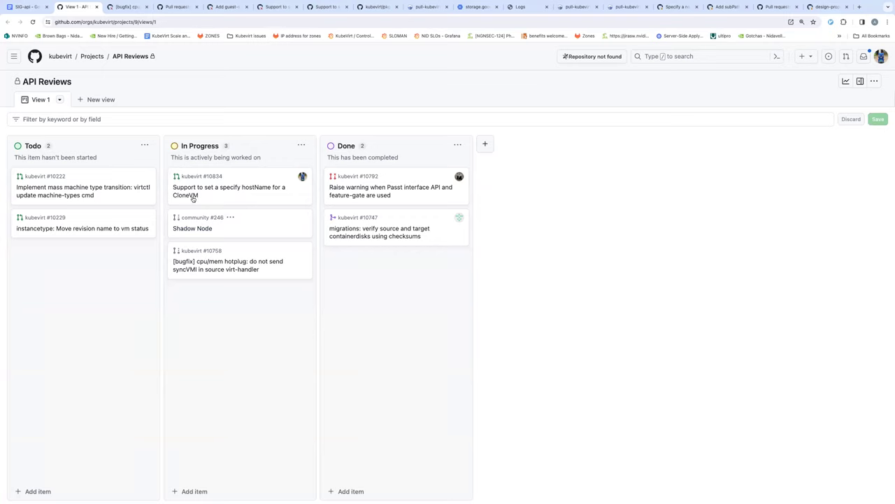
Step: Open the Shadow Node pull request from the In Progress column in a new tab and examine its review comments
mouse_move(215, 198)
mouse_down()
mouse_move(183, 196)
mouse_move(198, 194)
mouse_up()
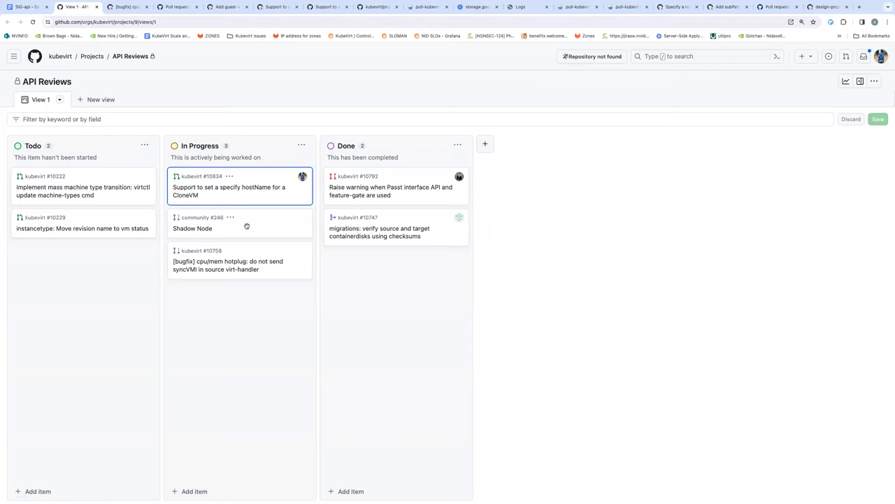
drag(247, 227, 247, 228)
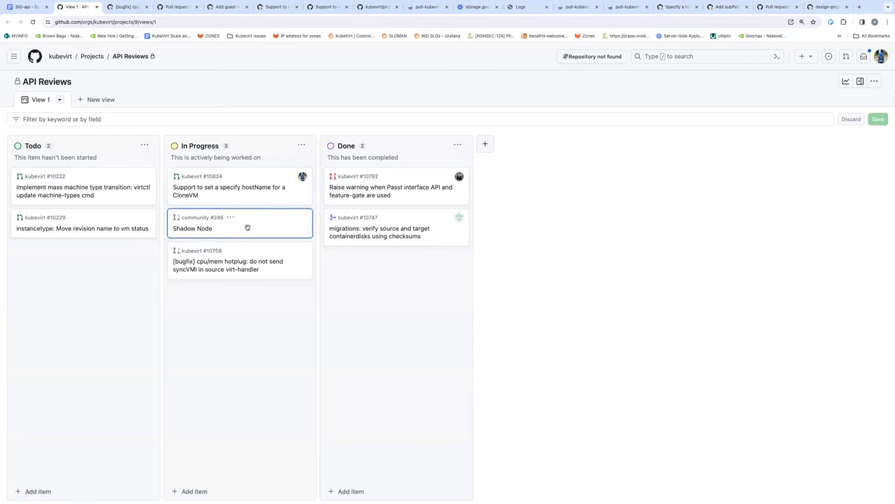
click(231, 218)
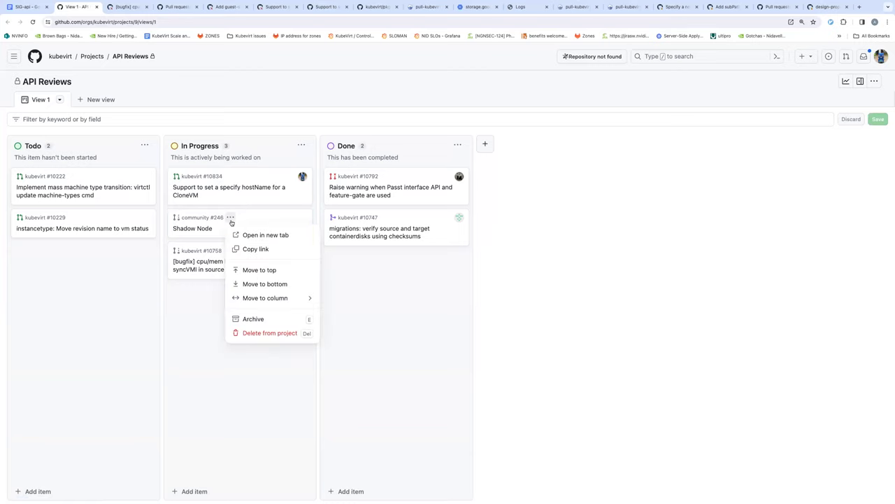
click(241, 234)
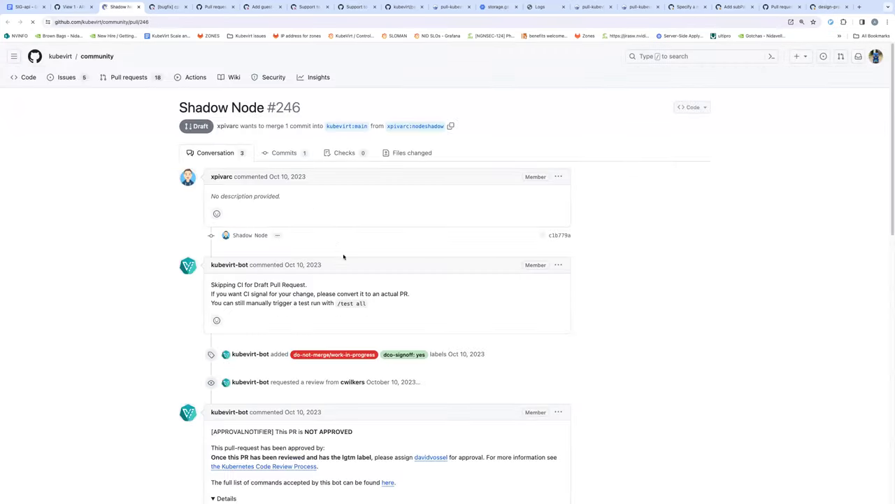
scroll(343, 254, down, 2)
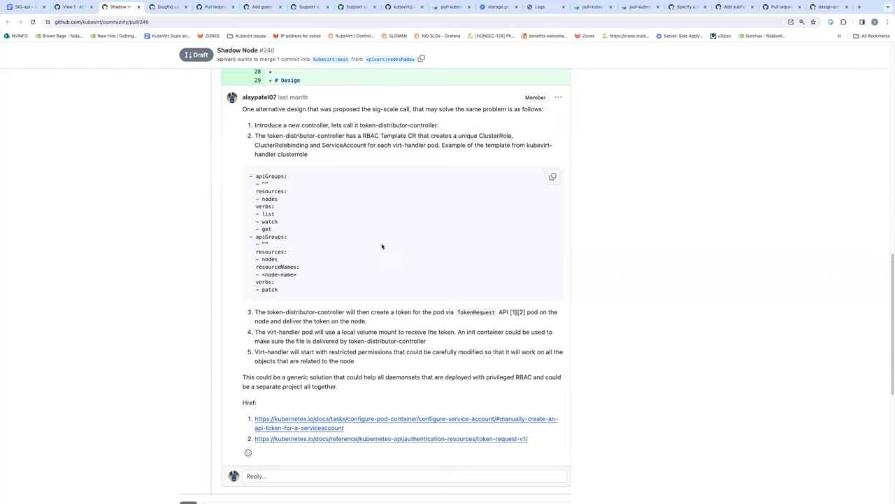
scroll(362, 252, up, 2)
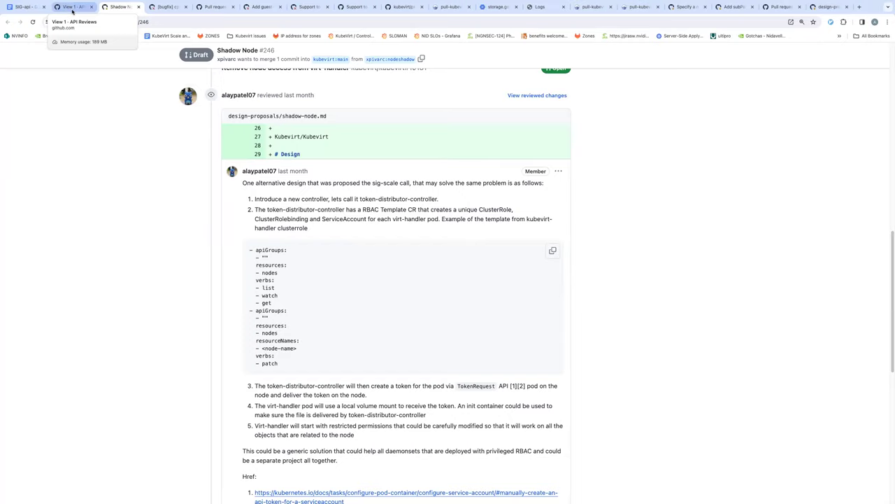
Step: Return to the API Reviews board, open the cpu/mem hotplug bugfix pull request #10758 and examine its description
click(72, 8)
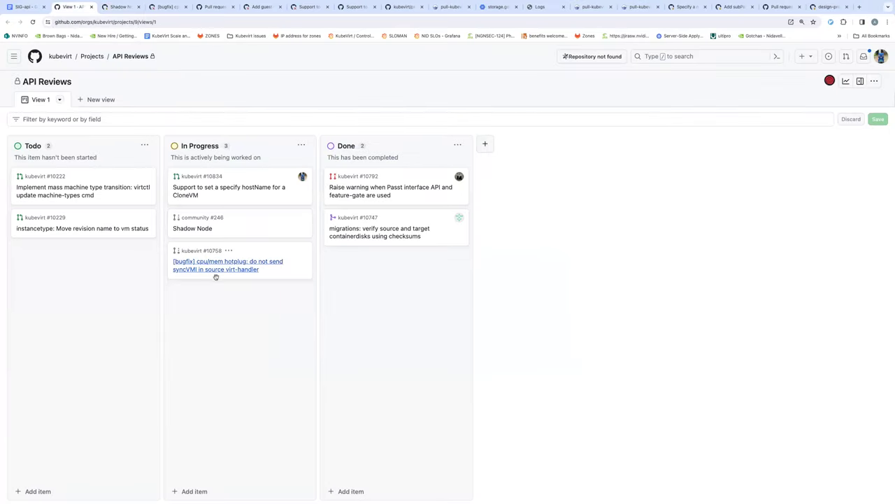
drag(262, 272, 227, 280)
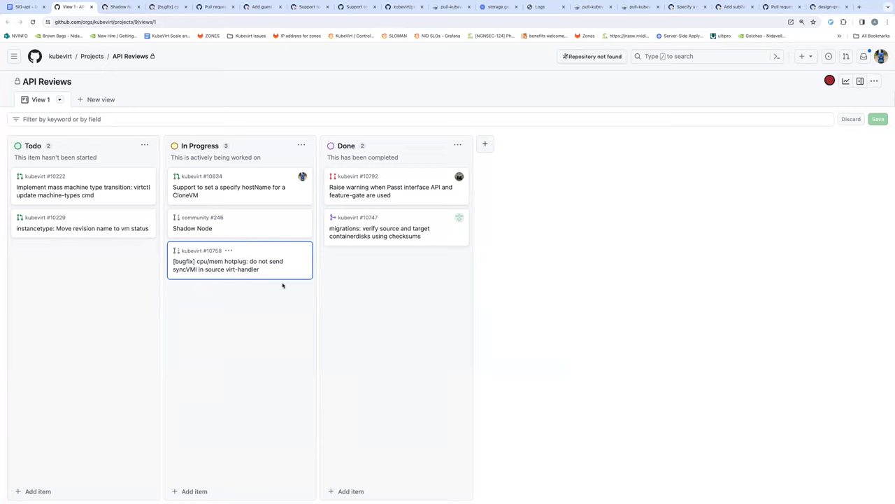
click(228, 250)
click(247, 271)
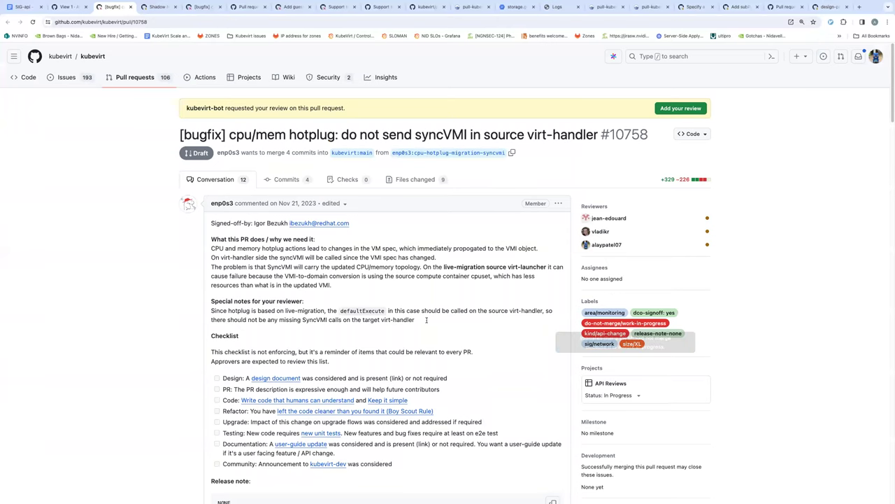
scroll(428, 315, down, 3)
scroll(434, 308, up, 3)
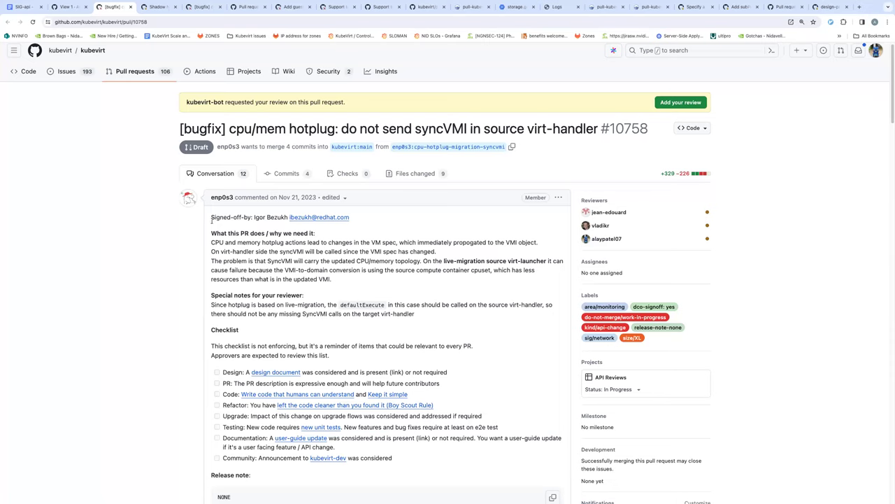
Step: Switch to the "design-proposal: Feature lifecycle" pull request #251 and examine its description and discussion
click(79, 10)
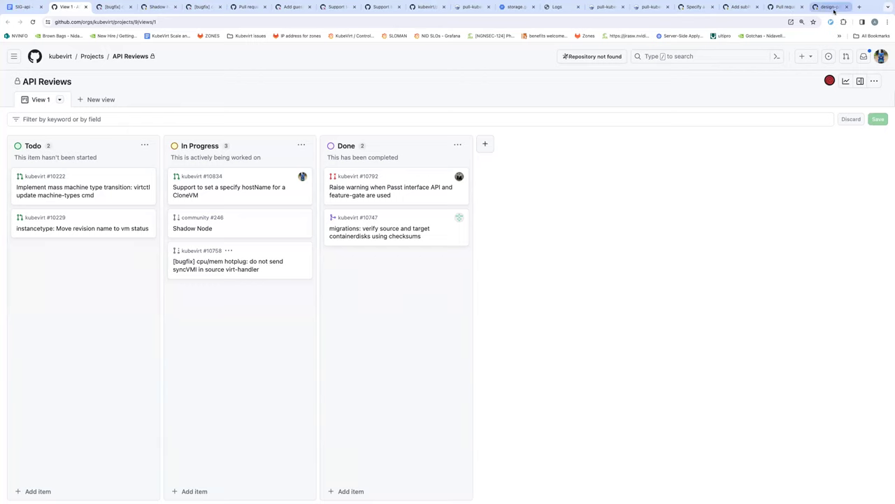
click(831, 8)
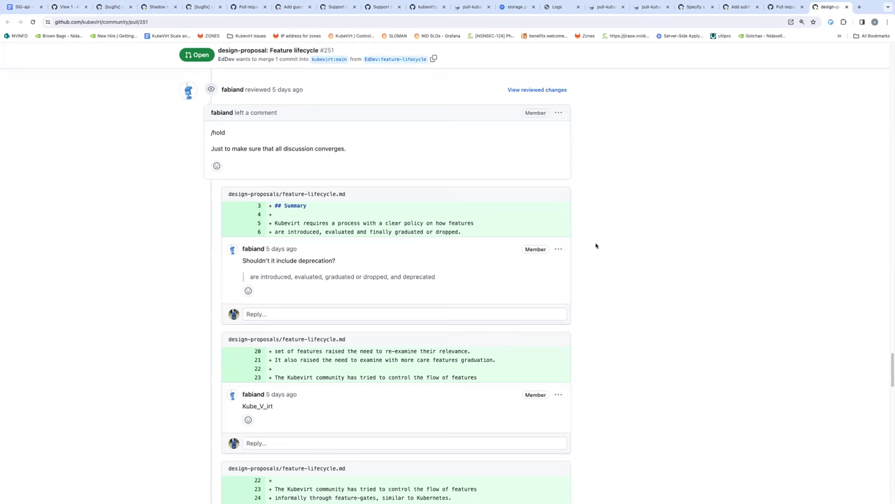
scroll(643, 253, up, 20)
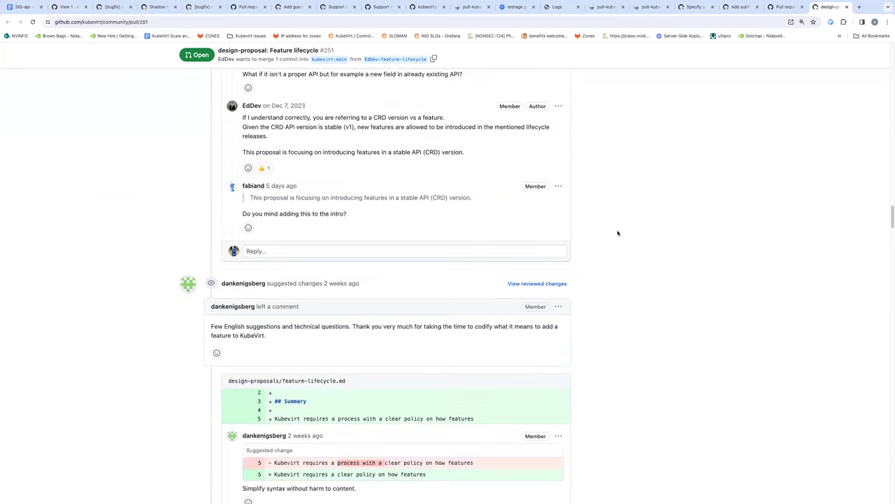
scroll(618, 233, up, 10)
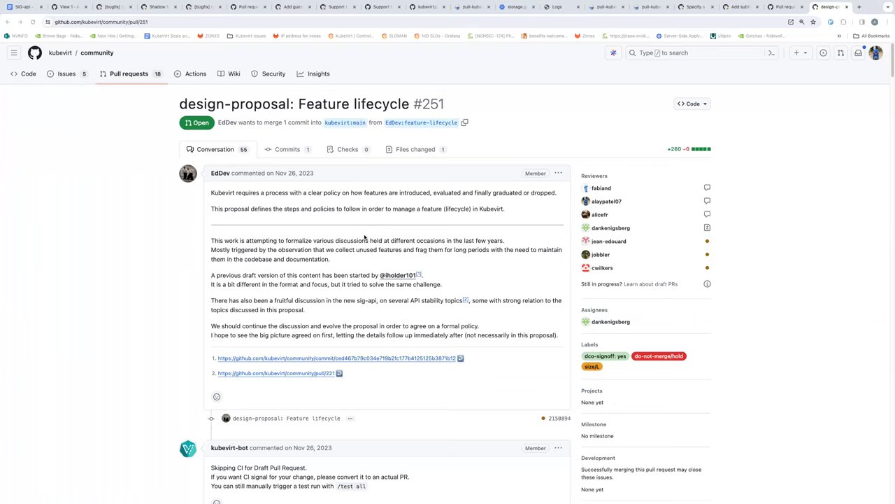
scroll(364, 234, down, 3)
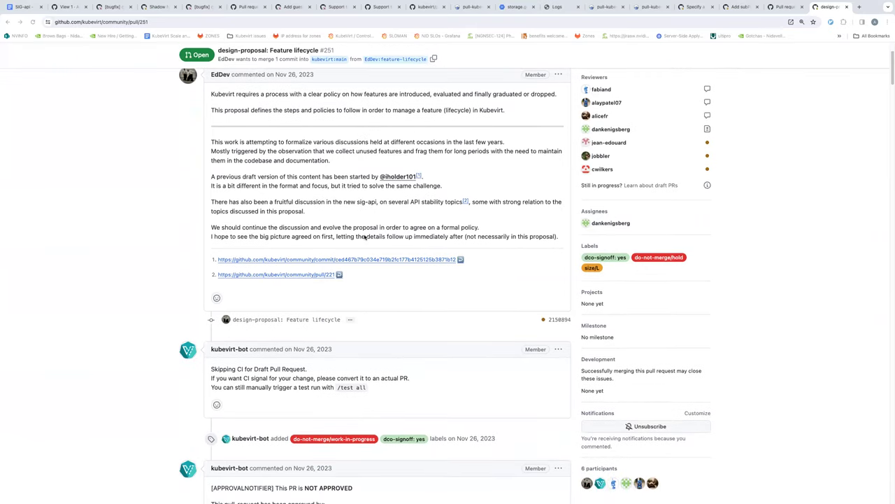
scroll(364, 238, down, 1)
scroll(364, 237, down, 2)
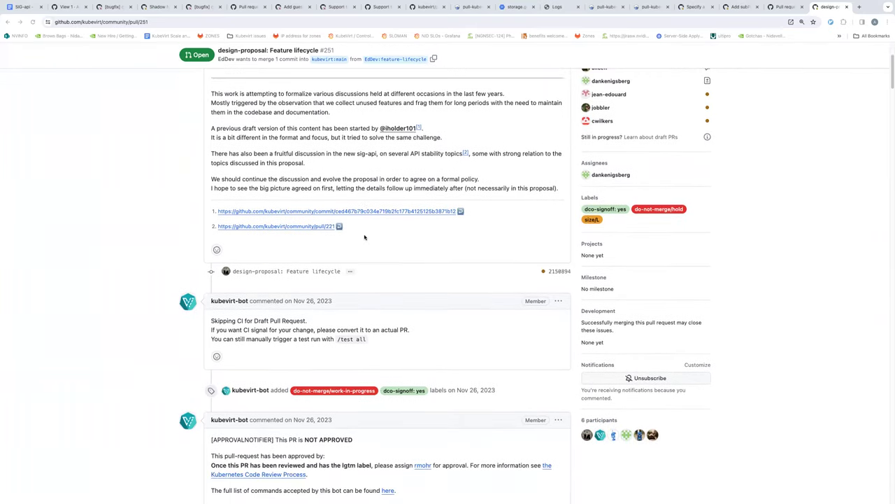
scroll(365, 237, down, 6)
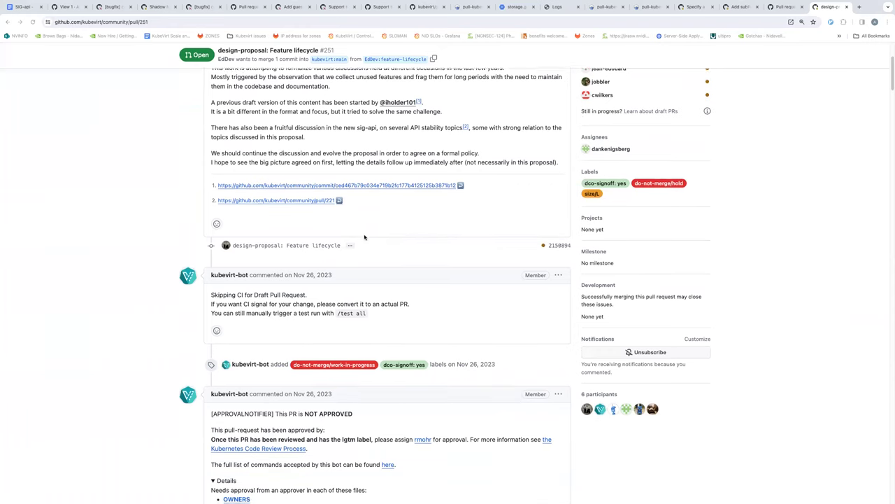
scroll(365, 237, up, 7)
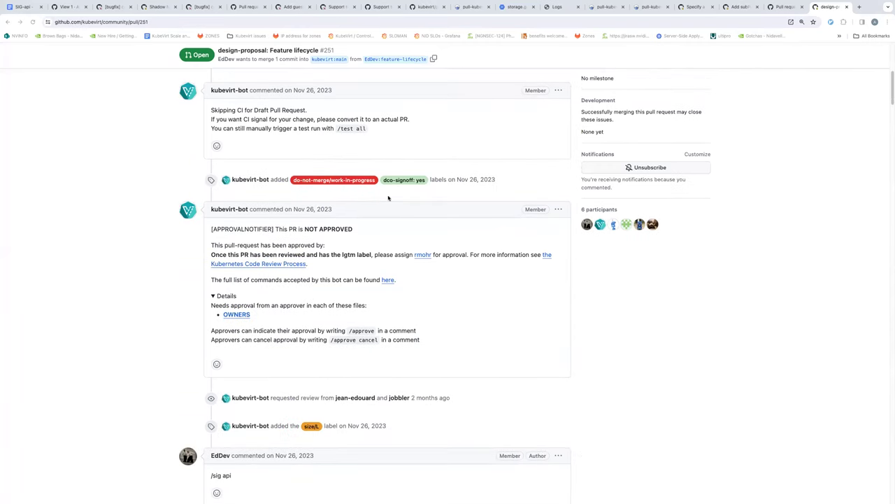
scroll(362, 119, up, 1)
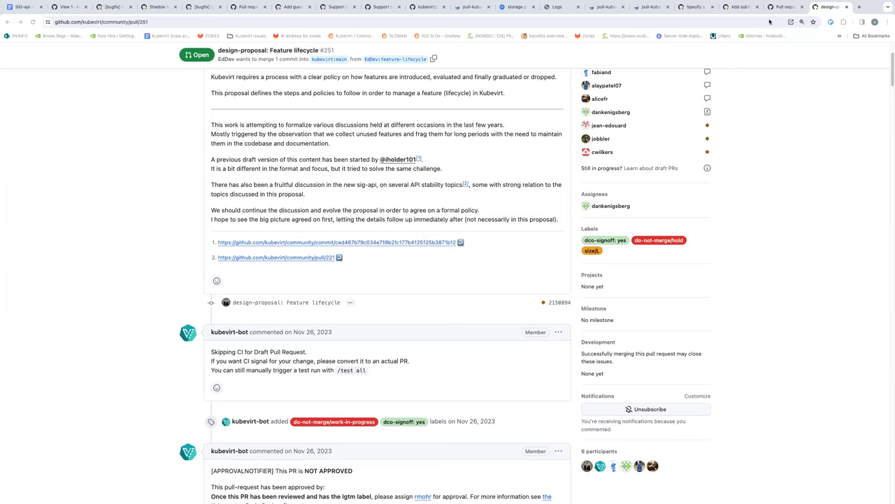
Step: In the SIG-api notes, add "Bring up for discussion in community call today" under the Jan 16, 2024 project board item and start another agenda item
click(33, 10)
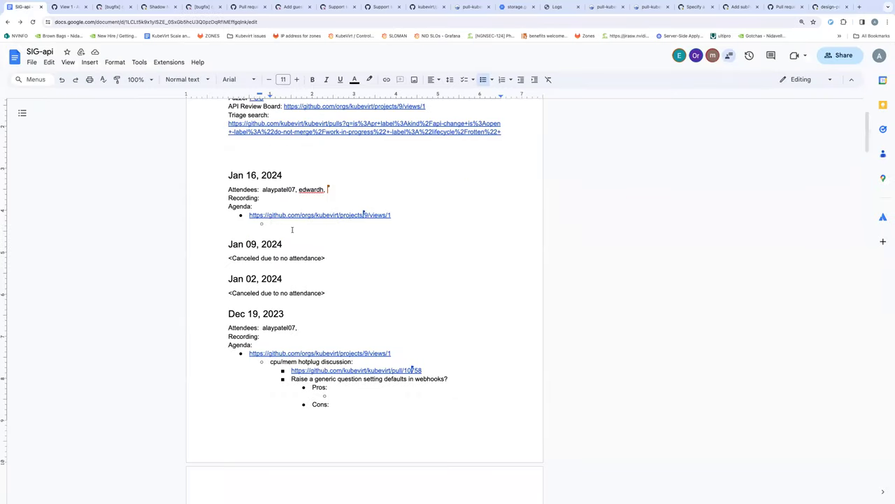
text(Bring up for disc)
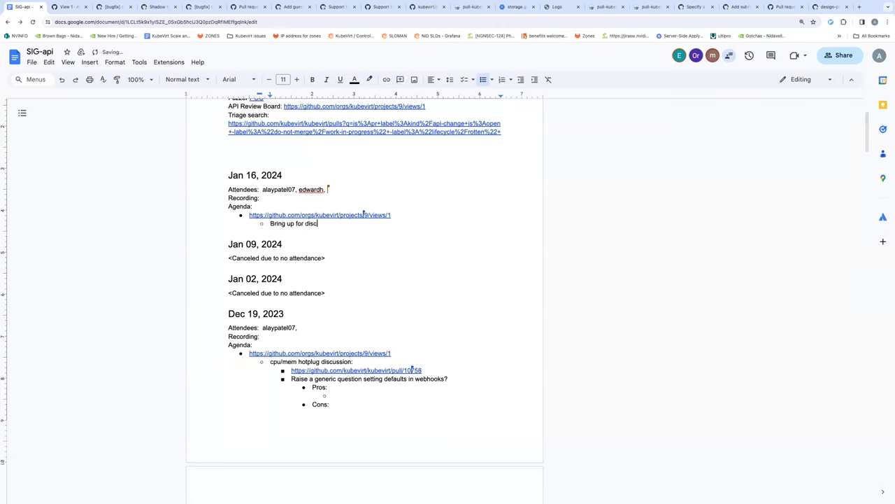
text(ussion in community cal)
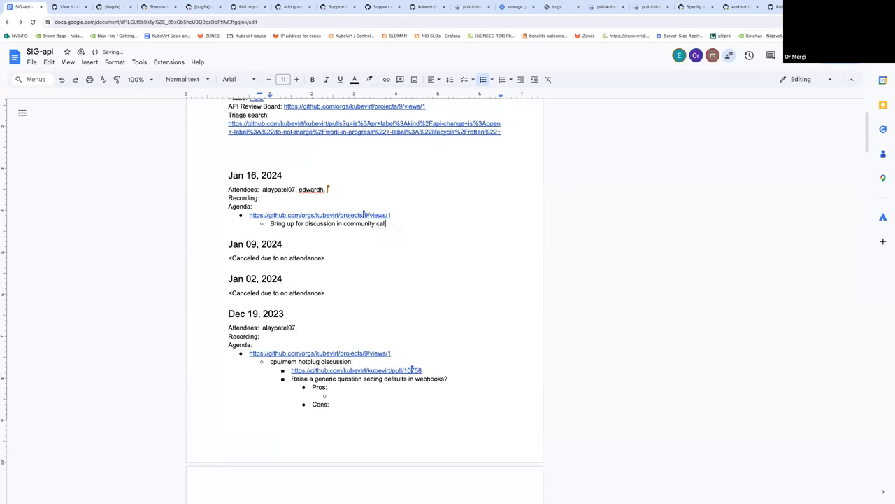
text(l today)
key(Return)
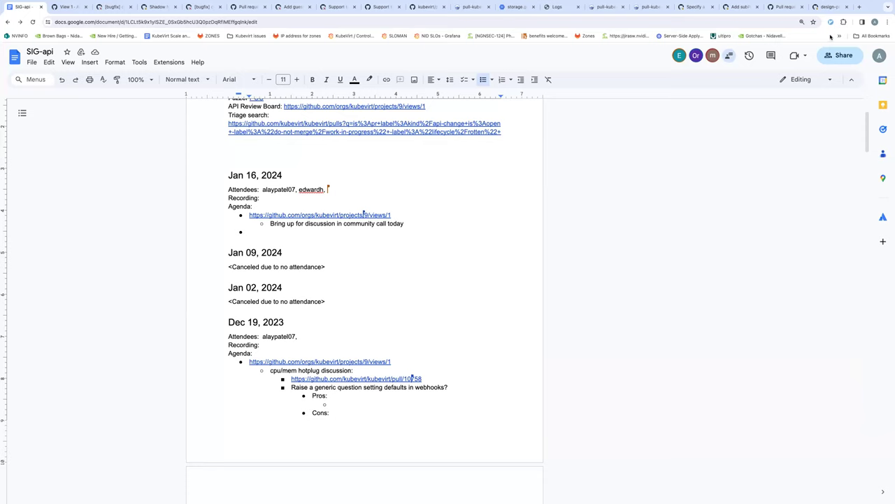
Step: Copy the address of the Feature lifecycle pull request #251 into the empty Jan 16, 2024 agenda bullet in the SIG-api notes
click(830, 7)
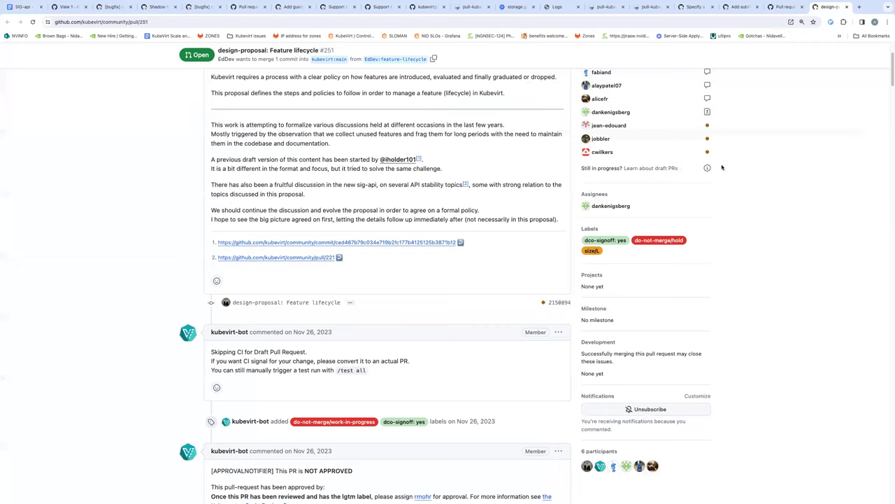
scroll(553, 203, up, 3)
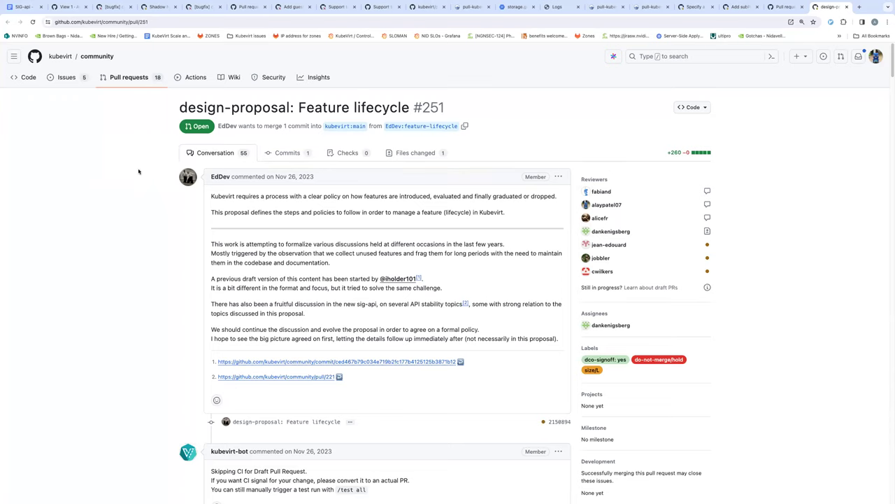
click(163, 21)
key(ctrl+c)
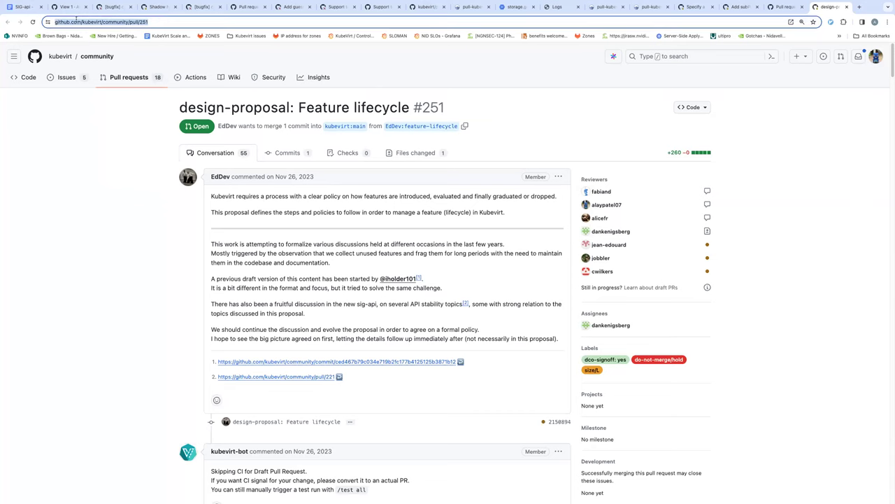
click(22, 7)
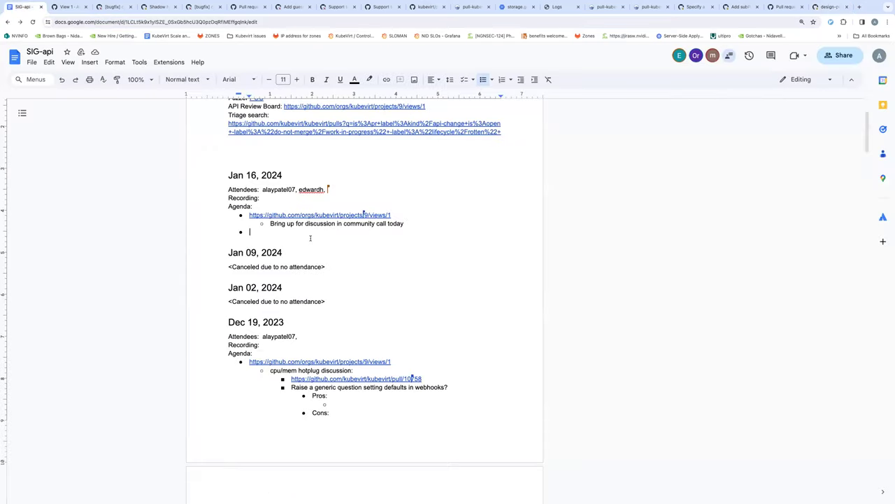
key(ctrl+v)
Step: Add a nested note reading "will address feedback" beneath the pull request #251 link
key(Return)
key(Tab)
text(Will address)
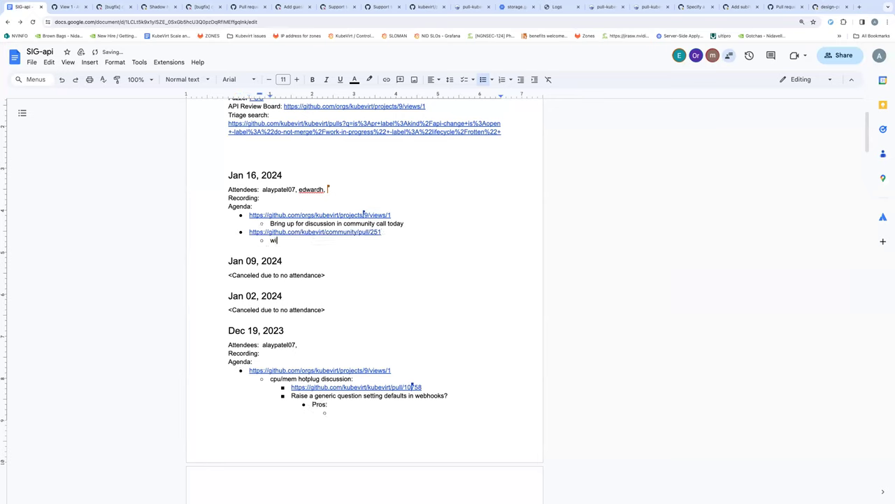
text( feedback this)
key(BackSpace)
key(BackSpace)
key(BackSpace)
key(BackSpace)
Step: Return to the Feature lifecycle pull request and search its page for "sig-api"
click(828, 7)
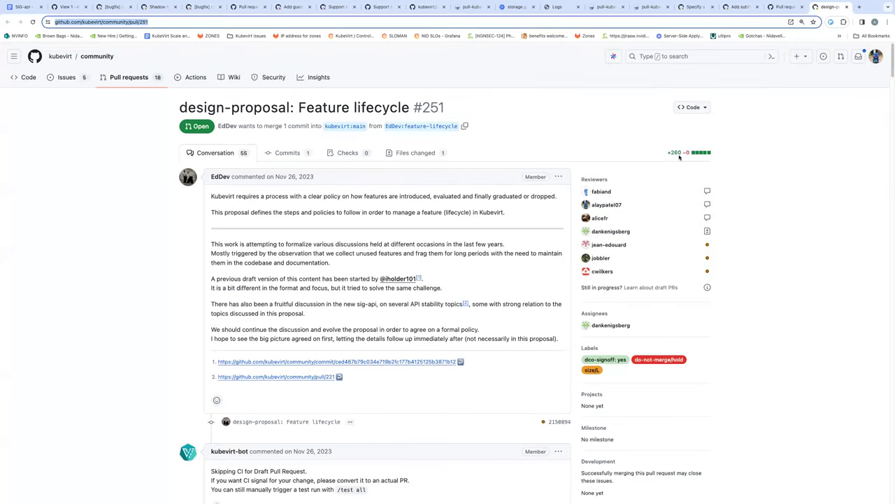
key(super+f)
text(sig-api)
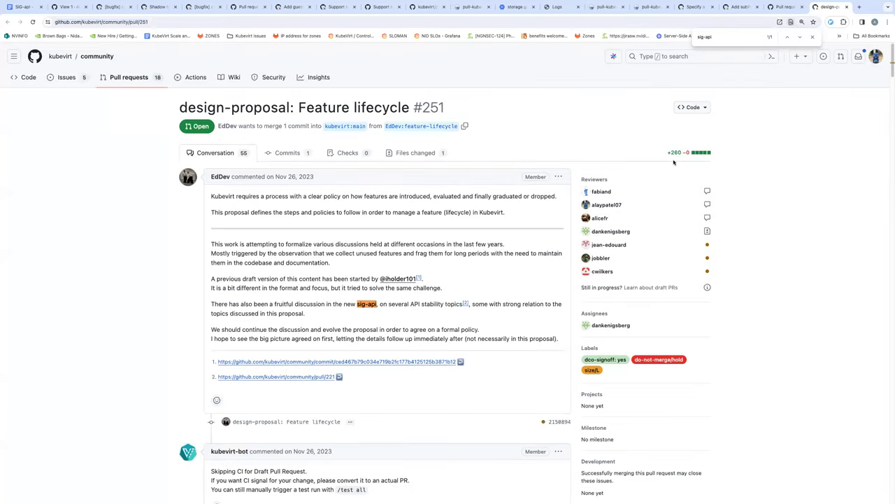
Step: Load the hidden conversations before the Deprecation comments and read the Feature lifecycle pull request's review thread to its end
scroll(489, 345, down, 2)
scroll(489, 345, down, 15)
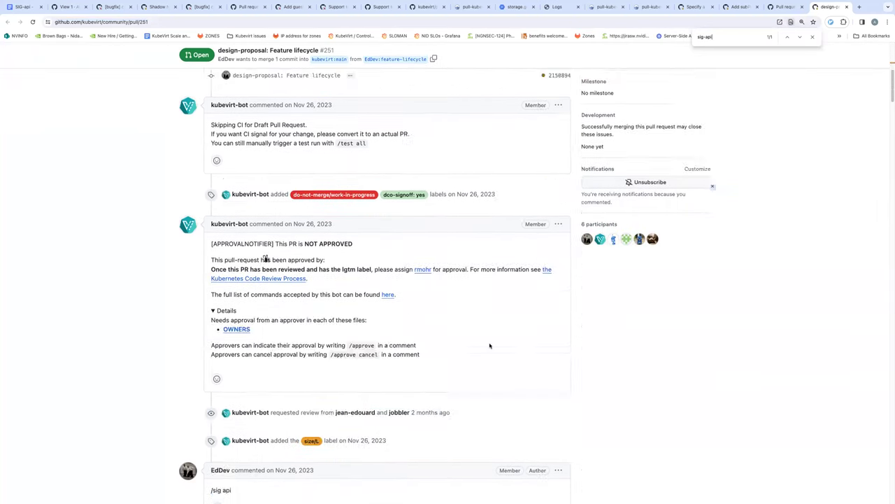
scroll(490, 345, down, 10)
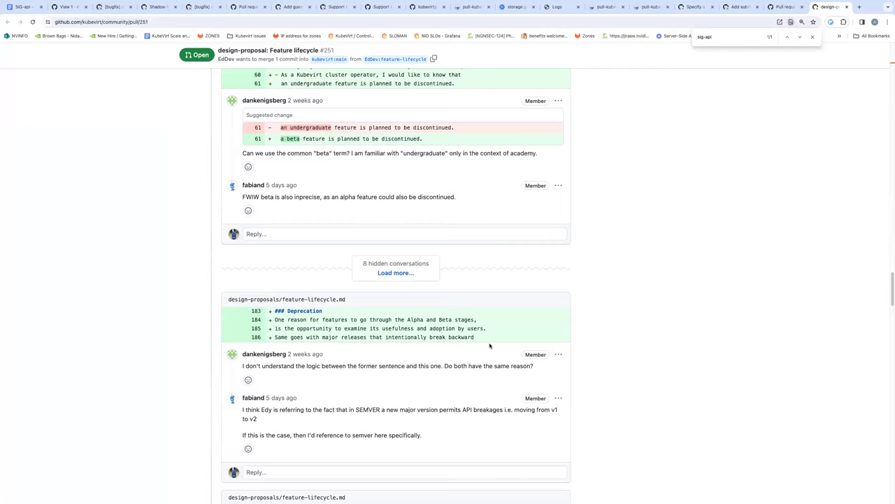
click(409, 273)
scroll(653, 338, down, 10)
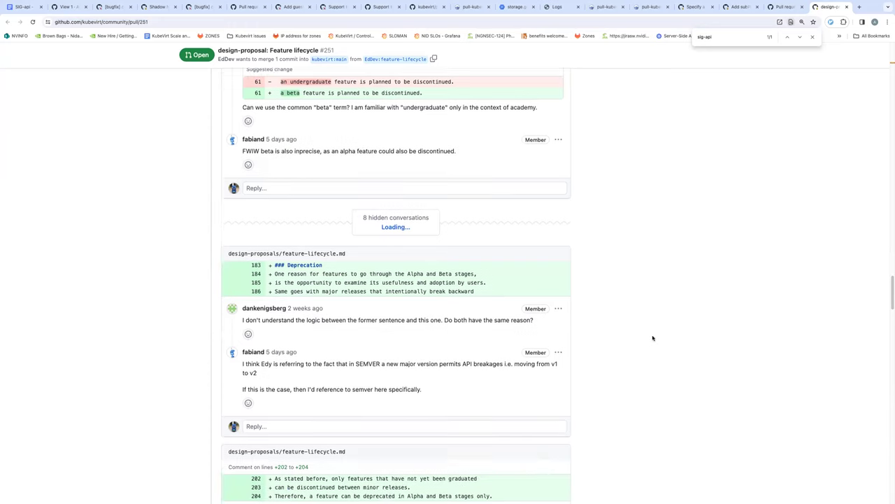
scroll(652, 338, down, 10)
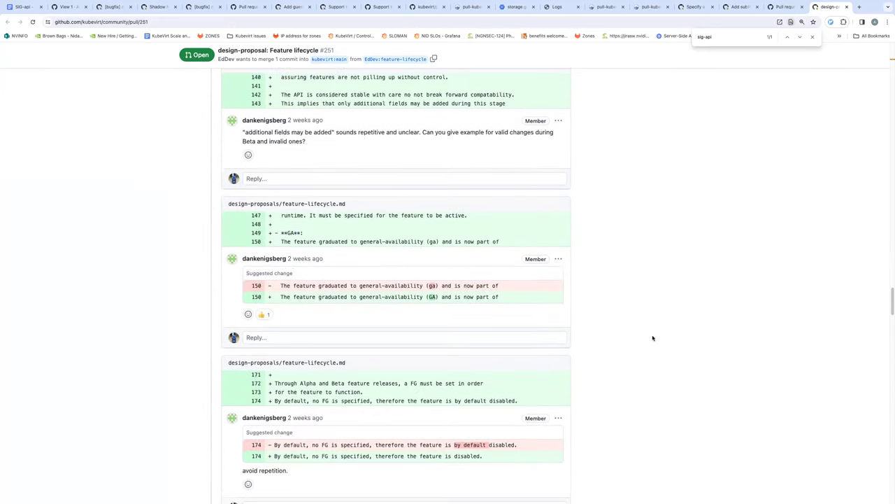
scroll(652, 338, down, 5)
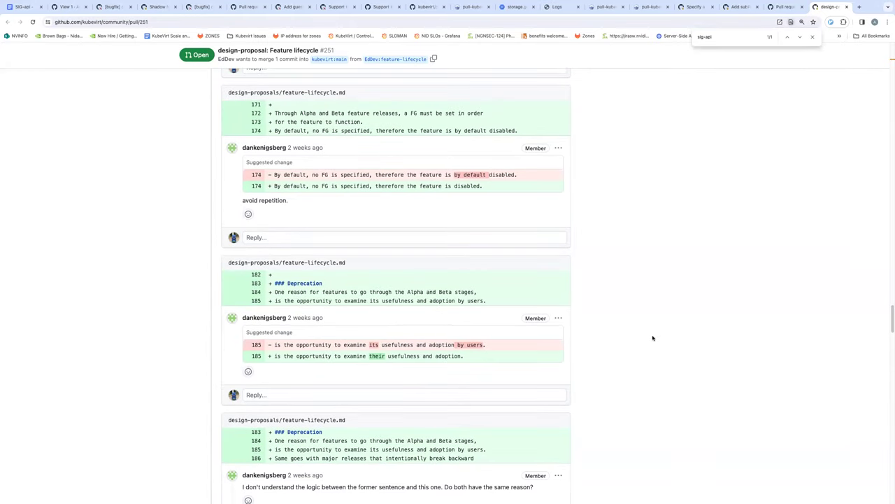
scroll(653, 338, down, 3)
scroll(653, 338, down, 12)
scroll(653, 338, down, 10)
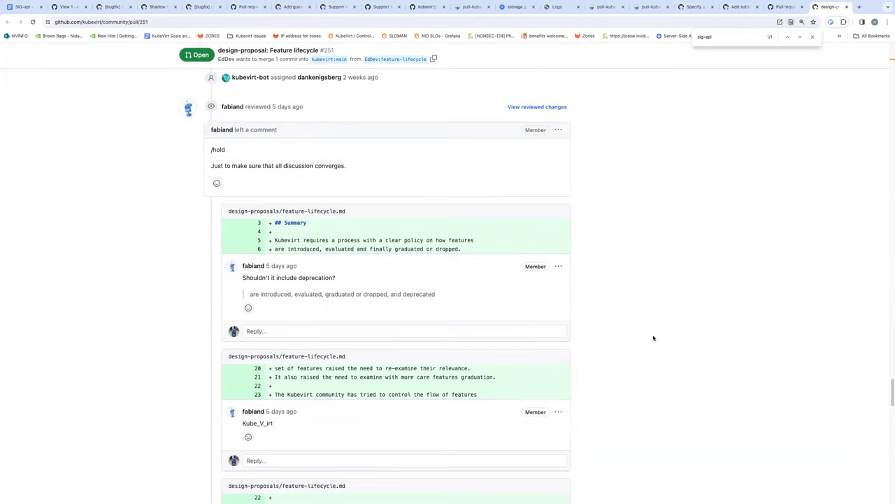
scroll(653, 338, down, 15)
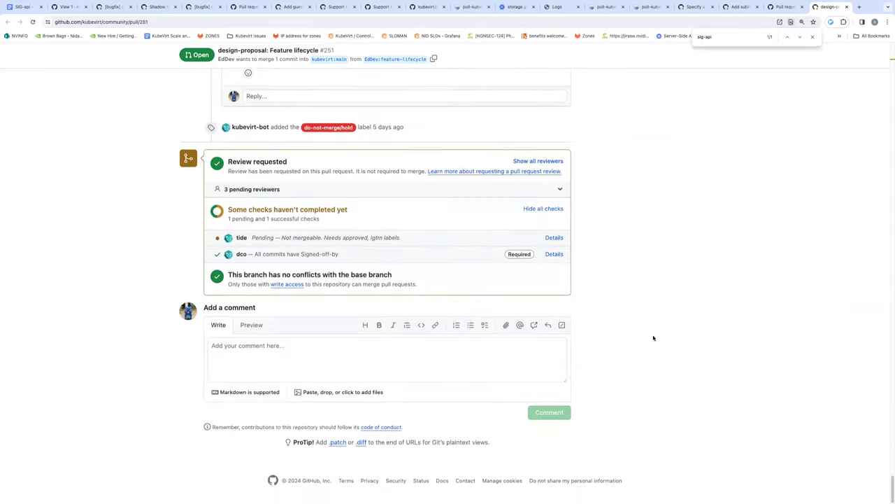
Step: Search the pull request page for "api" and step through the matches to the comment about asking Kube SIG API
scroll(654, 338, up, 3)
key(ctrl+f)
text(api)
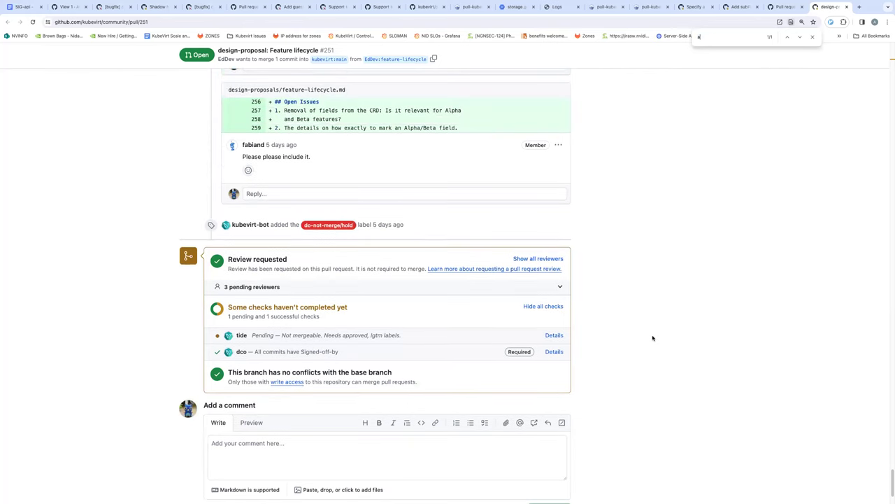
key(Return)
key(Return)
key(Return)
key(Return)
key(Return)
key(Return)
key(Return)
key(Return)
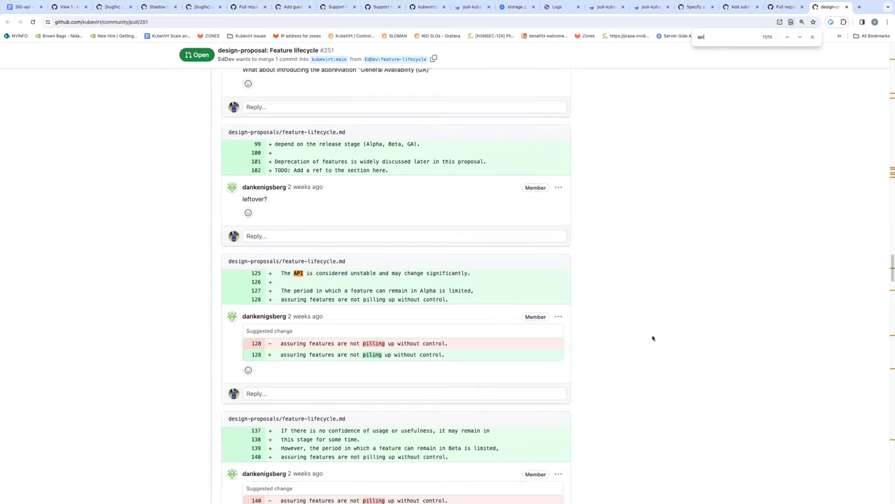
key(Return)
key(Return)
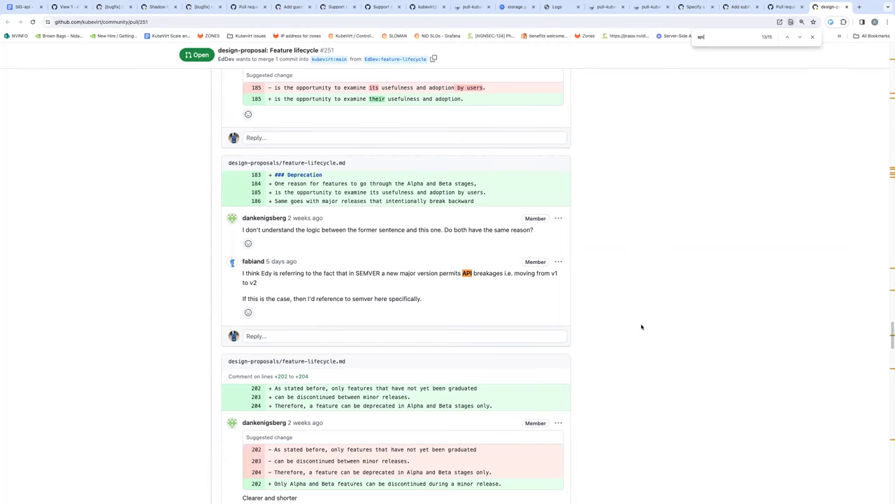
key(Return)
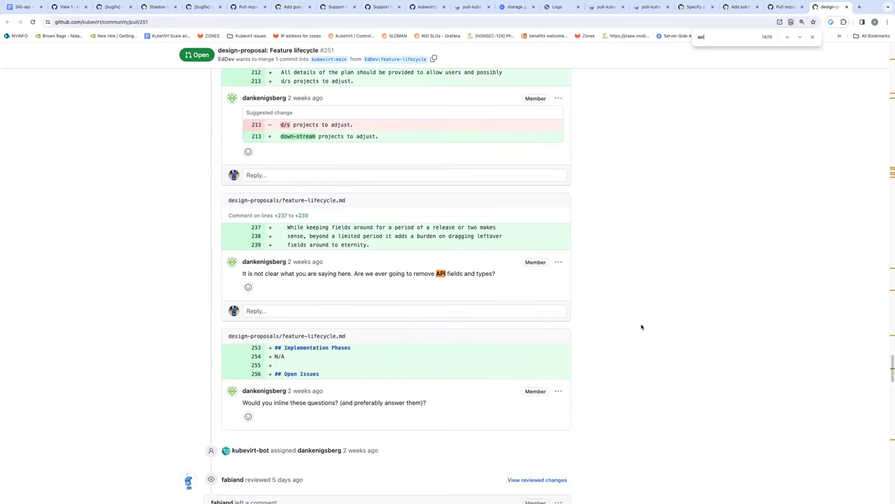
key(Return)
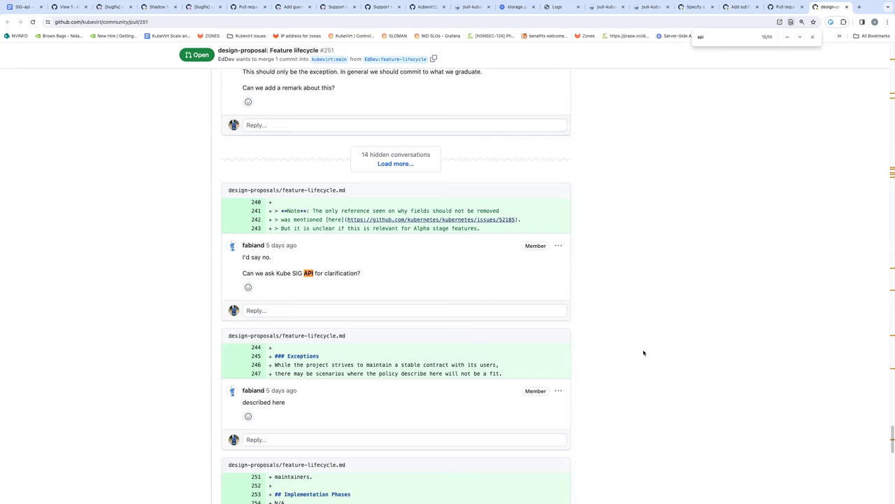
Step: Load the hidden conversations above the Kube SIG API comment and examine the review remarks on deprecation and field removal
scroll(644, 352, down, 2)
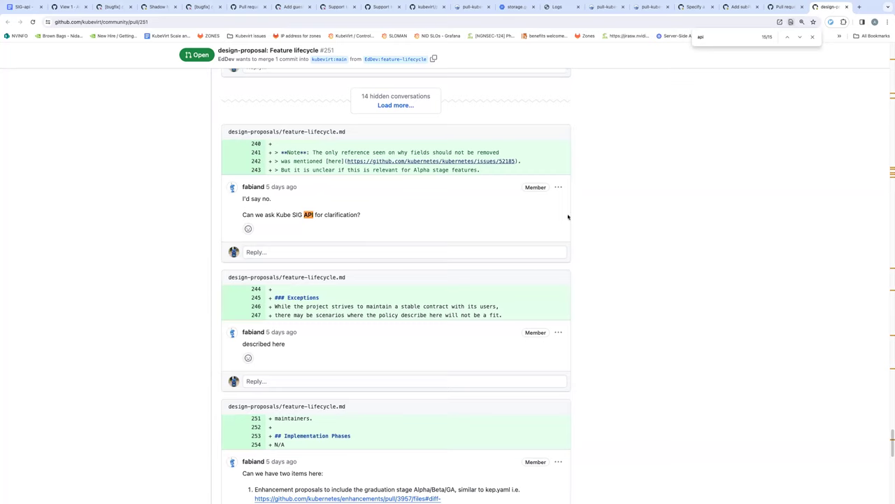
click(389, 106)
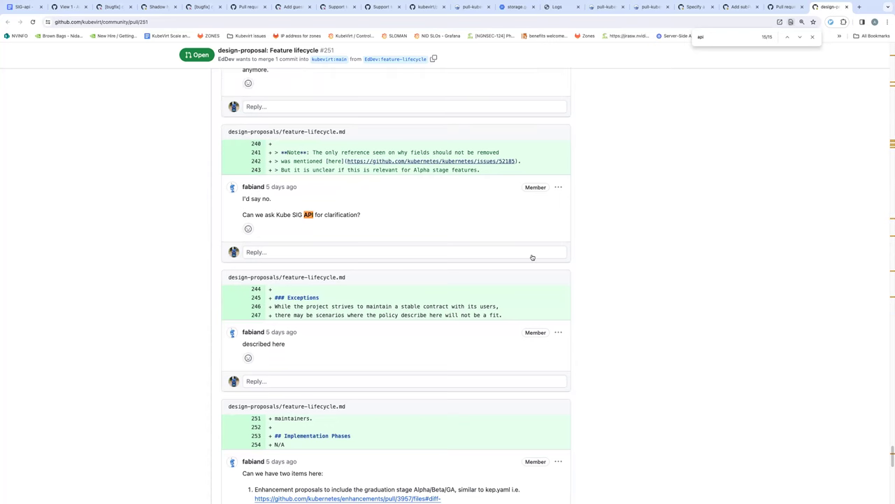
scroll(532, 257, up, 1)
scroll(532, 256, up, 10)
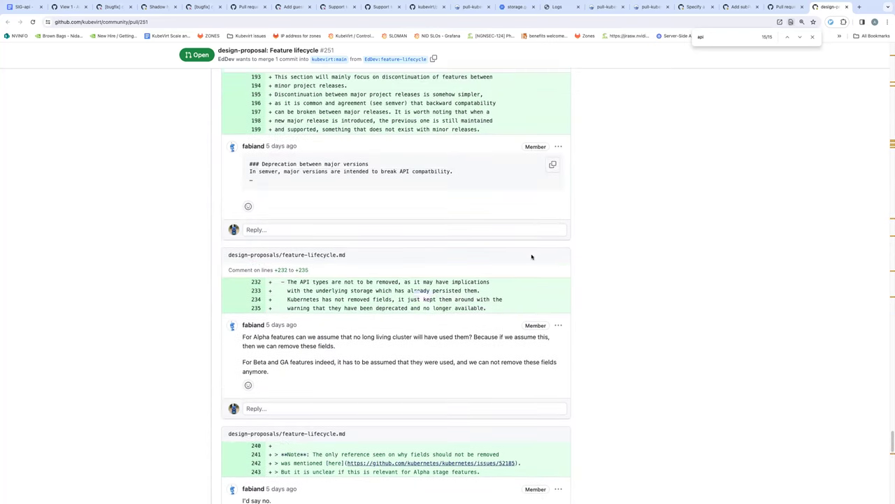
scroll(532, 257, up, 3)
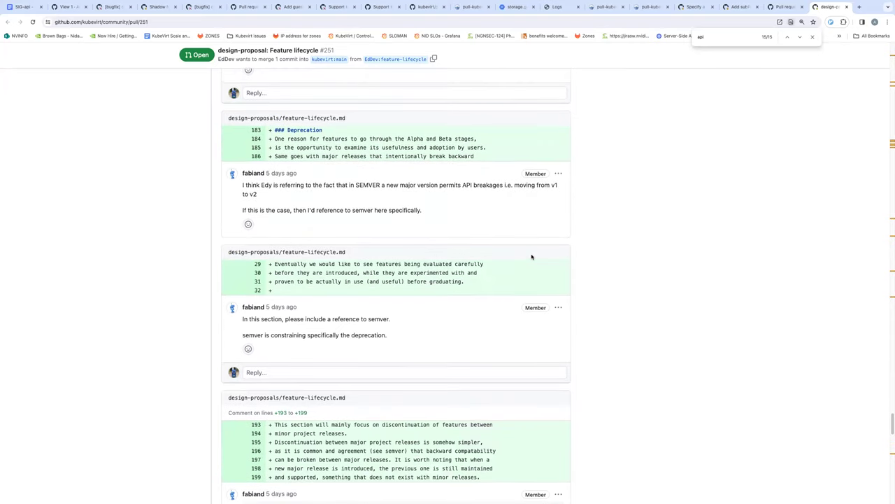
scroll(531, 257, down, 4)
scroll(532, 257, down, 5)
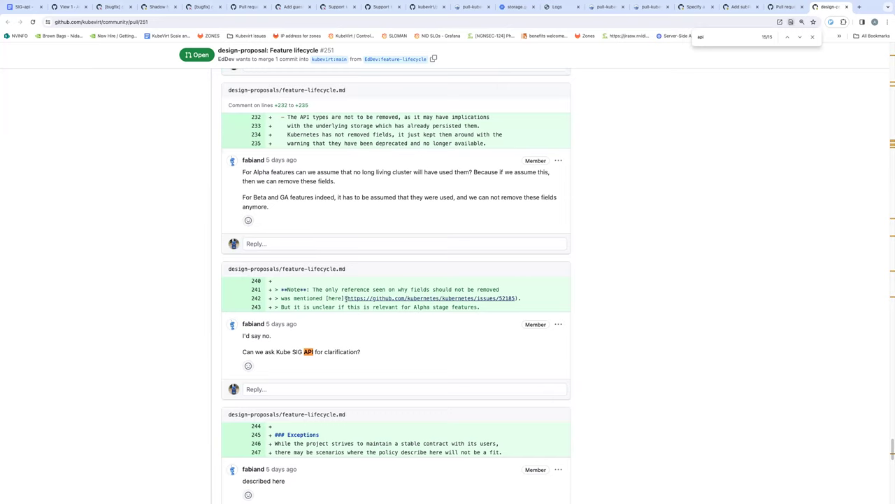
Step: Open the Kubernetes issue 52185 address cited in the proposal's note on field removal in a new browser tab
drag(347, 298, 516, 298)
key(ctrl+c)
key(ctrl+t)
key(ctrl+v)
key(Return)
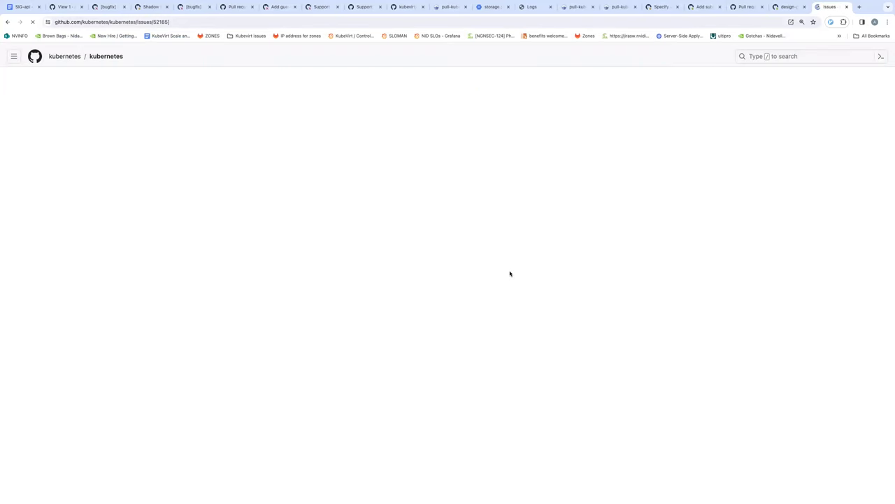
click(318, 26)
key(BackSpace)
key(Return)
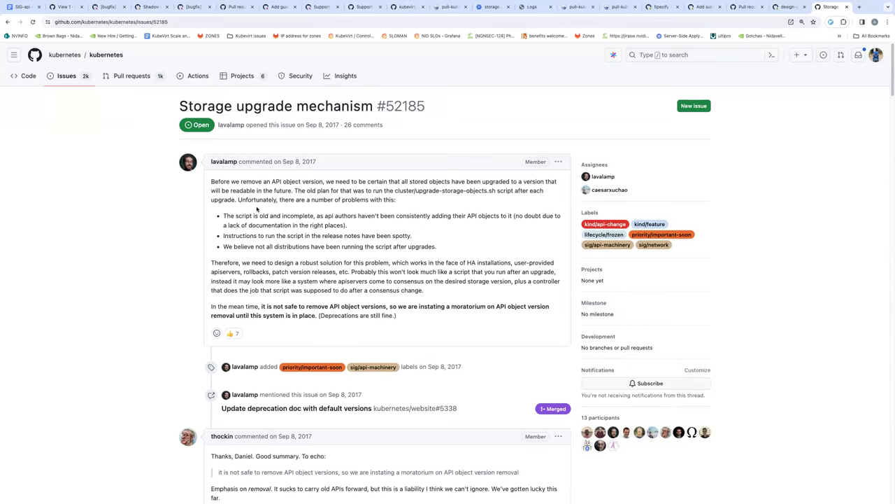
Step: Read the title and opening description of the Storage upgrade mechanism issue about removing API object versions
scroll(256, 208, down, 1)
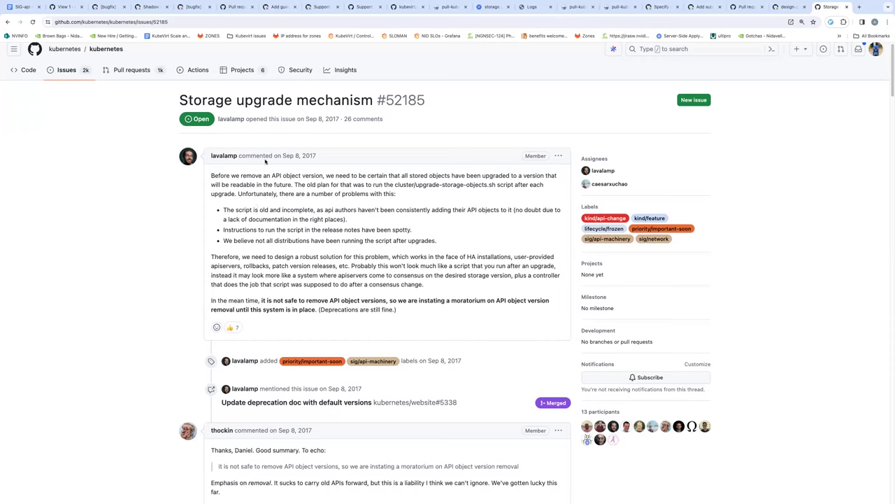
drag(180, 100, 374, 100)
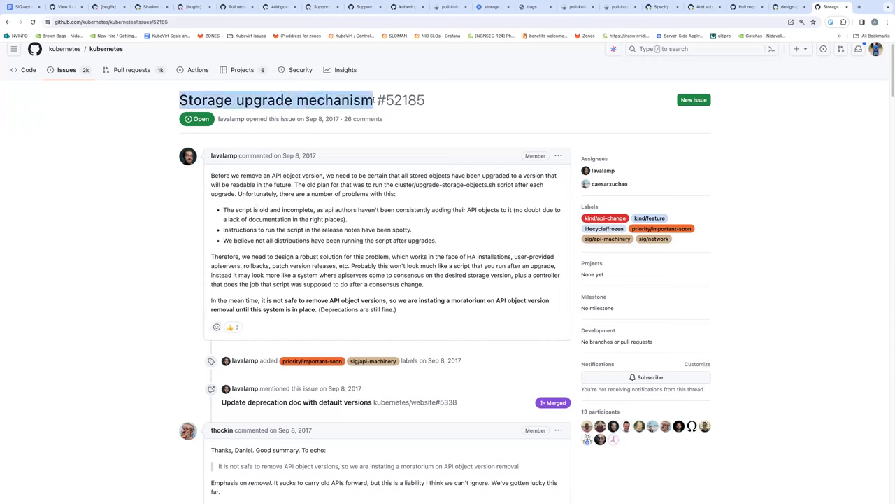
click(196, 159)
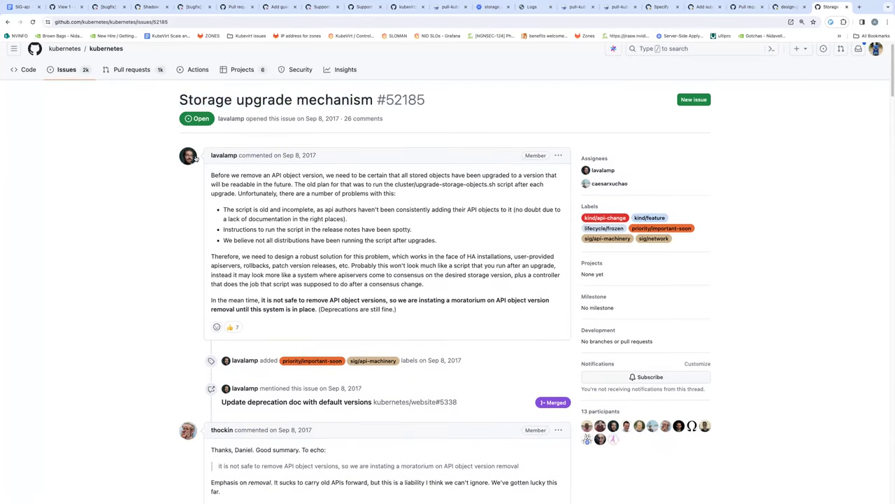
scroll(196, 159, down, 2)
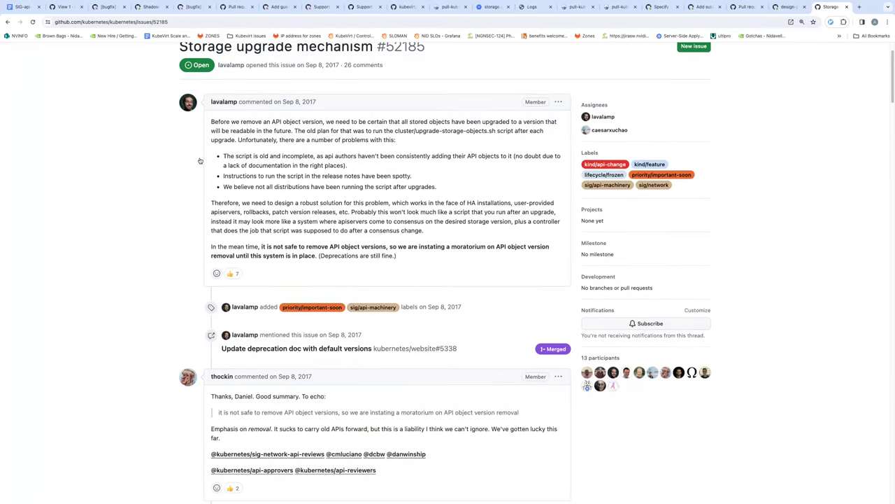
scroll(196, 159, up, 1)
drag(219, 159, 294, 179)
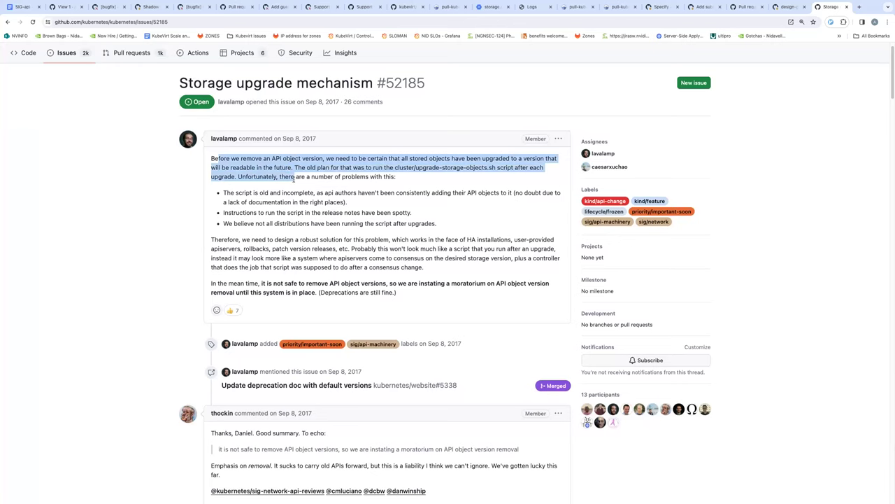
click(294, 179)
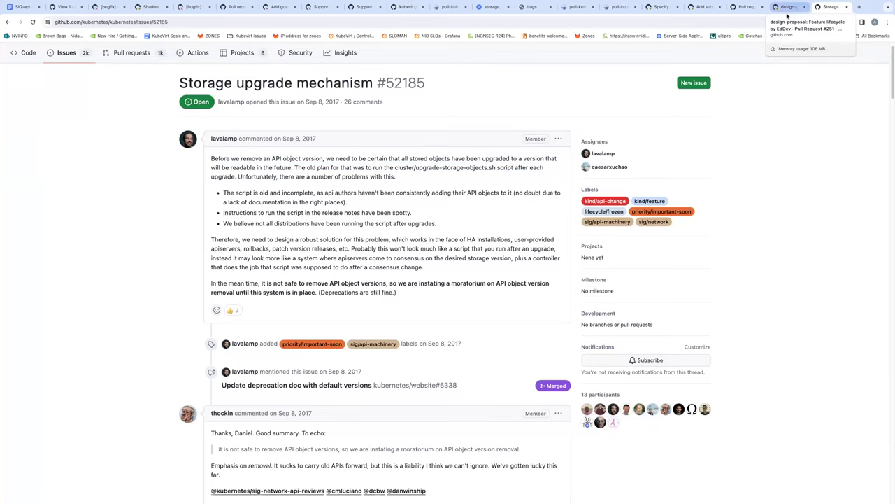
Step: Compare the Storage upgrade mechanism issue with the Feature lifecycle field-removal comments, and read on through the Open Issues comments
click(788, 8)
scroll(736, 207, down, 1)
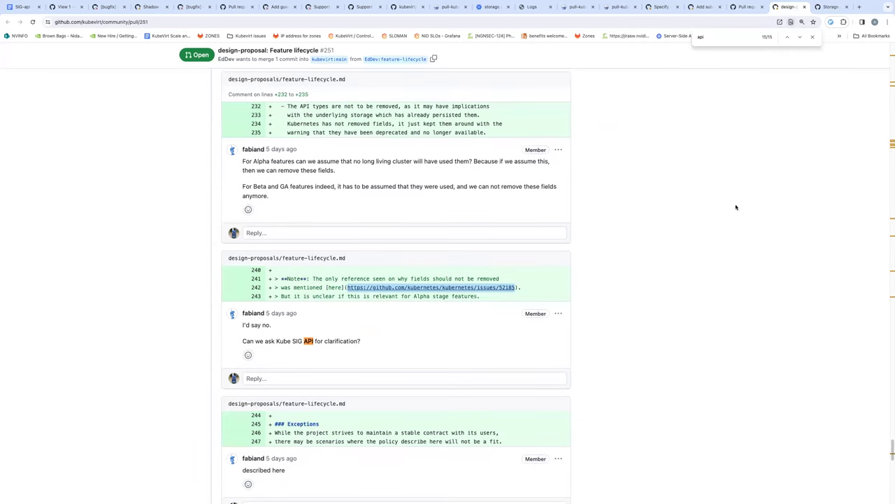
click(829, 7)
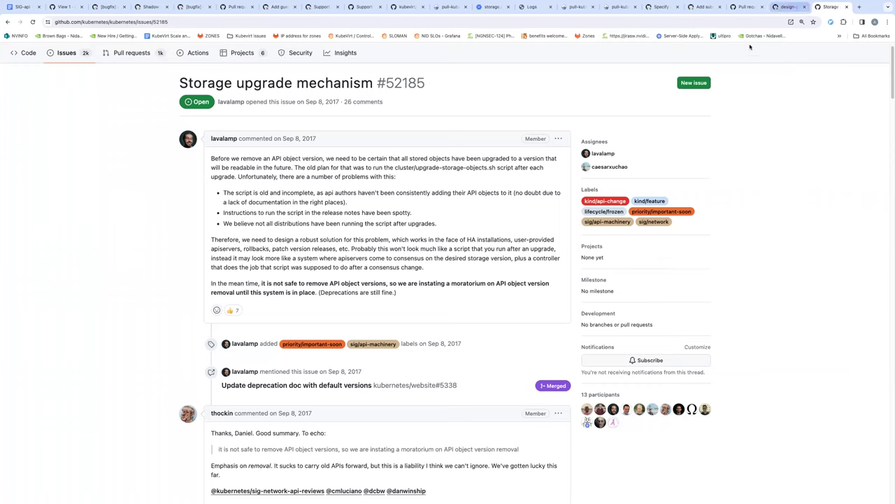
key(ctrl+shift+Tab)
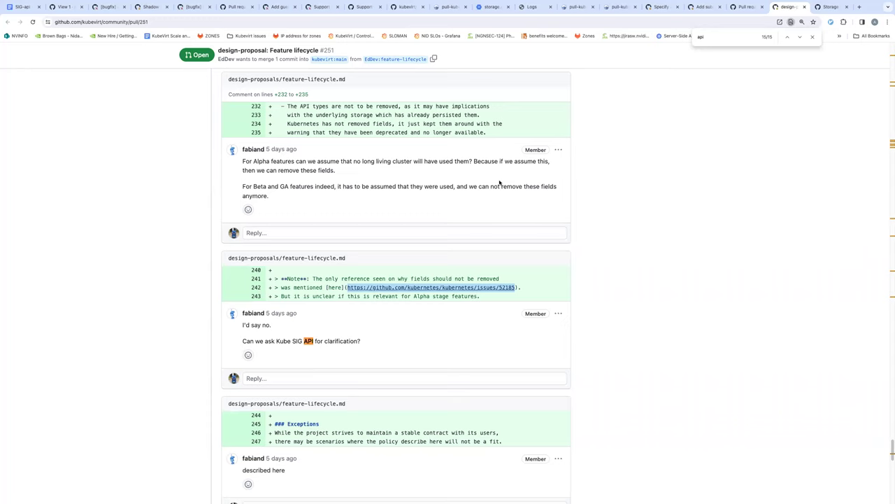
scroll(499, 183, down, 5)
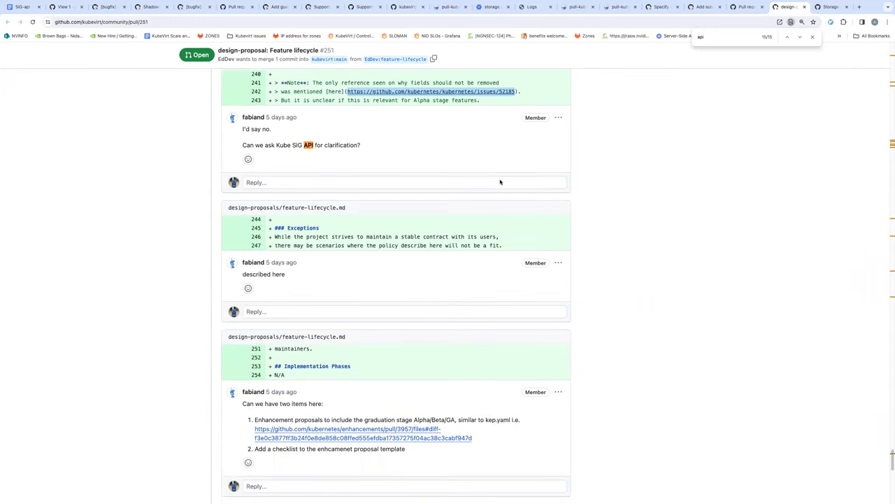
scroll(500, 182, down, 3)
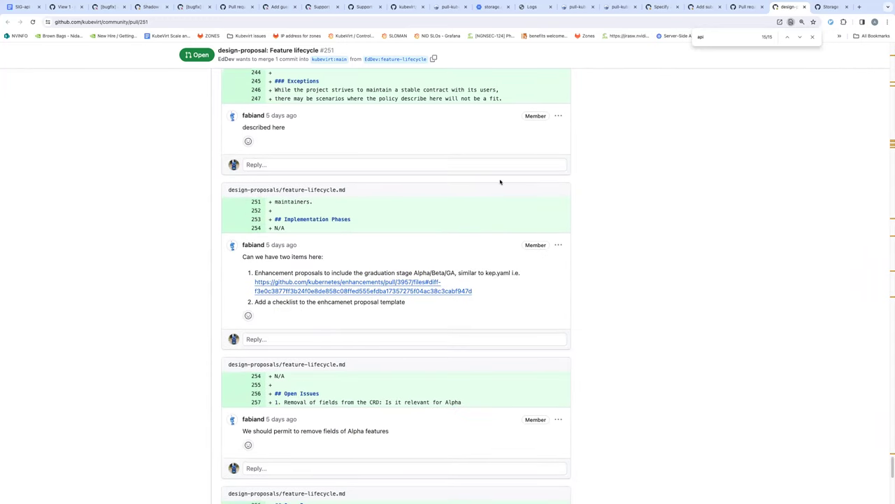
scroll(500, 181, down, 1)
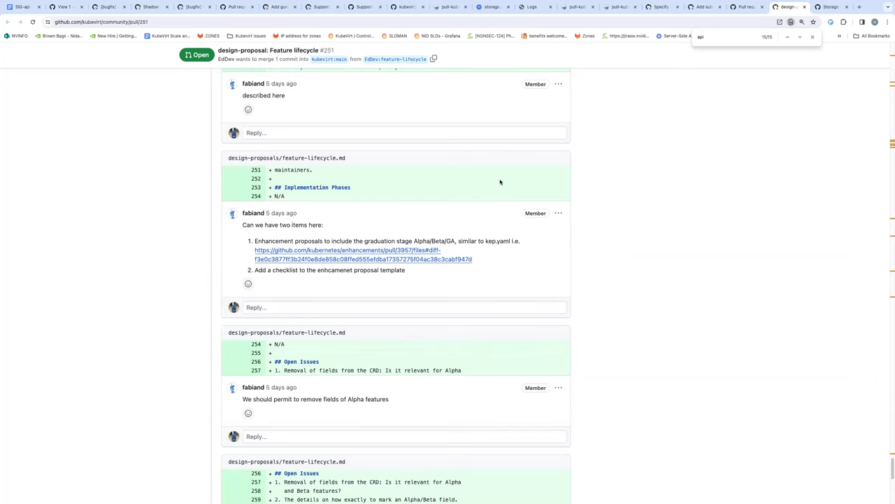
scroll(500, 182, down, 5)
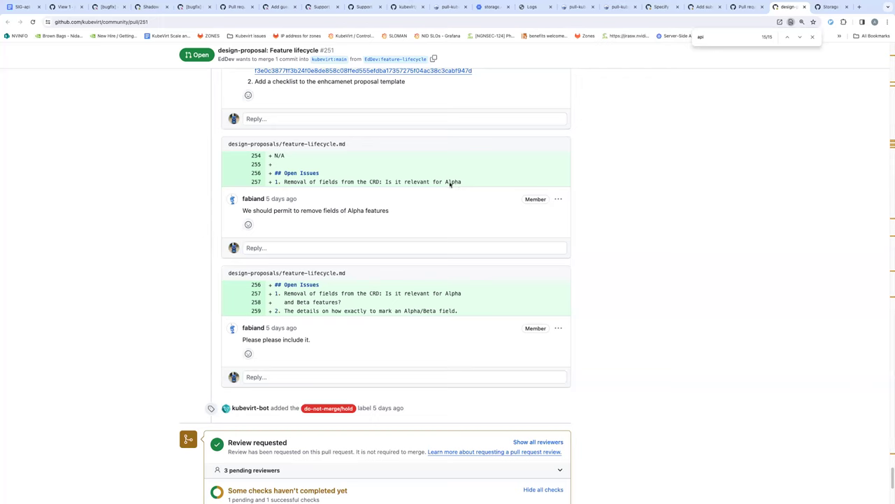
Step: Check the API Reviews project board and return to the Open Issues comments in the Feature lifecycle pull request
click(64, 7)
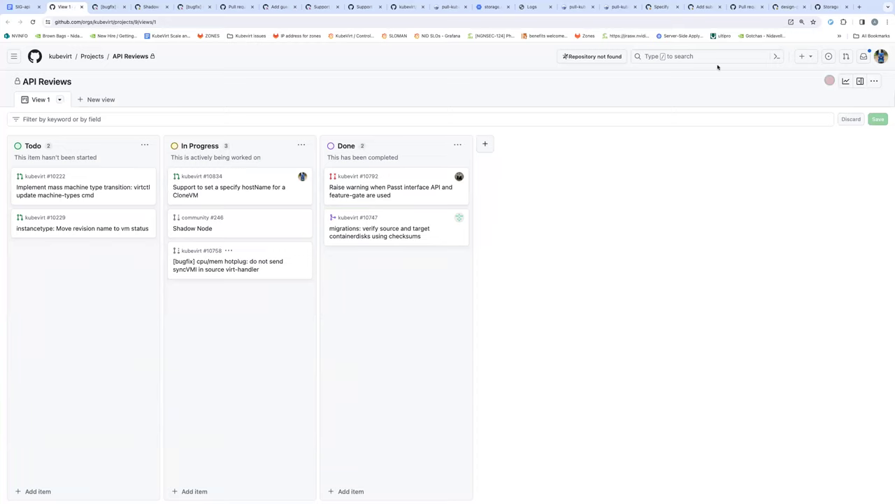
click(784, 7)
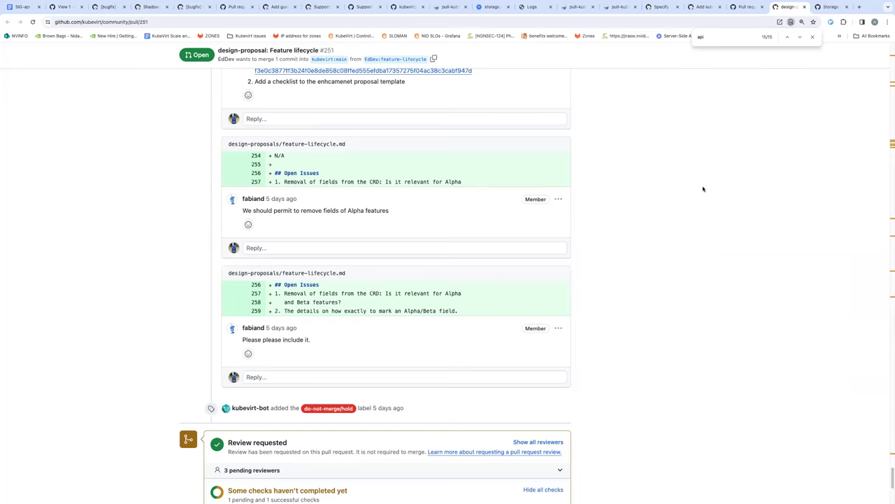
scroll(450, 191, down, 1)
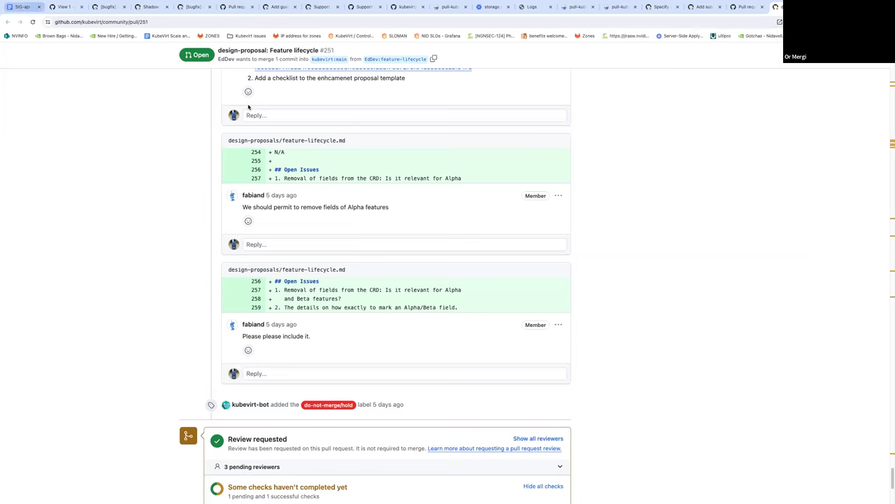
Step: Return to the SIG-api notes and add the Jan 16, 2024 agenda bullet "Alpha fields on graduated API:" with an empty sub-bullet
key(ctrl+1)
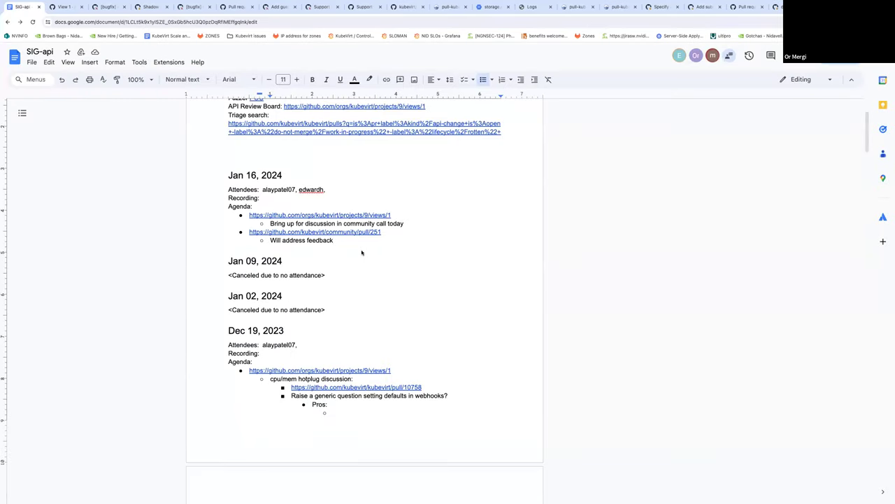
key(Return)
text(a)
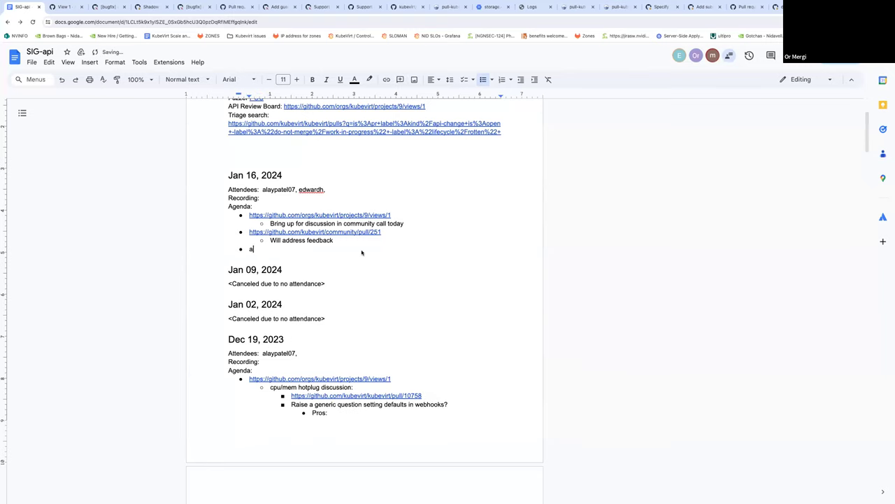
text(lpha fields on graduated a)
key(BackSpace)
text(API:)
key(Return)
key(Tab)
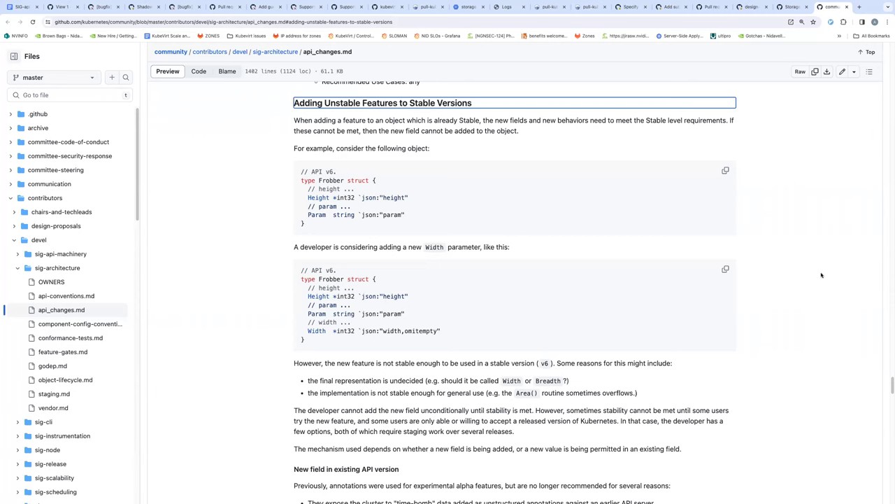
Step: Read the Kubernetes api_changes.md guidance on adding unstable features to stable versions, through the rules for future Kubernetes versions
scroll(536, 347, down, 5)
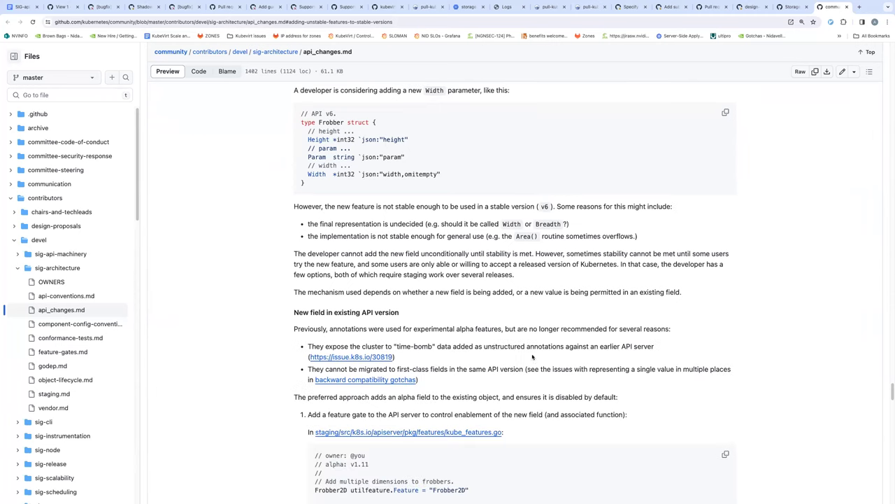
scroll(529, 341, down, 1)
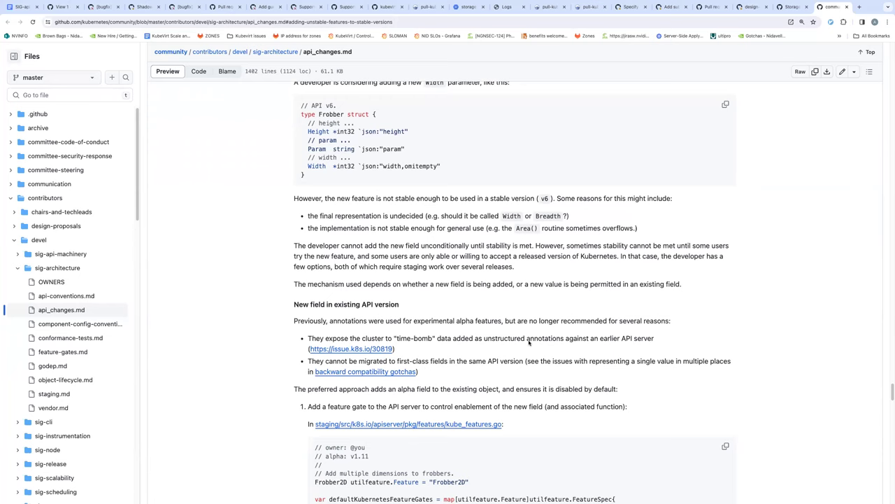
scroll(528, 342, down, 15)
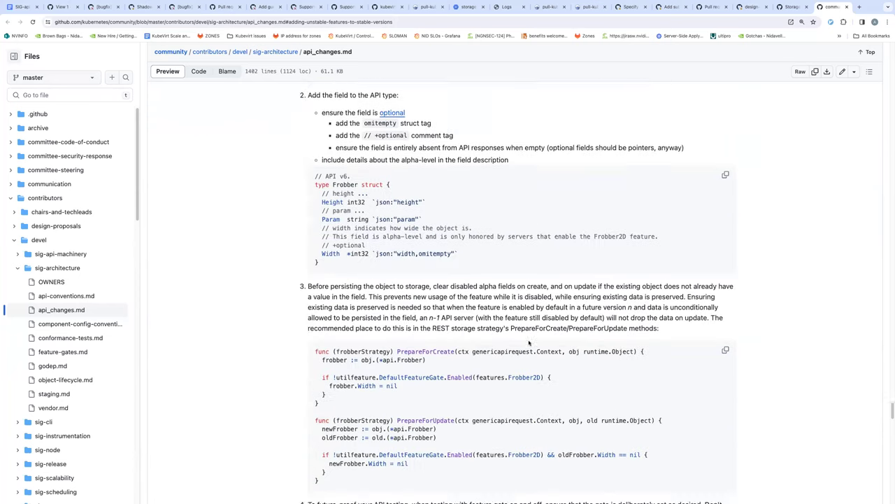
scroll(529, 343, down, 8)
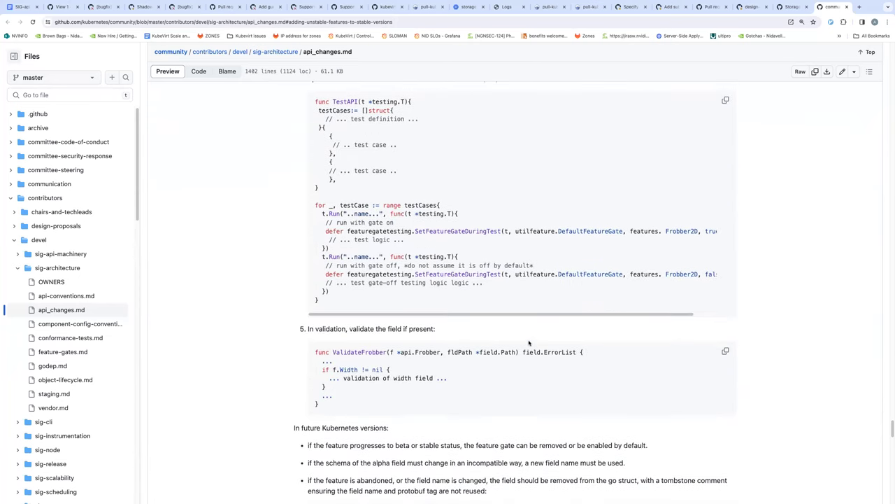
scroll(528, 342, down, 4)
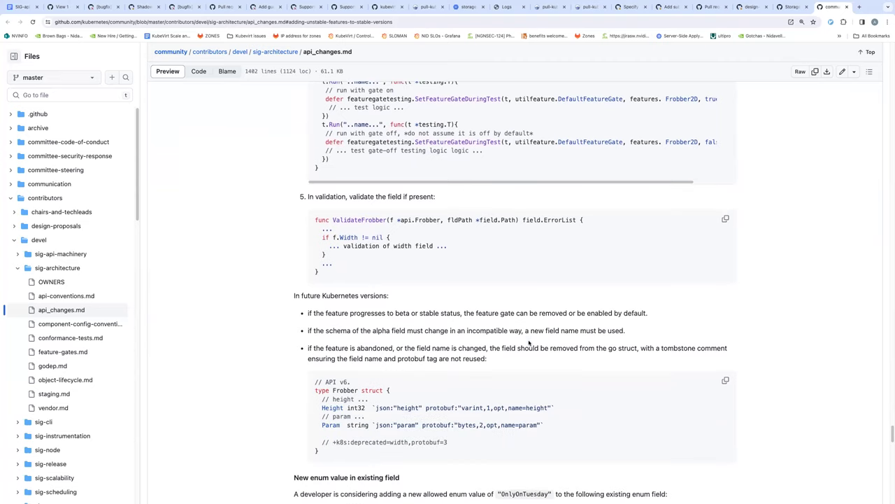
scroll(529, 343, down, 1)
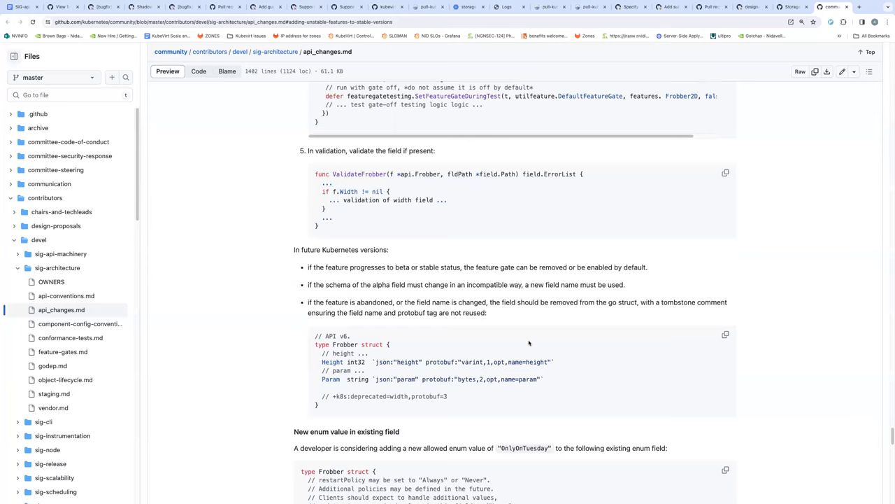
Step: Search api_changes.md for "aband" to examine the rule about abandoned features and renamed fields
key(ctrl+f)
text(abonda)
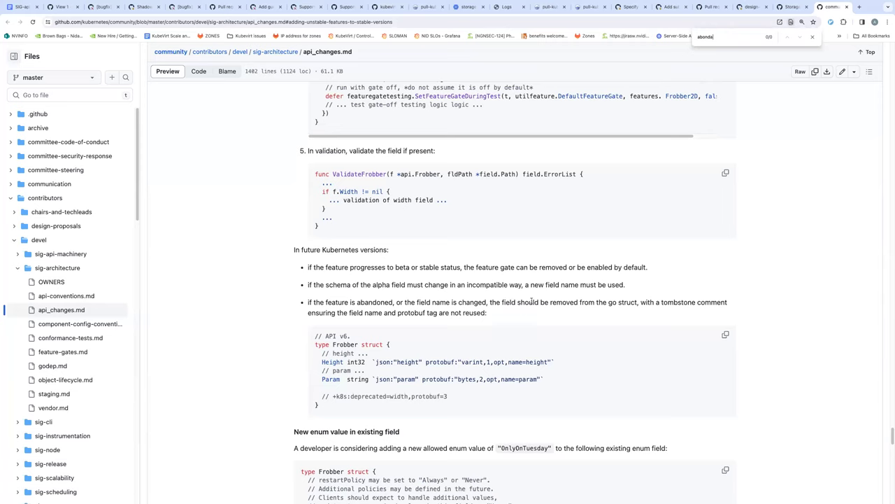
key(BackSpace)
key(BackSpace)
key(BackSpace)
key(BackSpace)
text(and)
scroll(544, 341, down, 1)
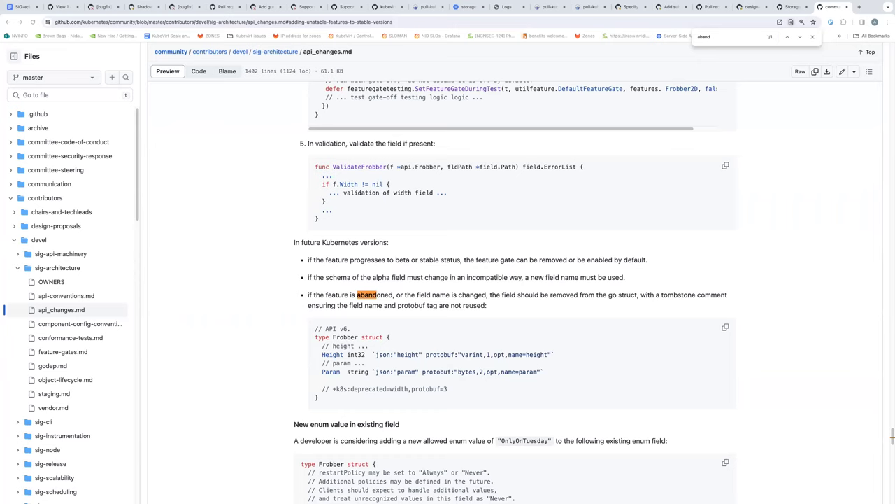
Step: Paste the Kubernetes Slack link into the empty sub-bullet, preceded by "If the alpha field is removed than the field can never be used again"
click(22, 8)
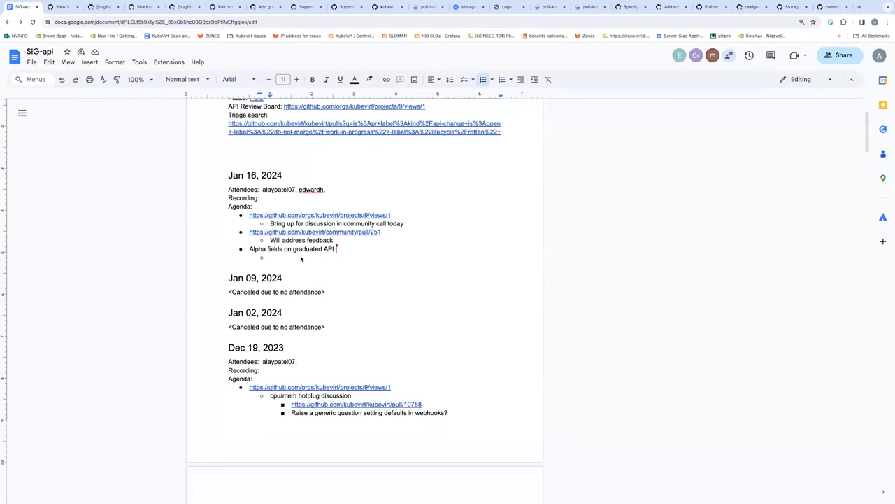
key(ctrl+v)
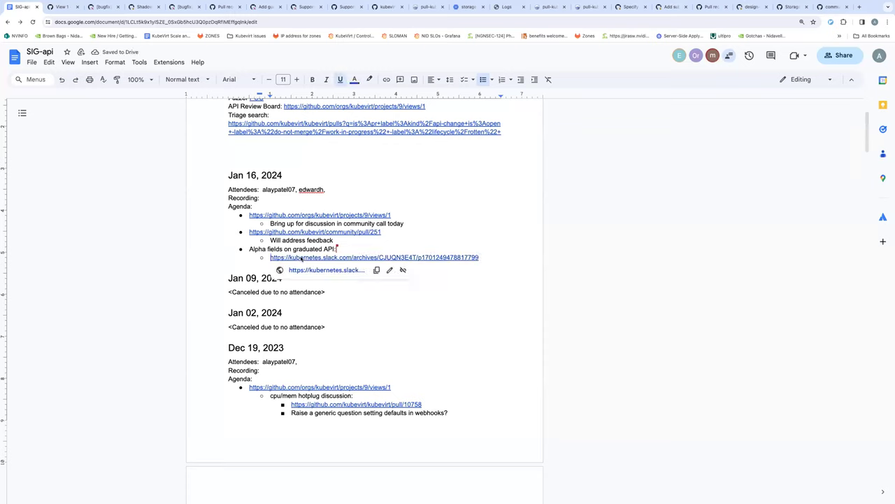
key(Home)
text(If a)
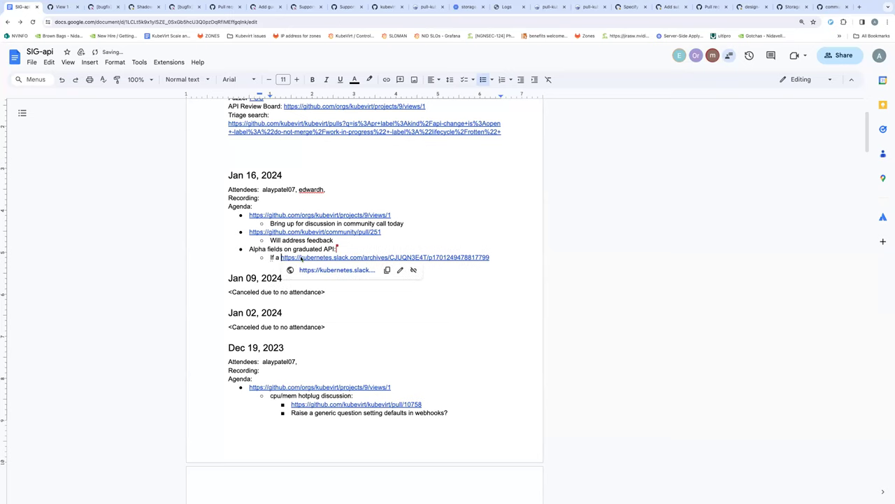
key(BackSpace)
key(BackSpace)
text(the a )
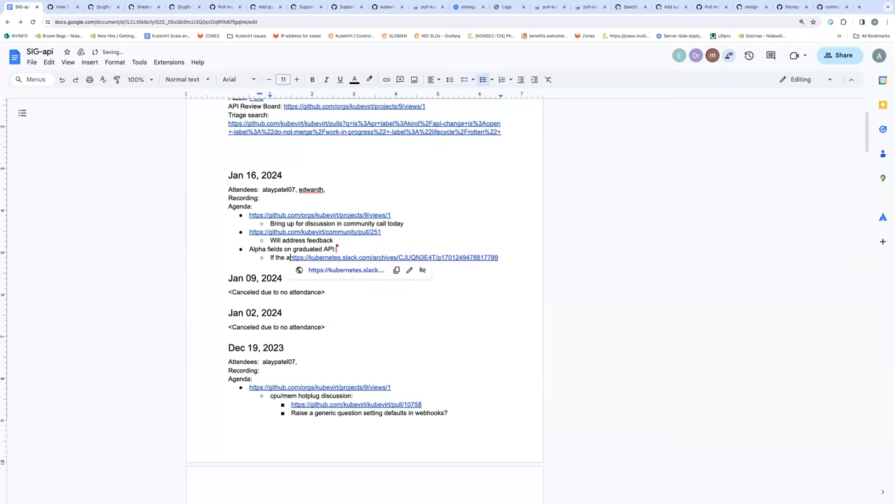
text(lpha field )
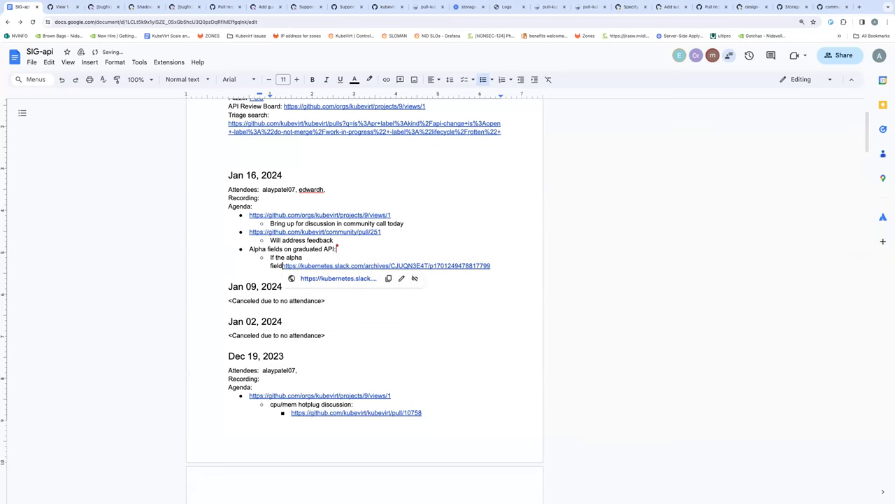
text(is)
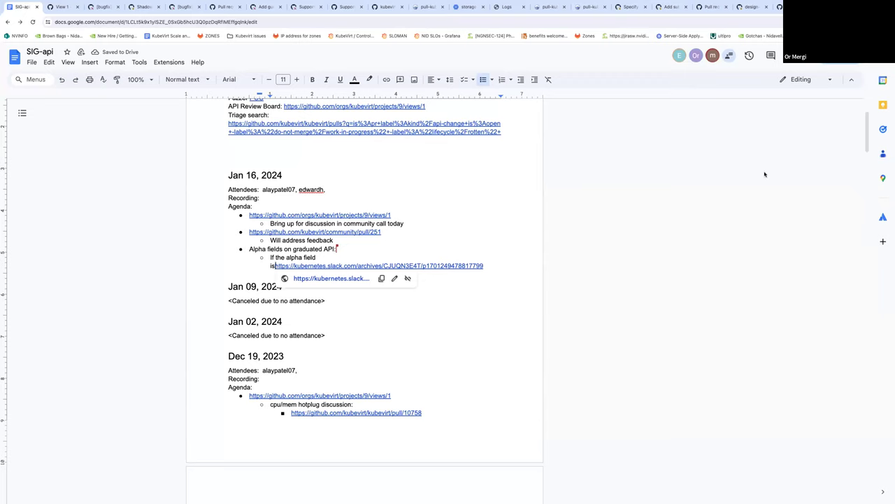
click(331, 256)
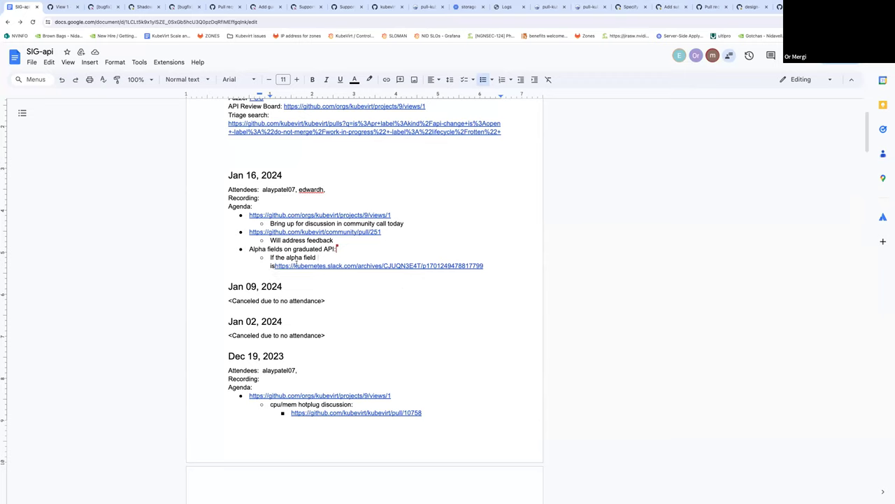
click(274, 266)
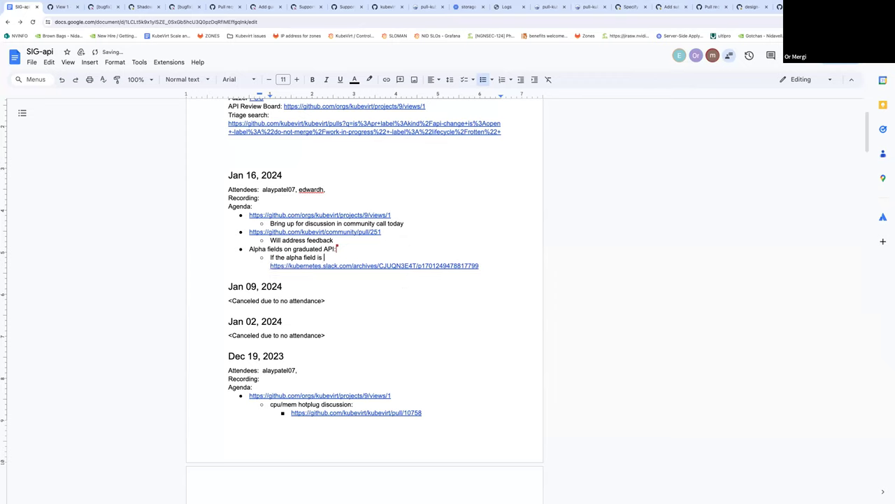
text(removed than the field can never be used again)
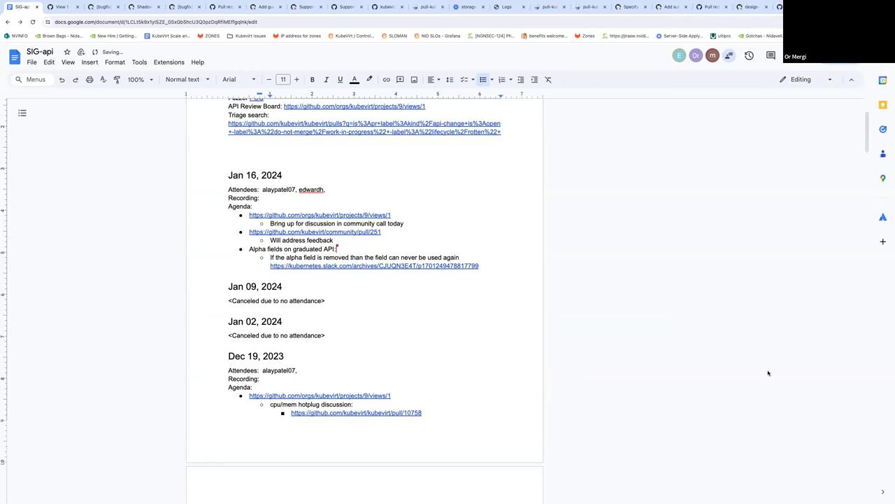
Step: Add the sub-bullet "Why is this limitation in kubernetes?" below the Slack link
click(510, 270)
key(Return)
text(Why is this )
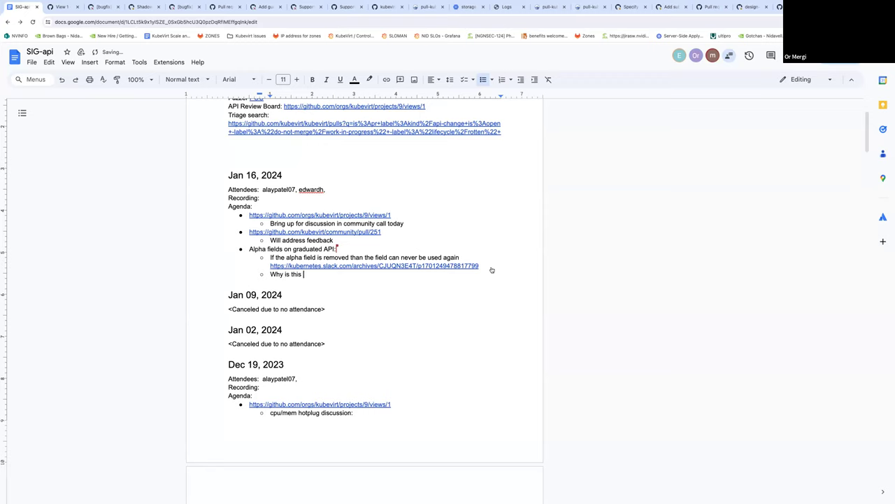
text(limitation in kubernetes?)
Step: Add the sub-bullet "How can kubevirt be protected from re-adding the same field again?"
key(Return)
text(How can we protect )
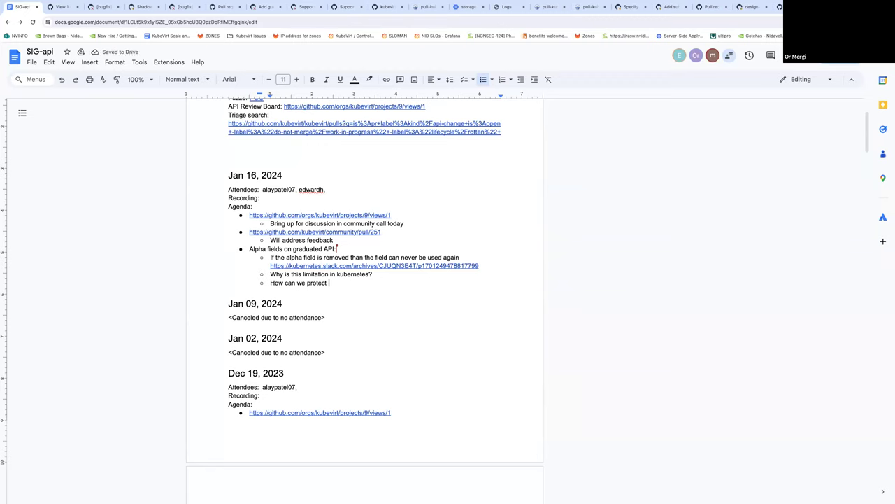
text(users to protect)
drag(297, 282, 373, 282)
text(kubevirt be protected from adding)
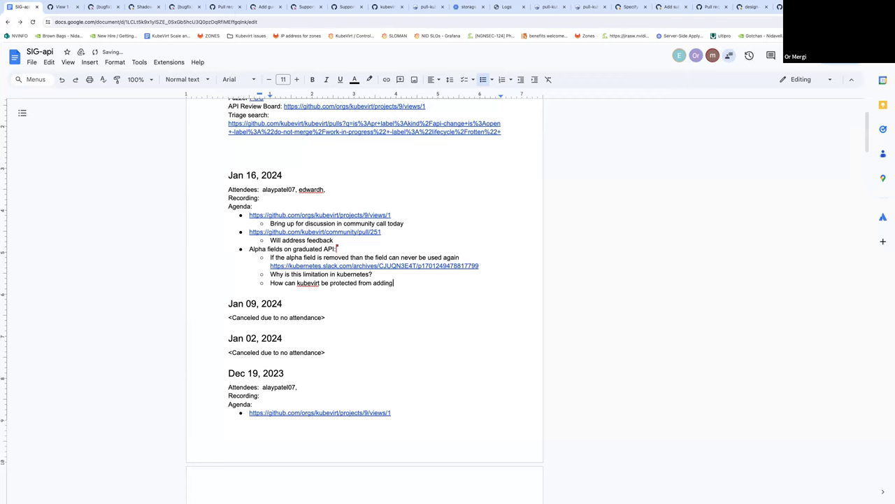
key(ctrl+shift+Left)
text(re-adding the same field again?)
Step: Under the re-adding question, nest the ideas "May be validate it in webhook?" and "Or: json / protobuf tags manipulation"
key(Return)
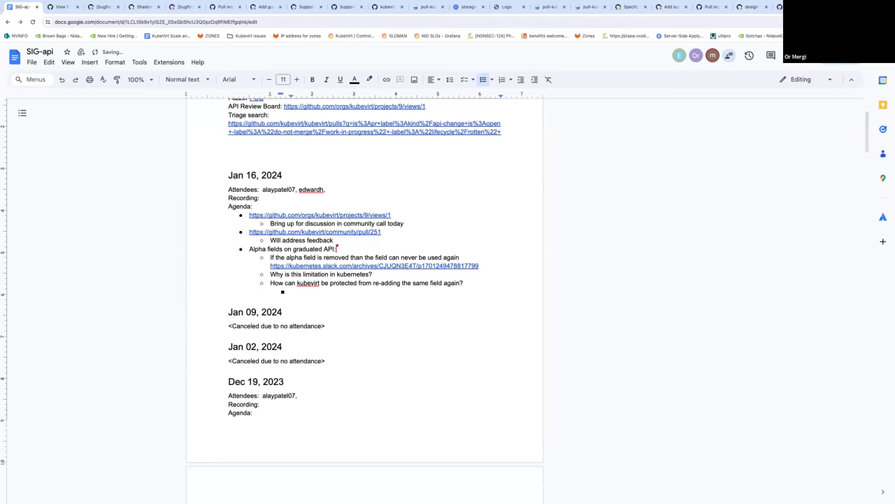
text(May be validate it in webhook?)
key(Return)
text(Or )
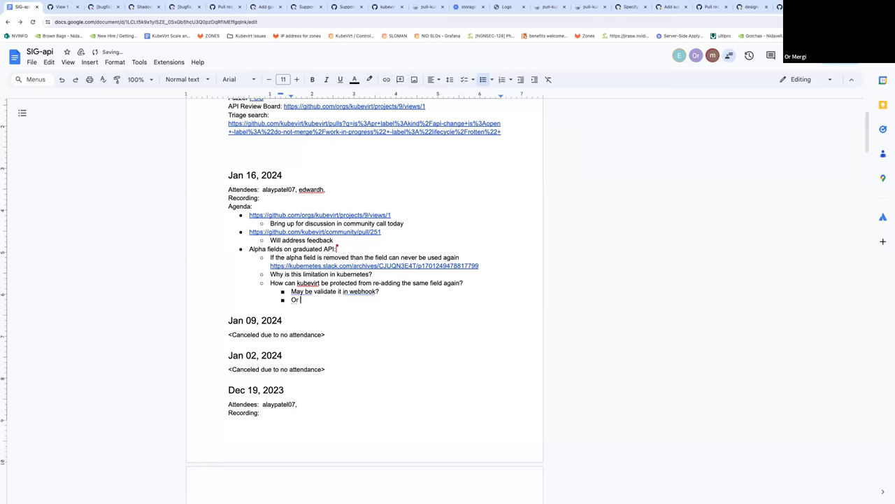
text(json /)
text(protobuf tags manipulation)
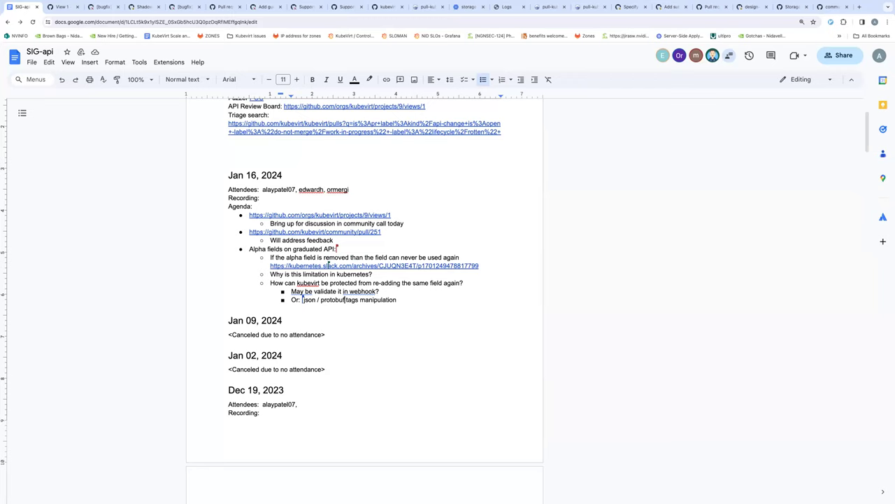
click(406, 297)
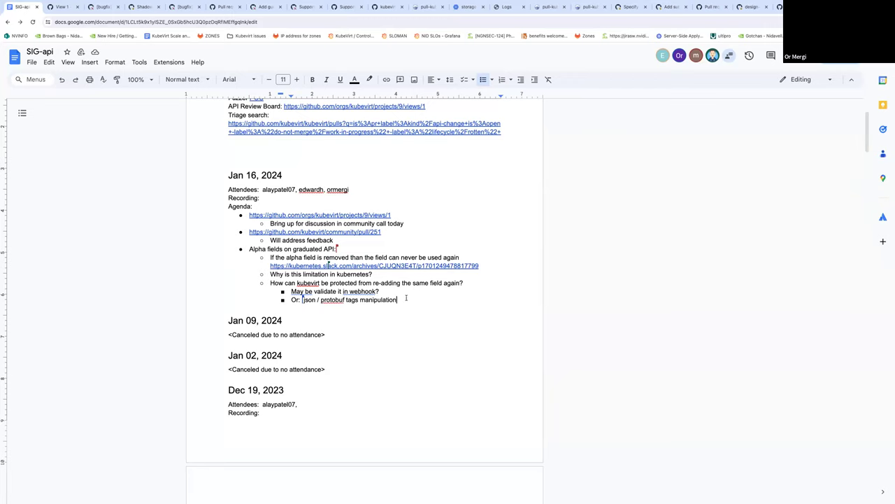
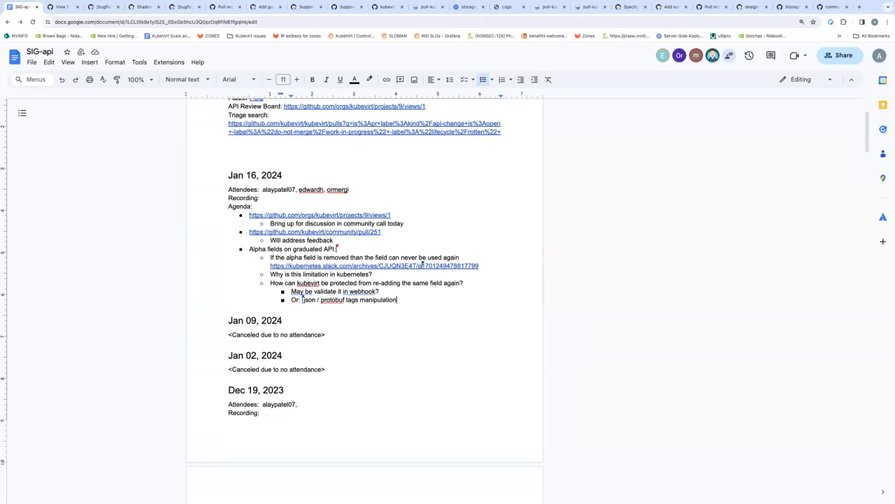
Step: Add the sub-bullet "Alternatively keep the field depracated until we have a kubernetes solution for safely removing depracated fields"
click(516, 309)
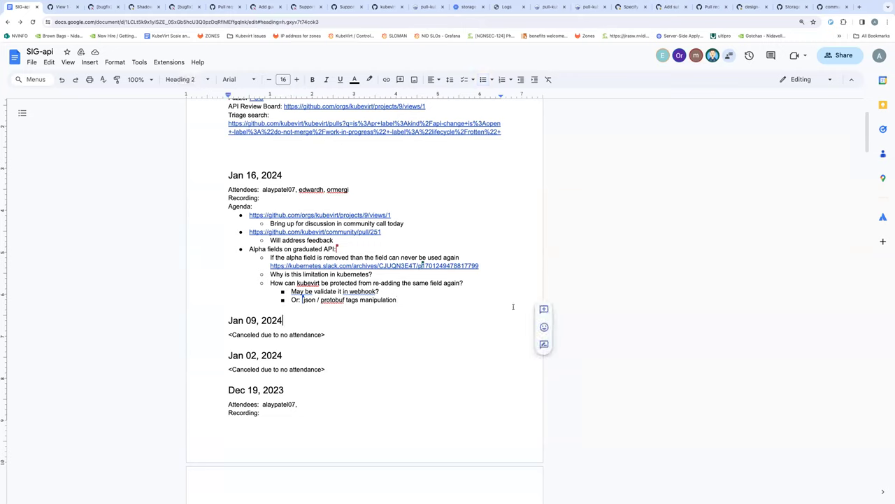
key(Return)
text(If t)
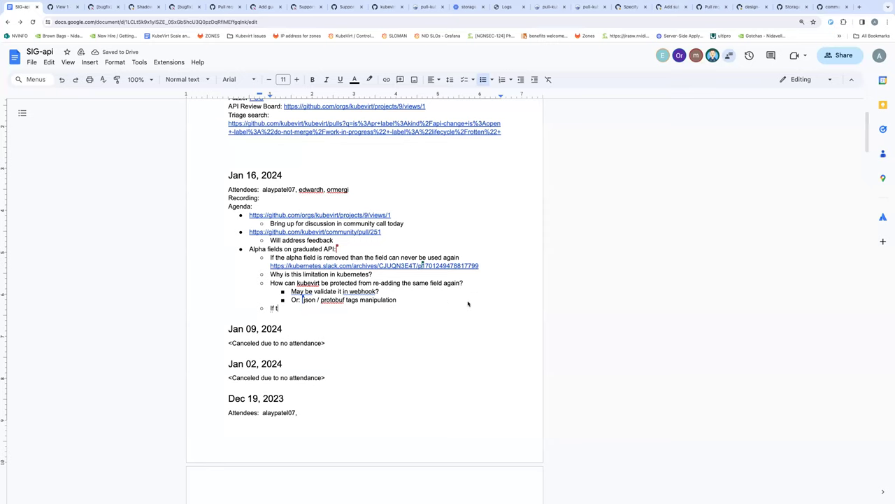
text(he reason for)
key(ctrl+shift+Left)
key(ctrl+shift+Left)
key(ctrl+shift+Left)
key(ctrl+shift+Left)
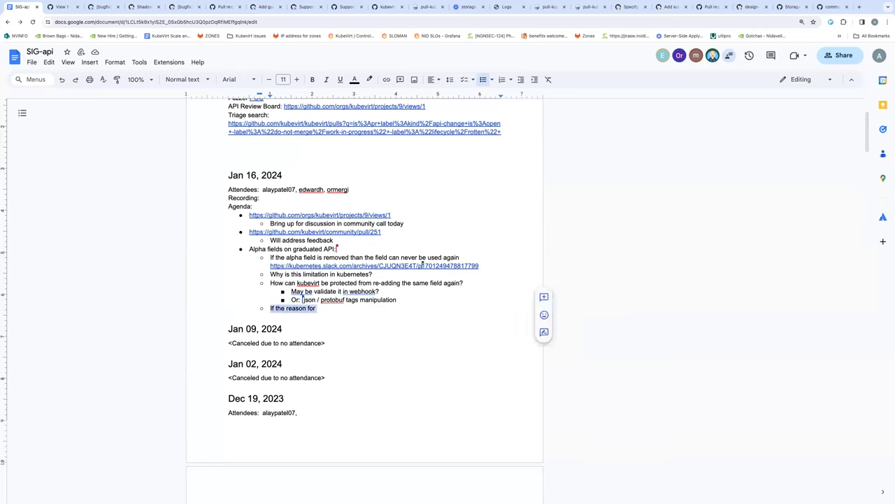
text(Alternati)
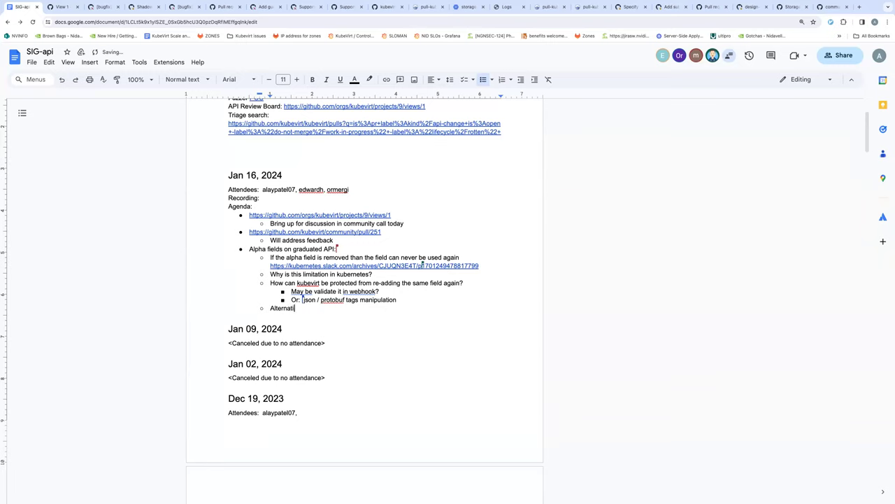
text(vely keep the field depracated until we have a kubernetes solution for safely removing depracated f)
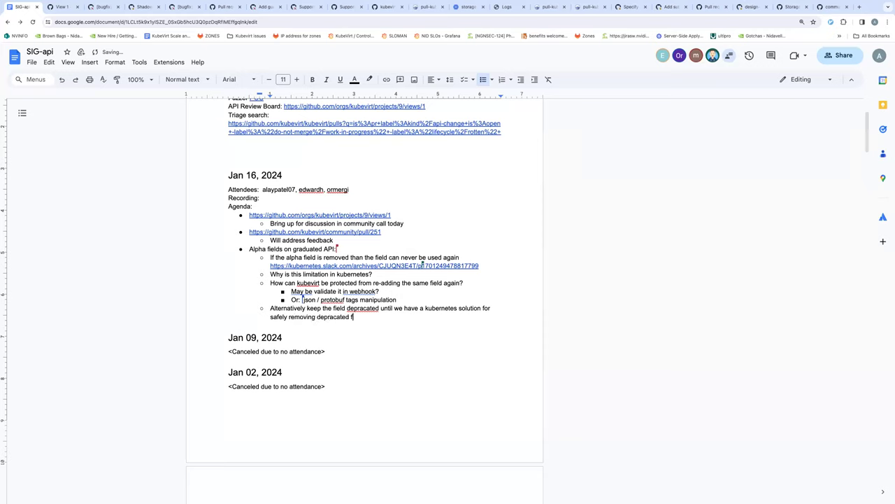
text(ields)
Step: Correct both misspelled words in the alternative note to "deprecated"
right_click(365, 309)
click(393, 335)
right_click(333, 319)
click(360, 341)
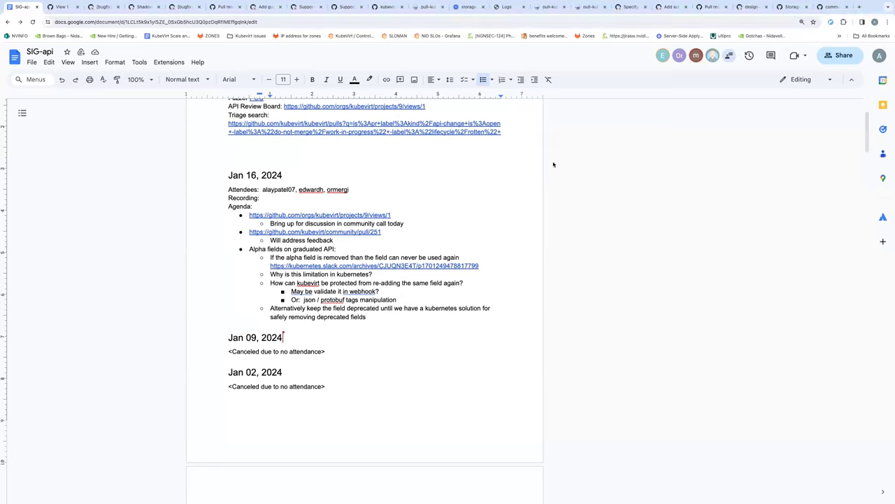
mouse_move(537, 205)
click(225, 7)
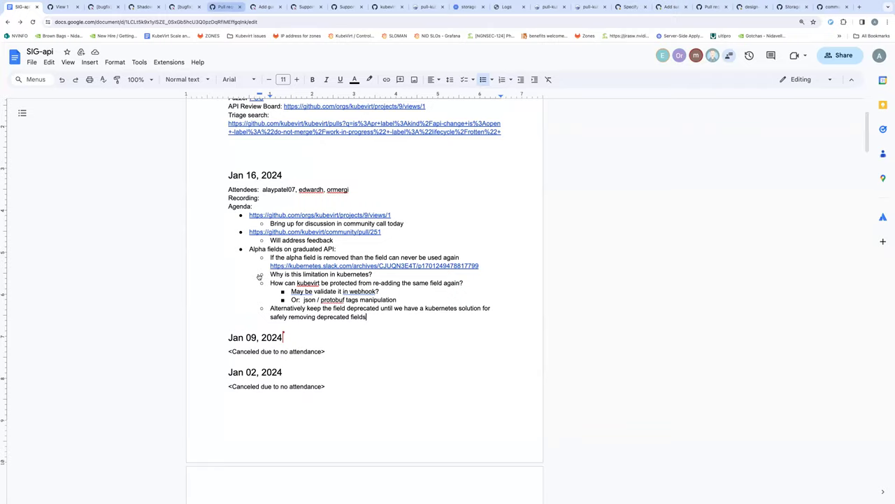
Step: Look through the older open pull requests labelled kind/api-change in the kubevirt triage search
scroll(284, 245, down, 3)
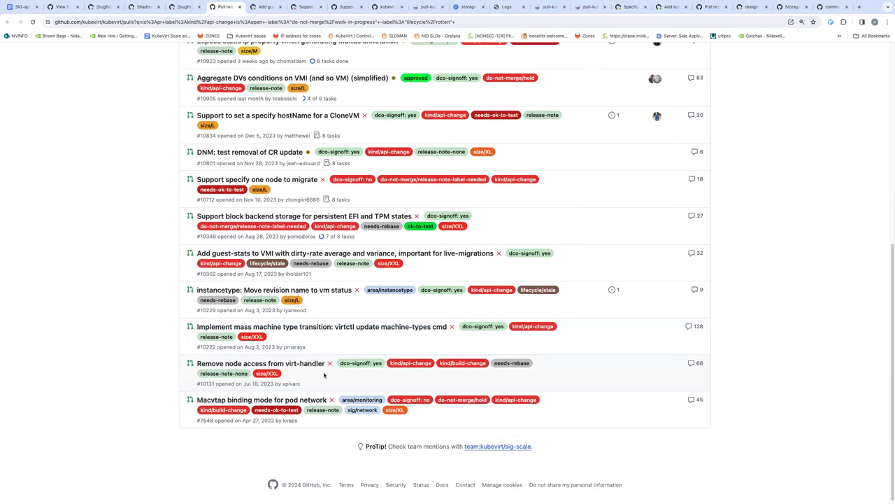
scroll(333, 373, up, 1)
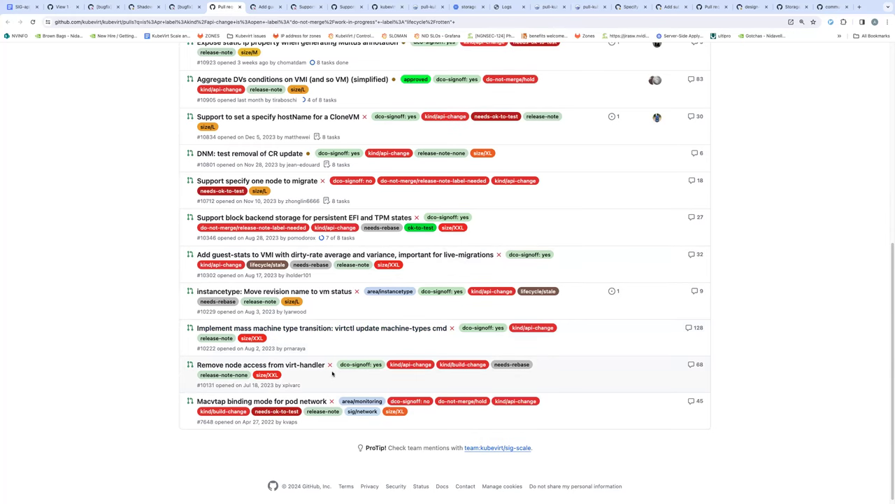
scroll(332, 374, up, 1)
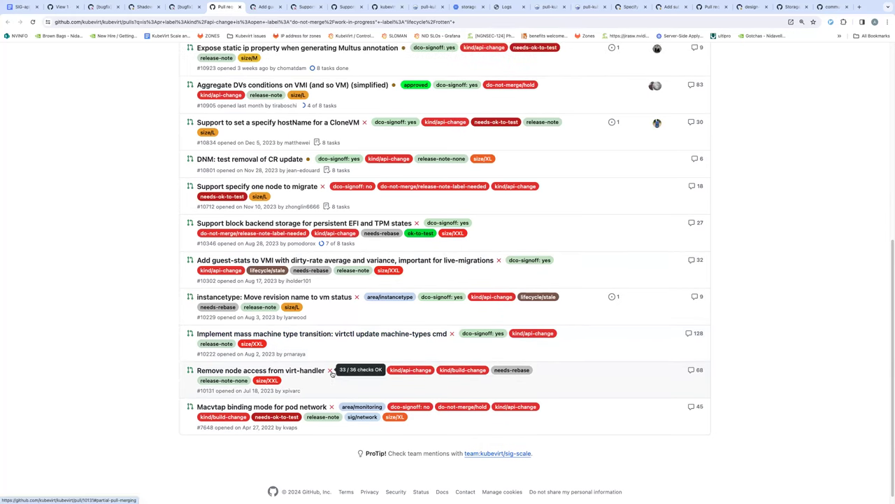
scroll(332, 373, up, 1)
scroll(347, 361, up, 1)
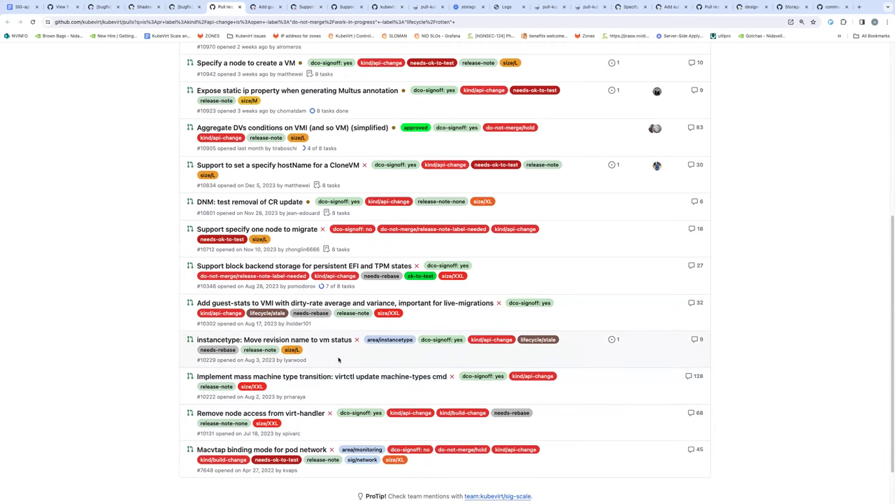
scroll(337, 359, up, 1)
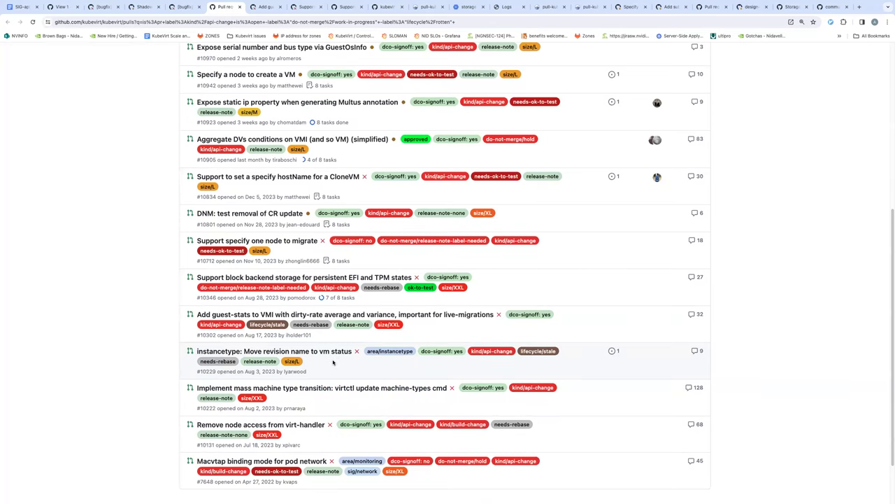
scroll(333, 361, up, 1)
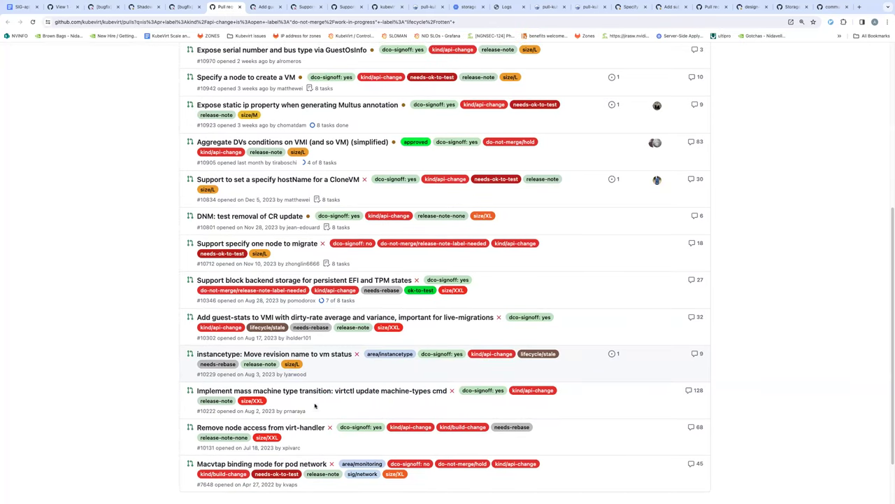
scroll(315, 407, down, 2)
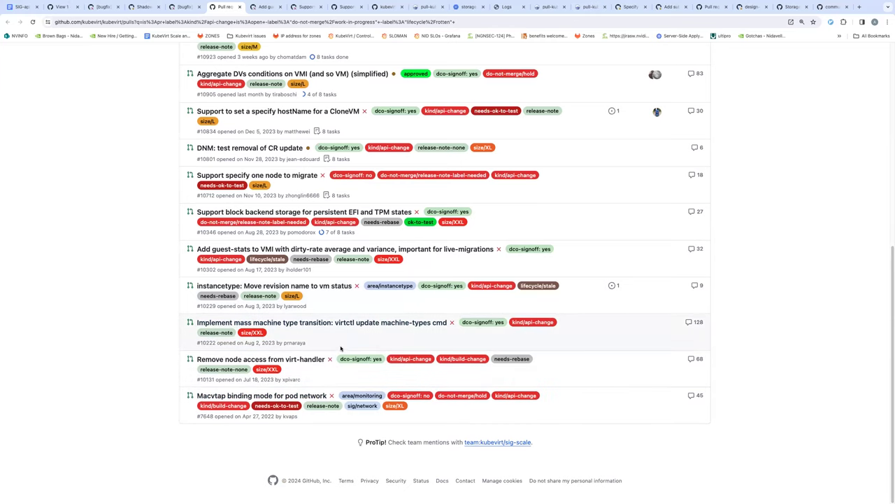
Step: Open the pull request "instancetype: Move revision name to vm status" and examine its description and the API changes in types.go
click(324, 288)
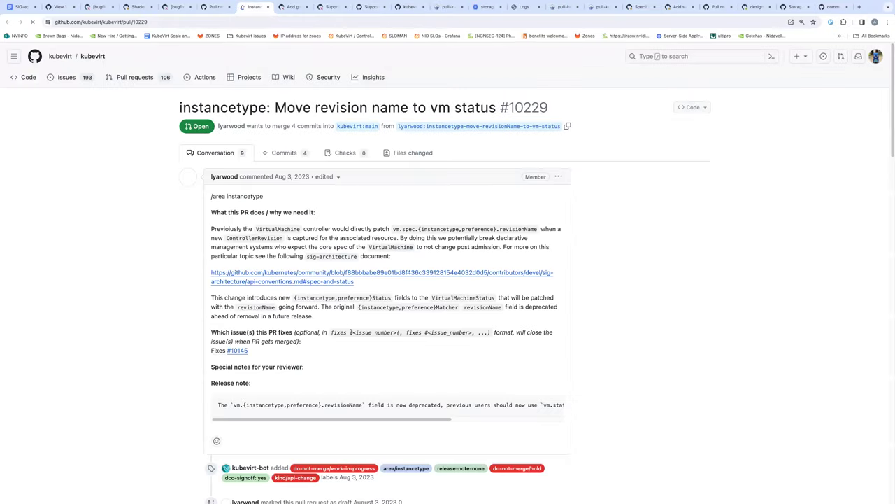
scroll(352, 331, down, 3)
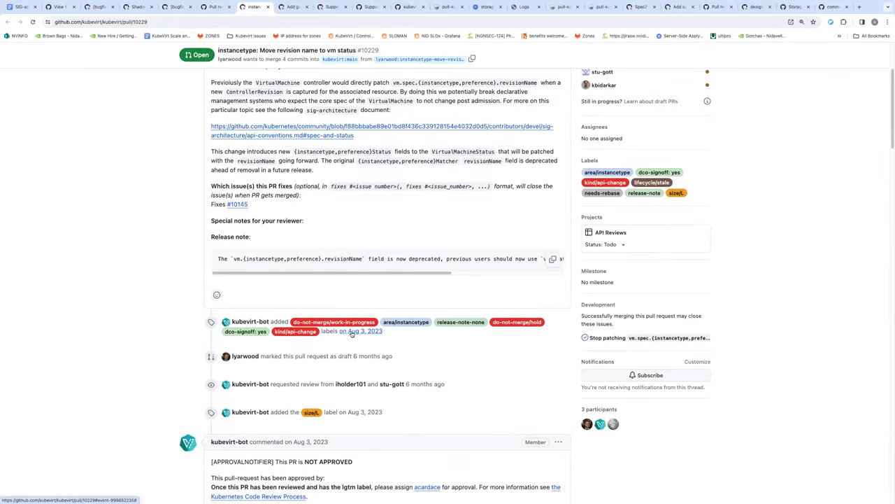
scroll(351, 333, up, 3)
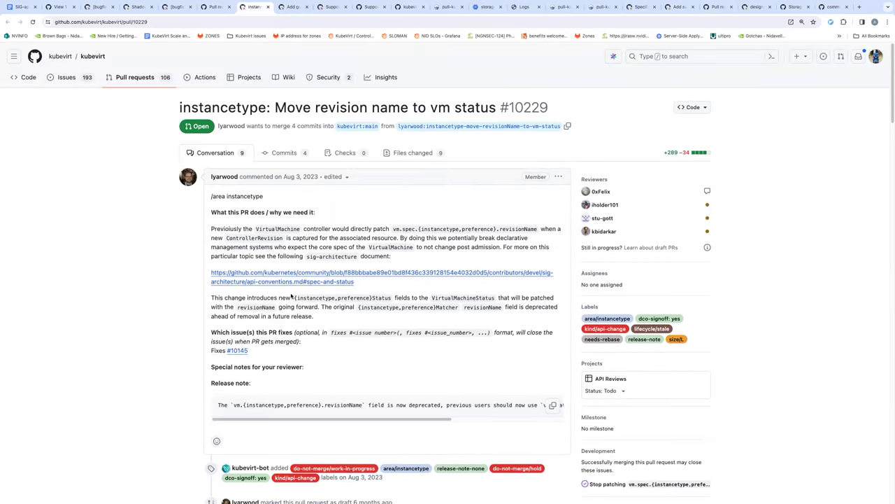
click(411, 159)
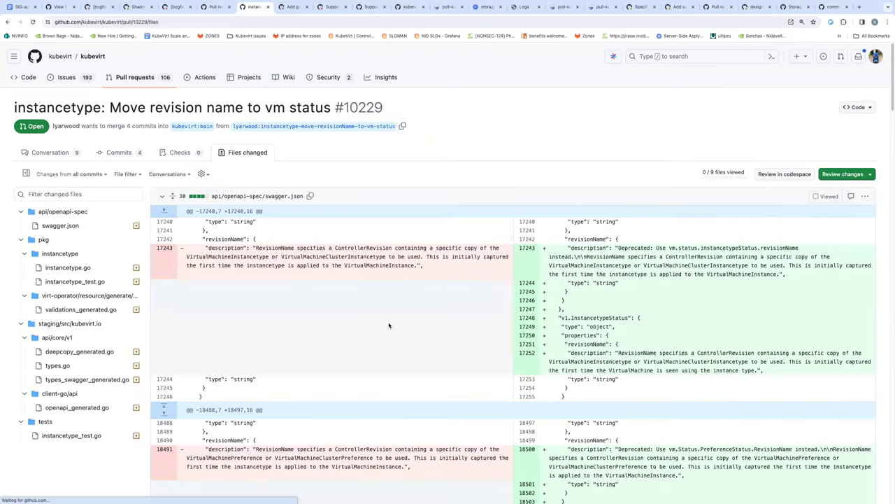
scroll(389, 324, down, 1)
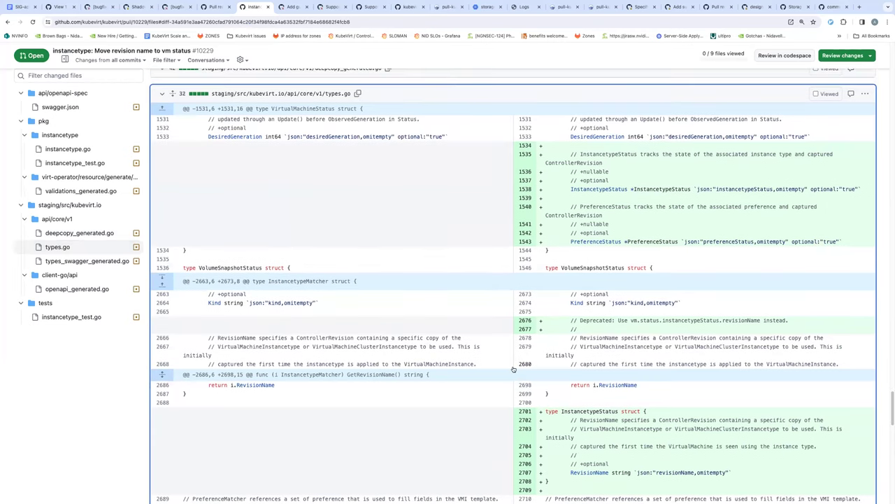
scroll(287, 168, up, 1)
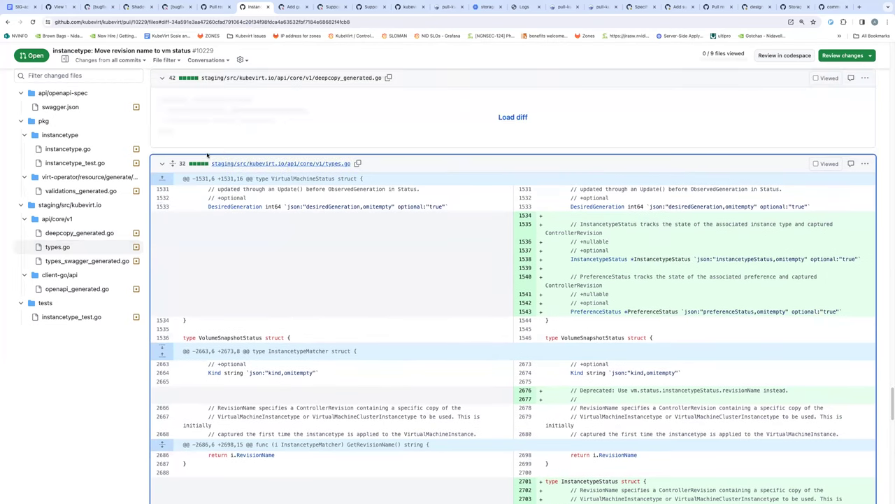
scroll(210, 155, up, 15)
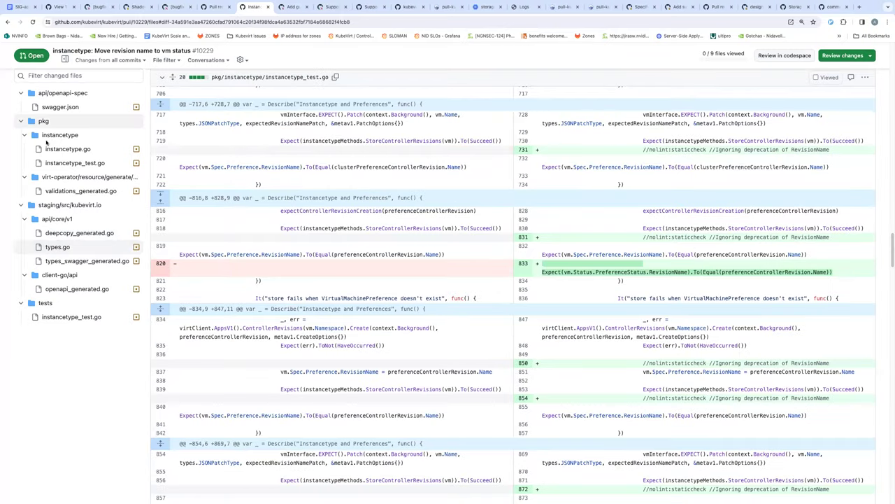
scroll(46, 150, up, 15)
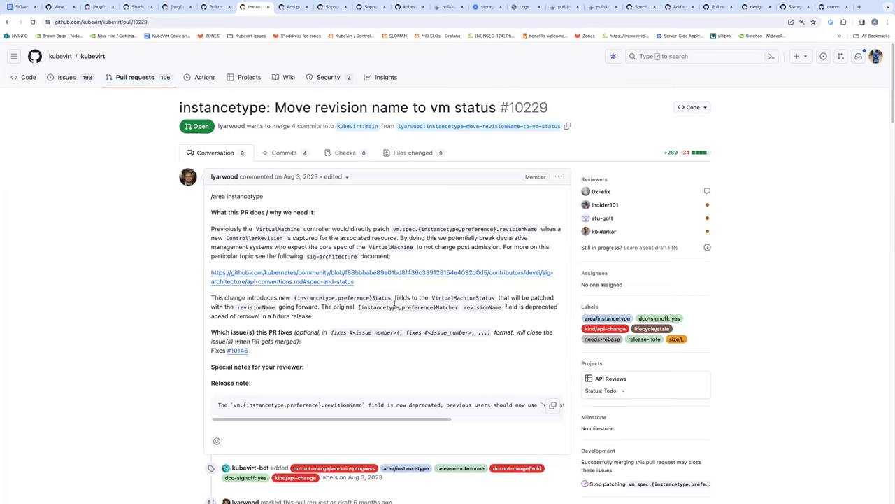
Step: Check the instancetype pull request's status options, the API Reviews board and the SIG-api notes
click(624, 393)
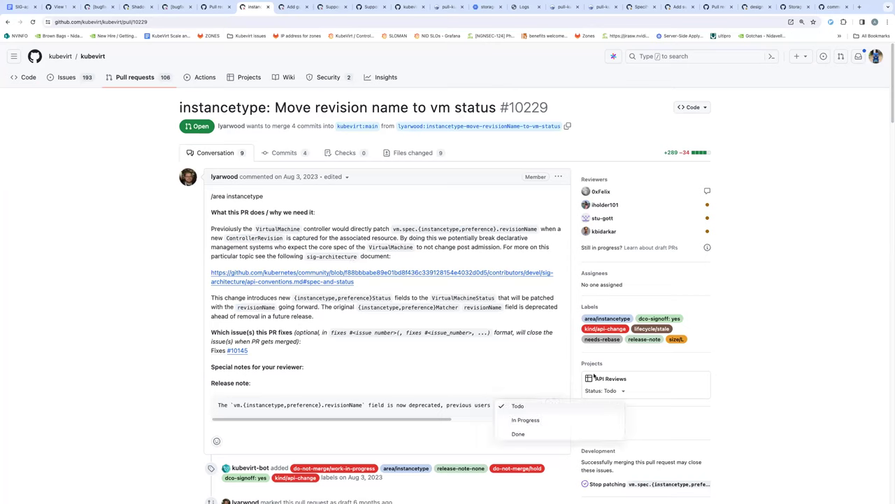
key(Escape)
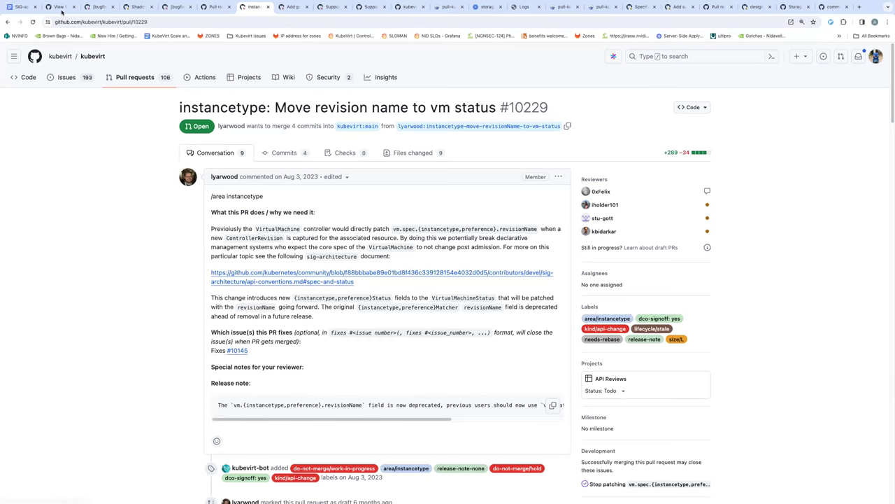
click(60, 7)
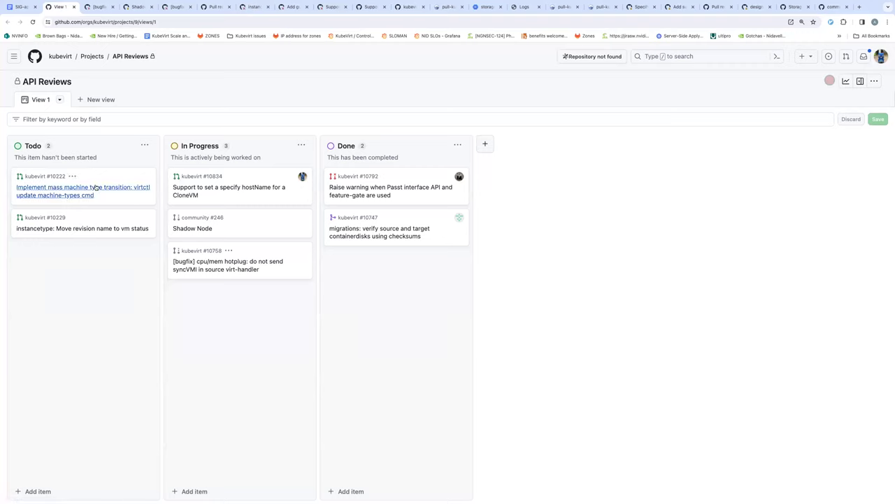
click(25, 8)
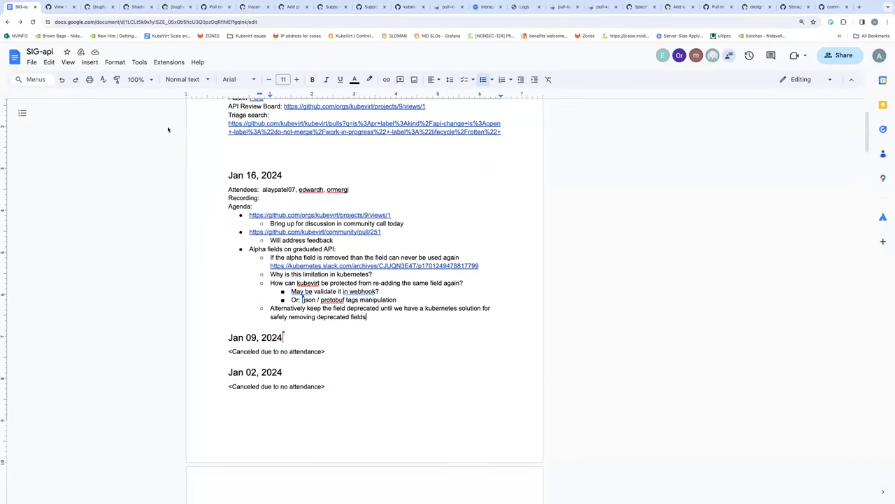
Step: From the triage search, open the pull request on guest-stats with dirty-rate average and variance and read its description and usage example
click(216, 7)
scroll(251, 257, up, 1)
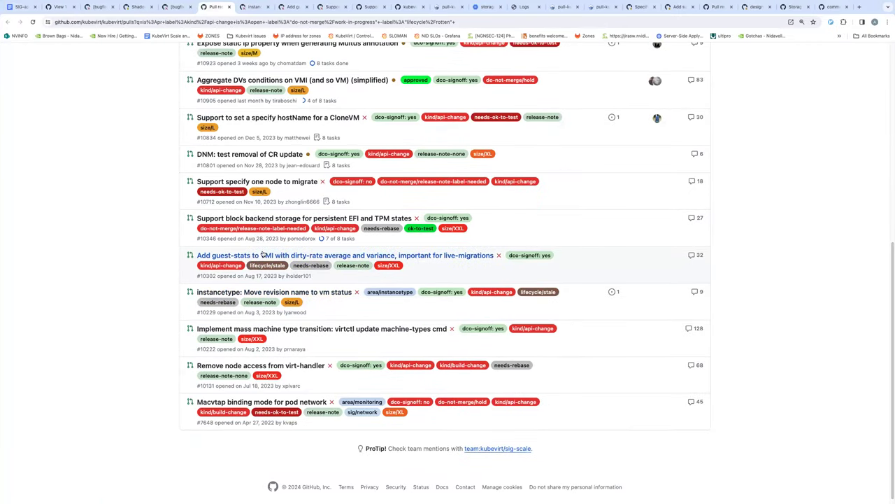
super+click(261, 256)
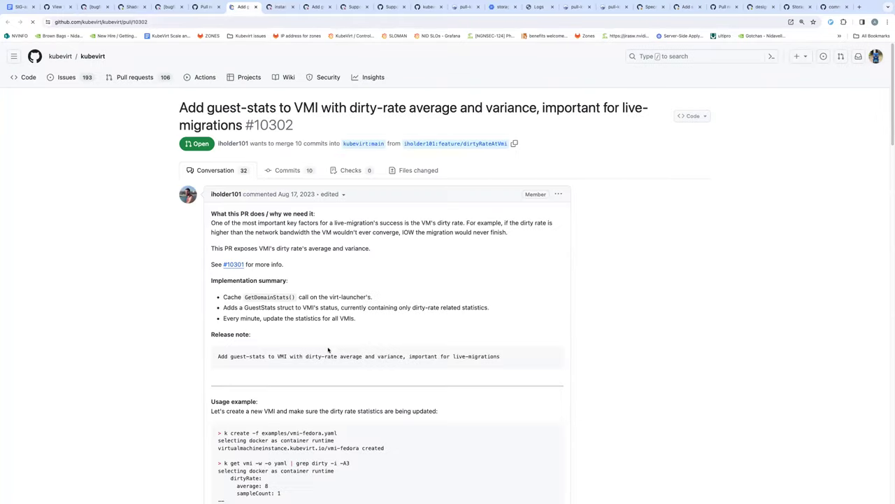
scroll(328, 349, down, 5)
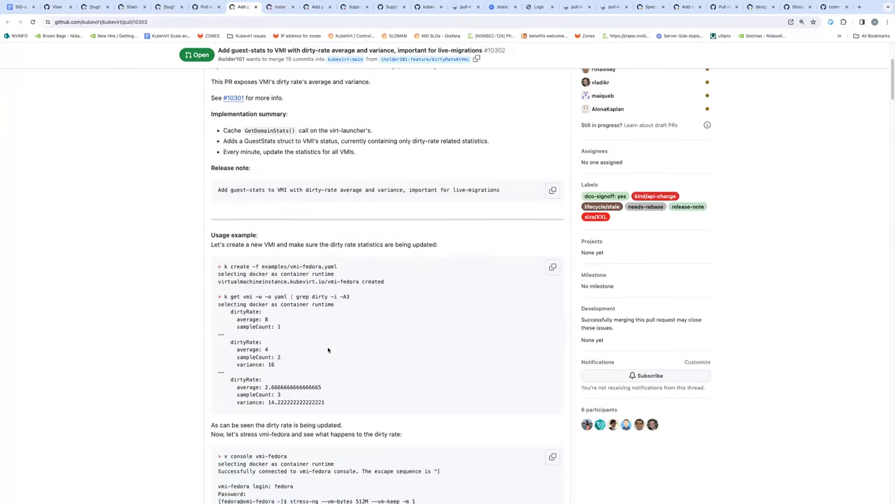
scroll(328, 350, up, 3)
scroll(326, 350, down, 1)
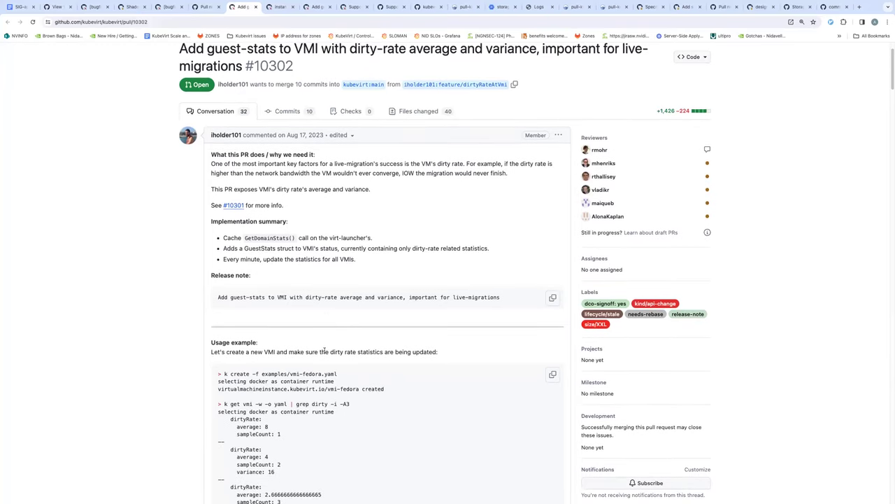
scroll(325, 351, down, 2)
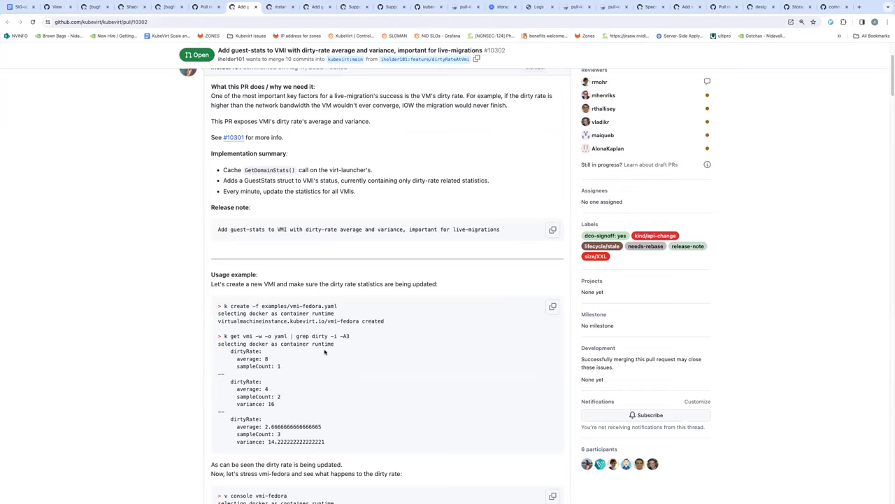
scroll(324, 352, down, 5)
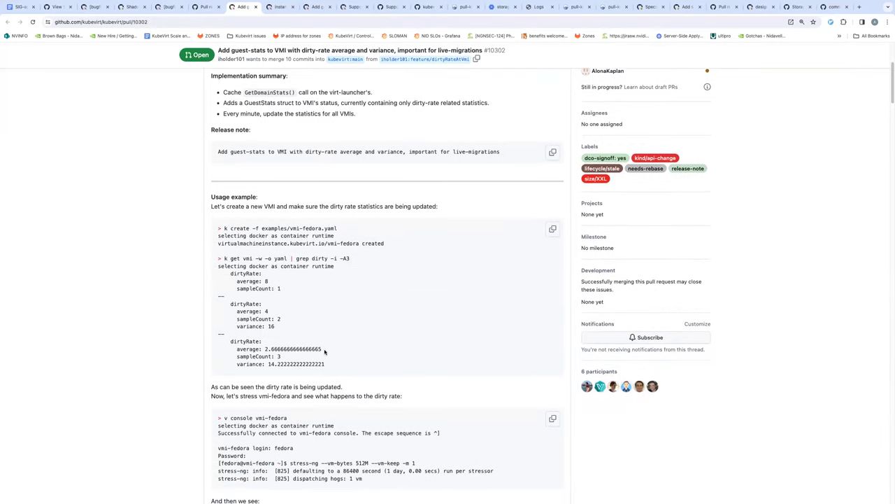
scroll(324, 352, down, 4)
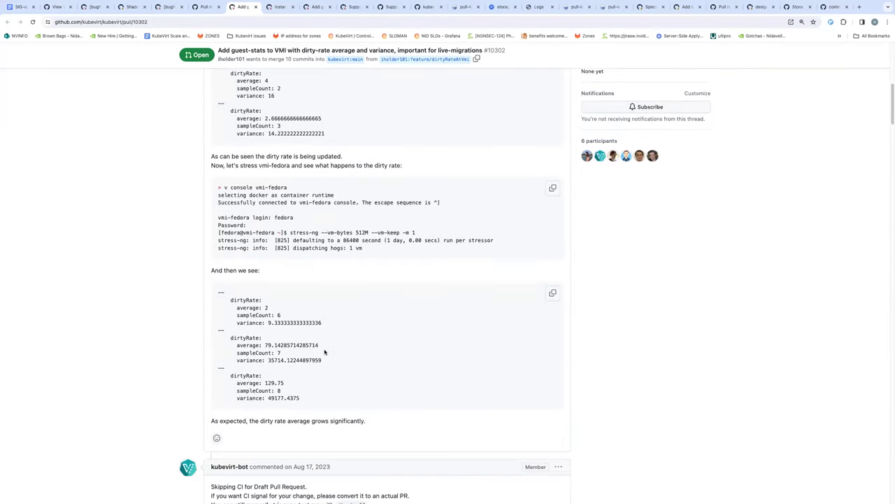
scroll(324, 352, up, 11)
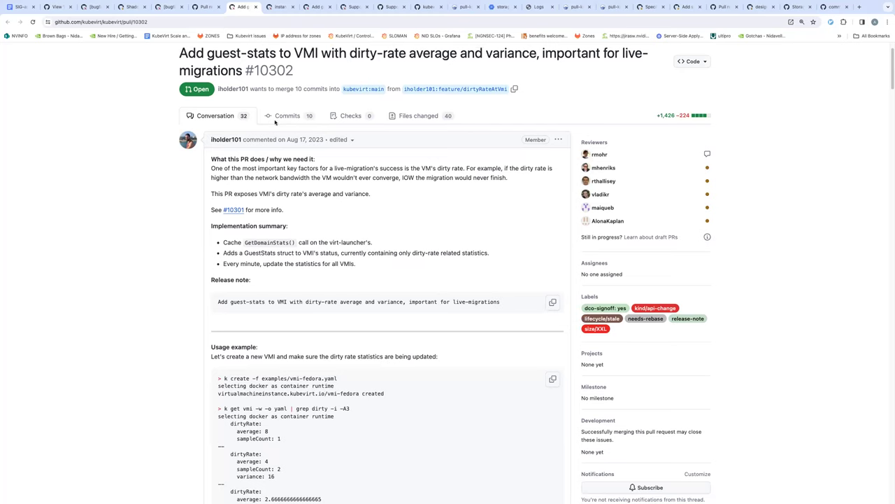
Step: Try to add pull request #10302 by its copied number to the Todo column of the API Reviews board
click(140, 22)
double_click(157, 22)
key(super+c)
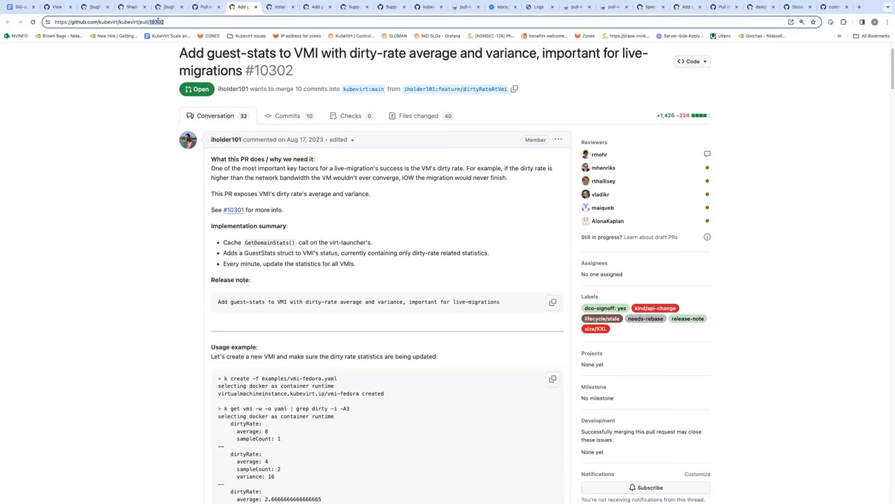
click(51, 8)
click(39, 488)
key(super+v)
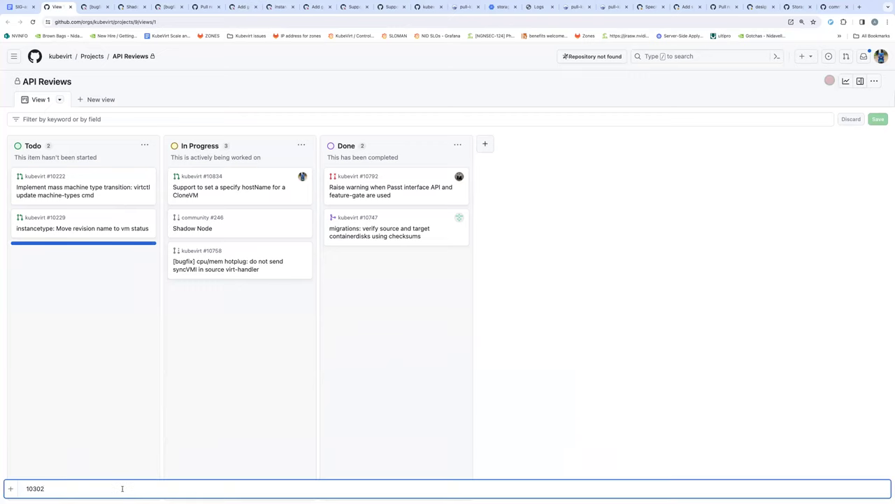
key(super+Left)
text(#)
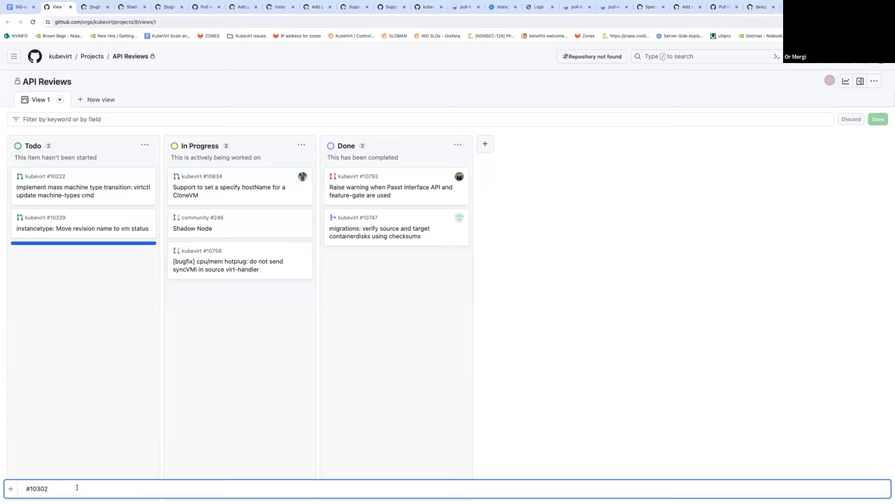
text(pull)
key(super+a)
key(BackSpace)
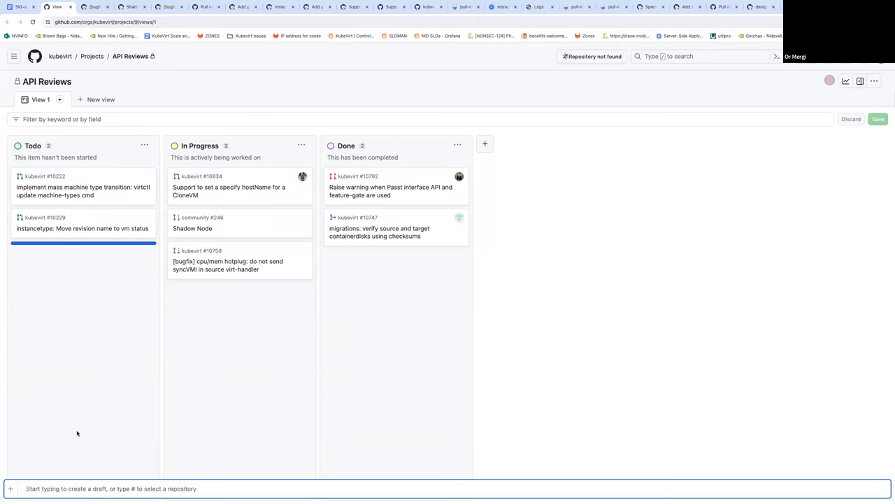
Step: Return to the guest-stats pull request #10302 and look over its description, labels and project assignment
key(ctrl+Tab)
key(ctrl+Tab)
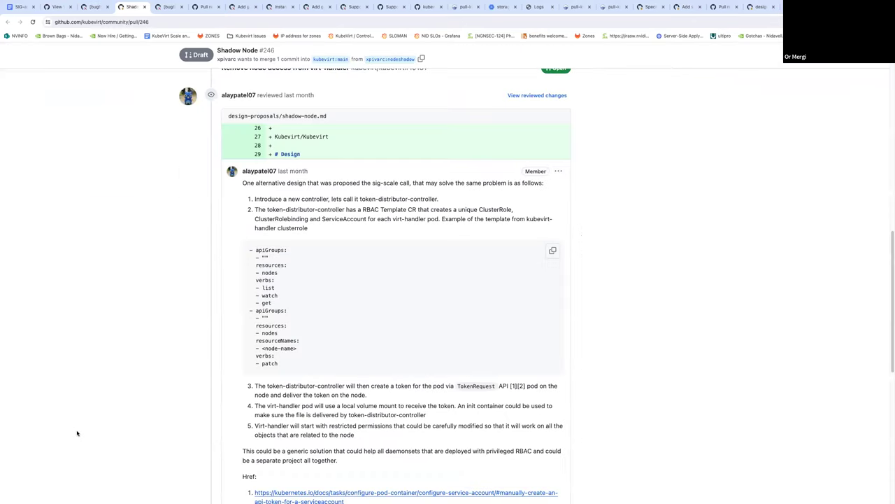
key(ctrl+Tab)
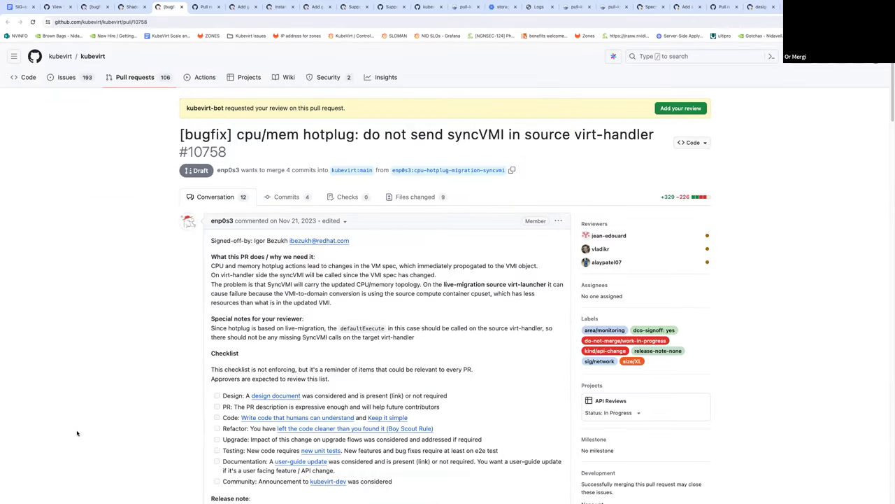
key(ctrl+Tab)
key(ctrl+Tab)
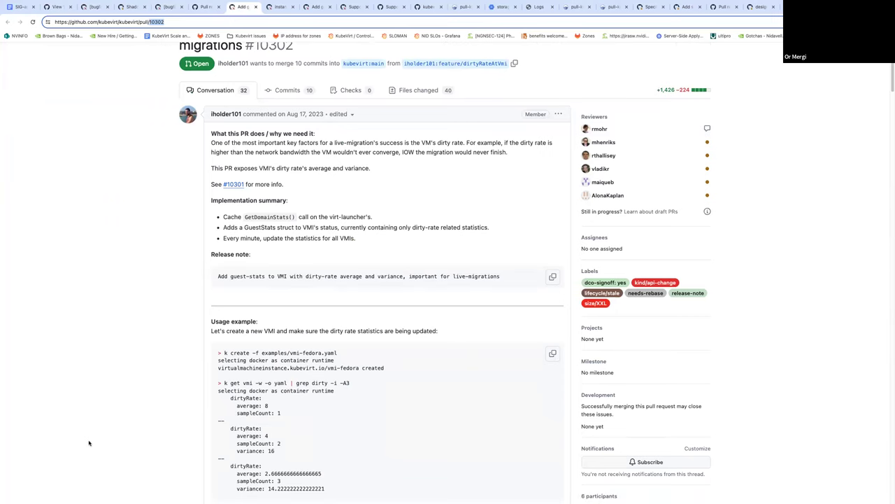
scroll(89, 442, down, 1)
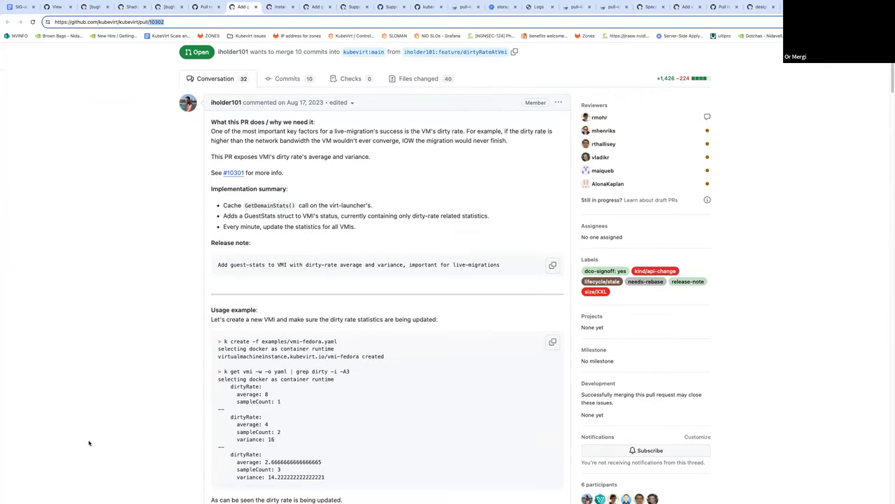
Step: Examine the guest-stats pull request's recent activity, check results, merge conflict section, usage example and labels
scroll(88, 420, down, 15)
click(88, 410)
scroll(89, 410, down, 10)
scroll(88, 409, up, 3)
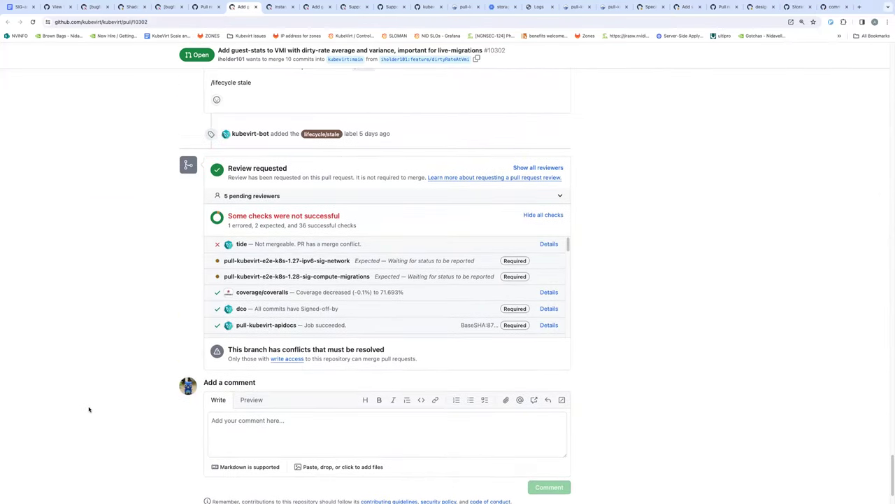
scroll(88, 410, up, 1)
scroll(88, 409, up, 1)
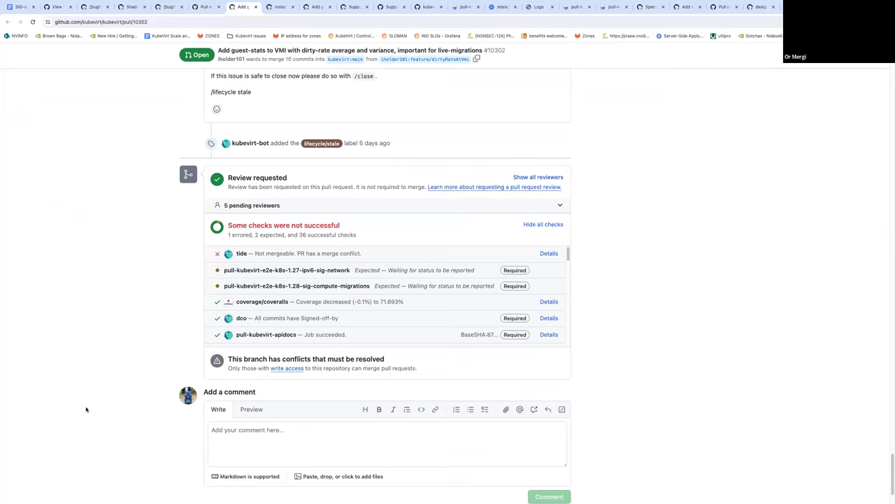
scroll(79, 409, up, 1)
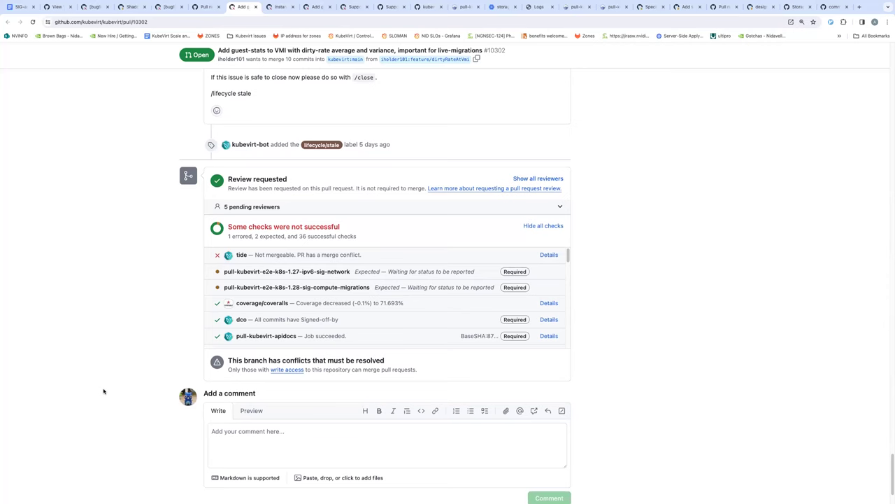
scroll(105, 391, up, 10)
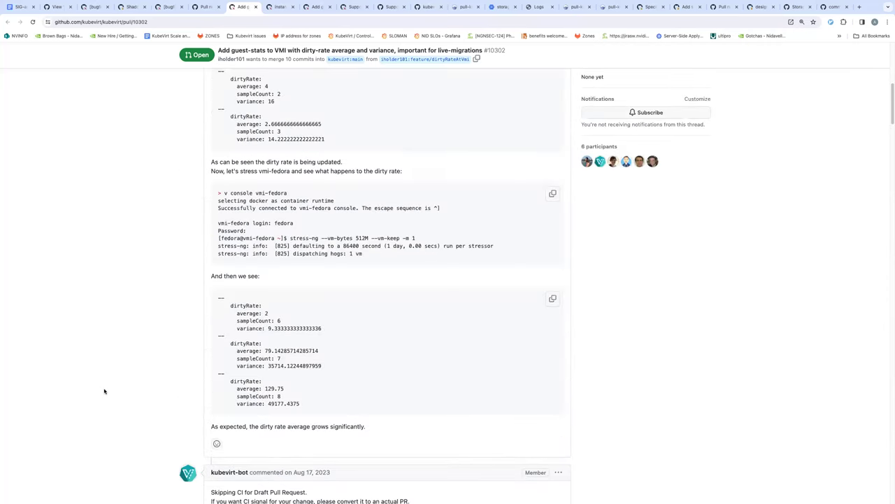
scroll(104, 391, up, 6)
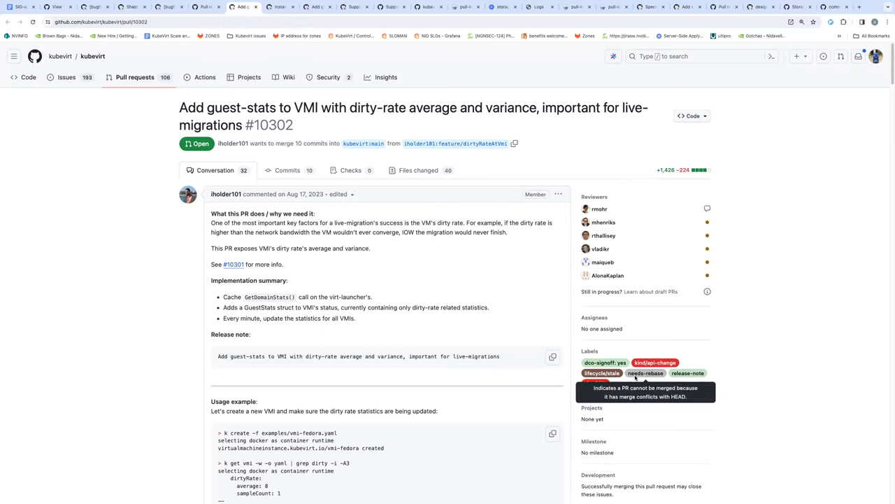
Step: Return to the api-change pull request search and browse the labels available for filtering
click(210, 7)
scroll(439, 148, up, 5)
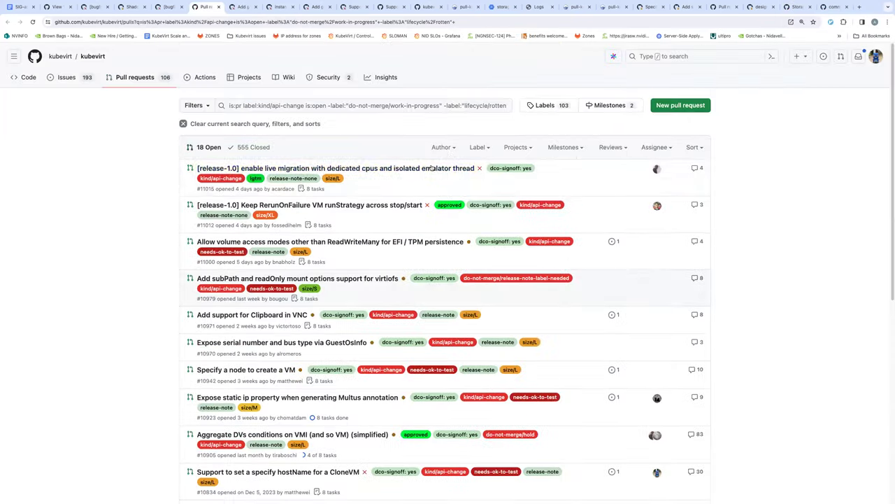
click(480, 147)
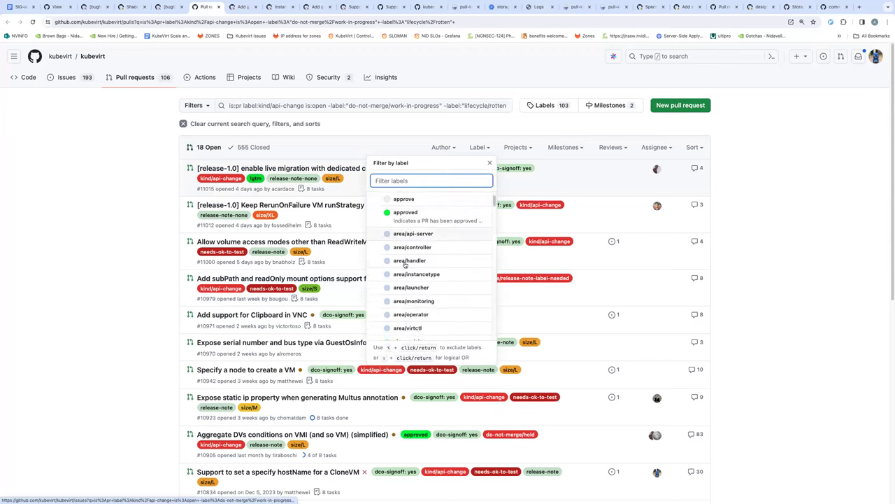
scroll(405, 265, down, 3)
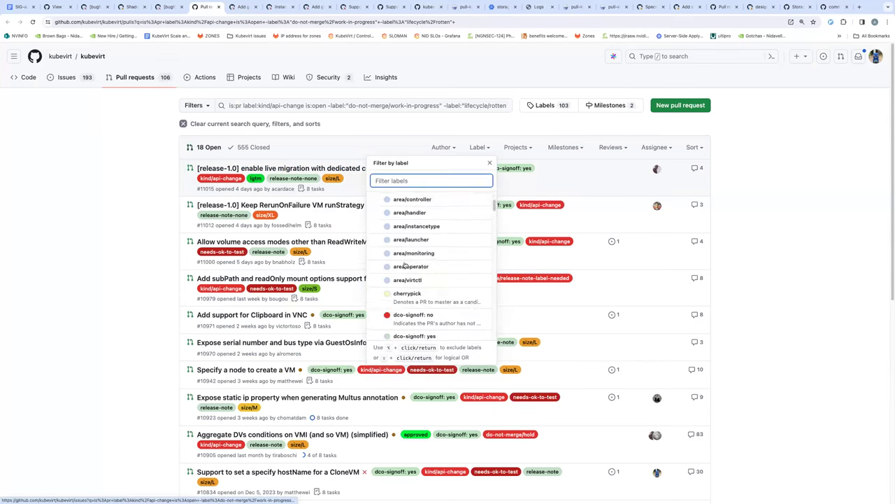
Step: Extend the pull request search query with -label:"needs-rebase" after the lifecycle/rotten exclusion and run it
click(447, 106)
drag(447, 106, 509, 106)
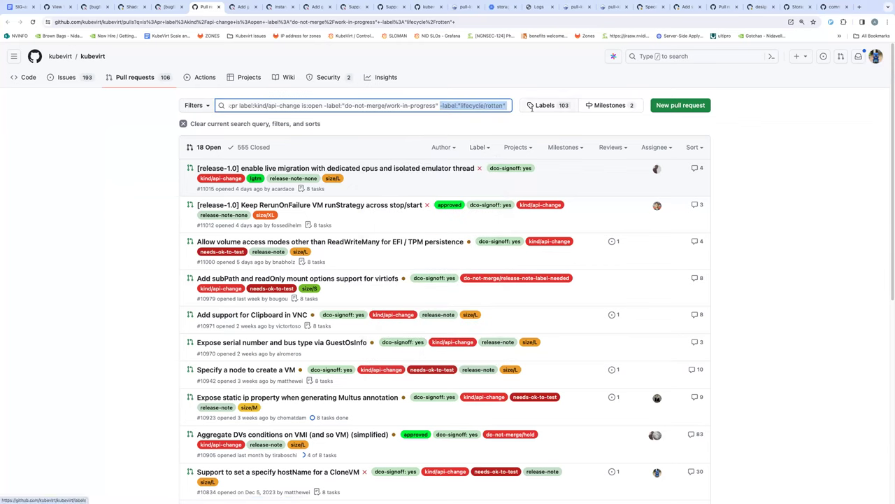
key(ctrl+c)
key(End)
key(ctrl+v)
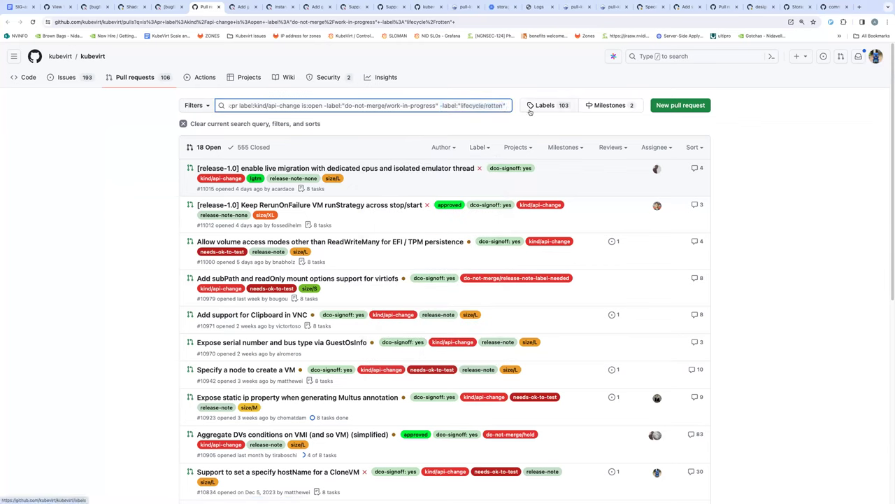
key(ctrl+shift+Left)
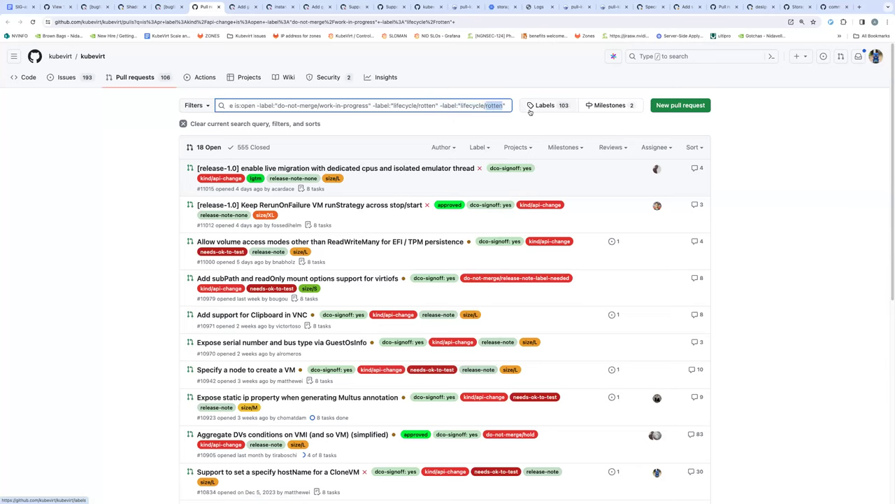
key(ctrl+shift+Left)
text(needs)
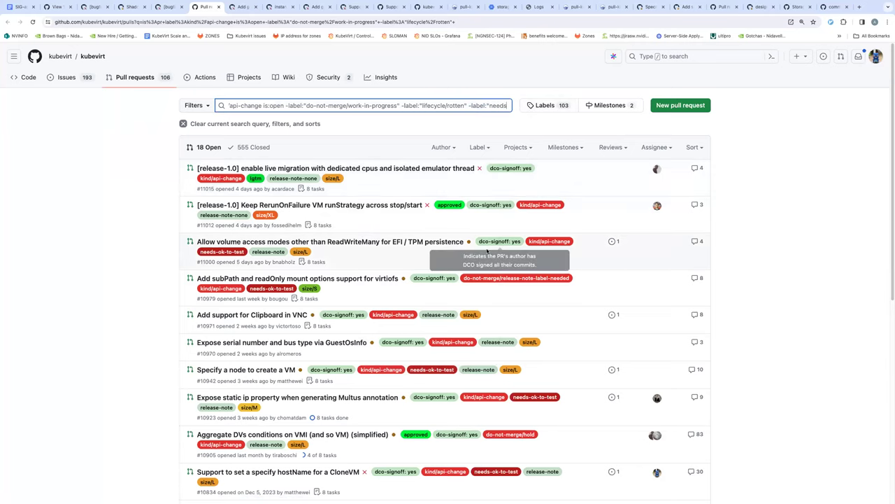
scroll(490, 248, down, 5)
scroll(486, 252, down, 3)
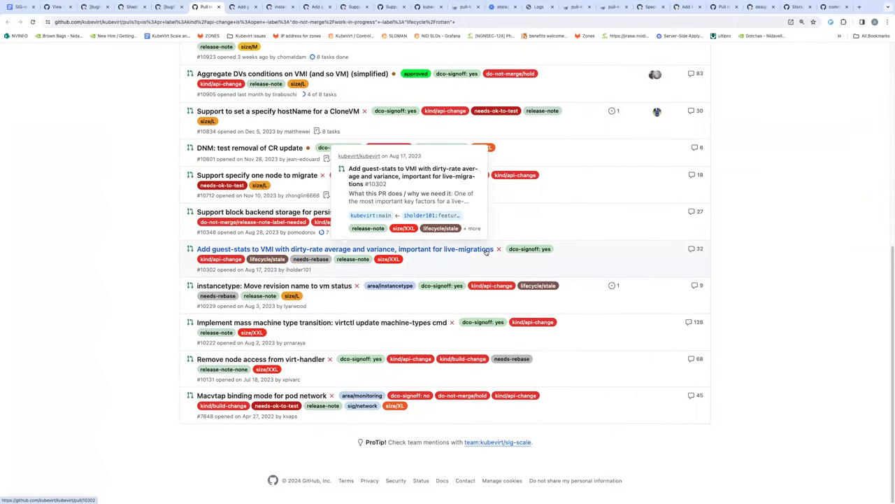
scroll(486, 251, up, 10)
text(-rebase")
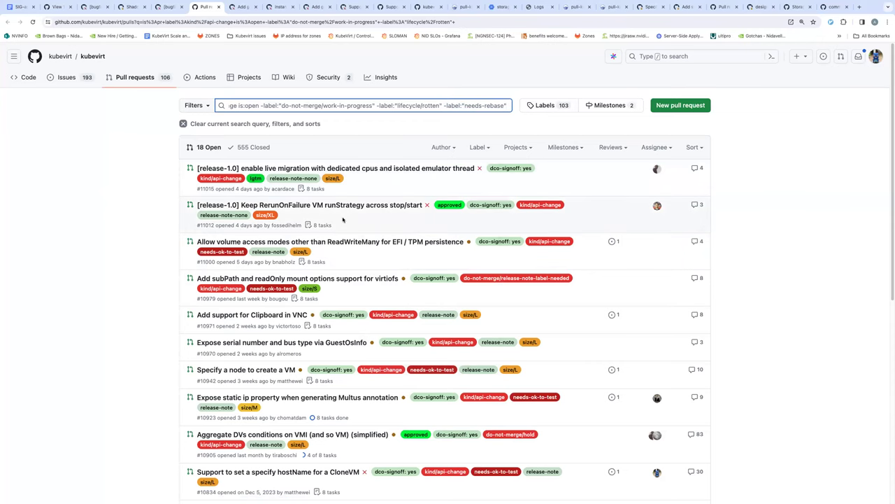
key(Return)
Step: Look through the filtered pull request list and search the page for "stale"
scroll(343, 231, down, 5)
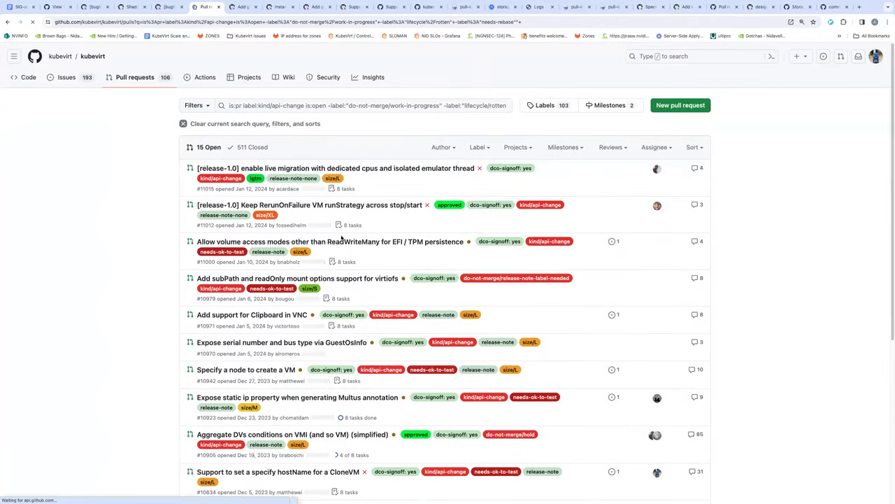
scroll(343, 239, down, 3)
scroll(294, 294, down, 1)
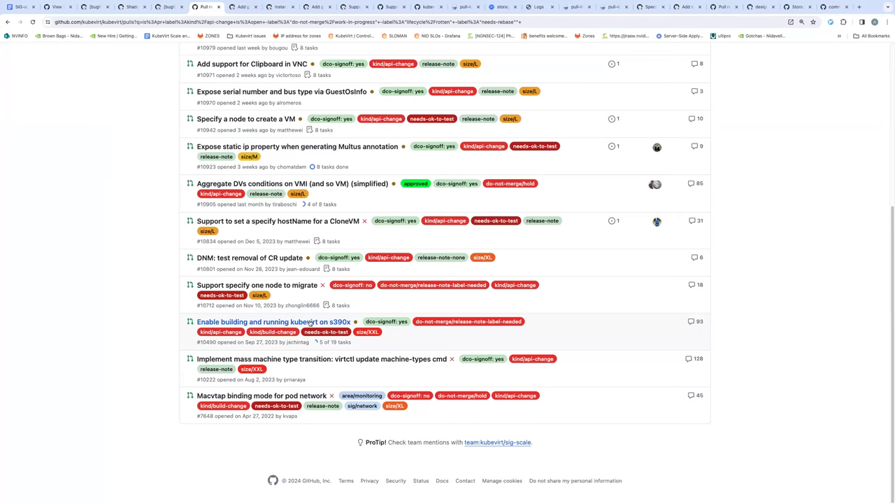
mouse_move(265, 323)
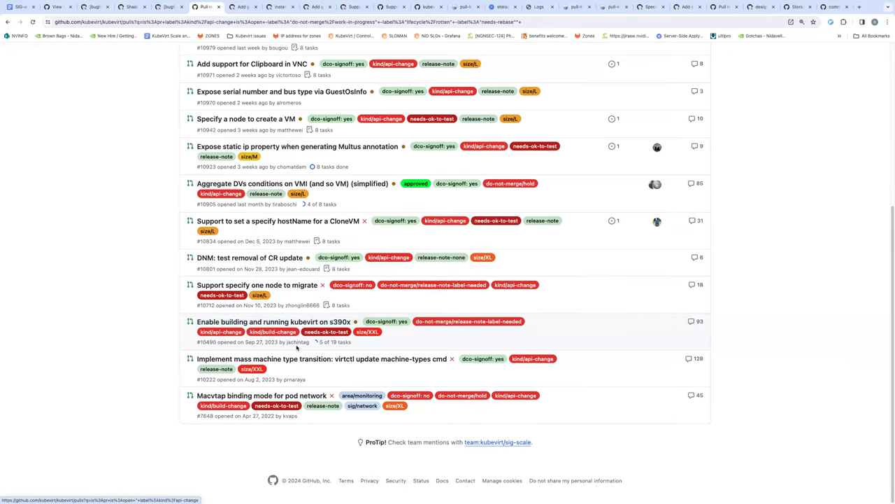
scroll(297, 347, up, 5)
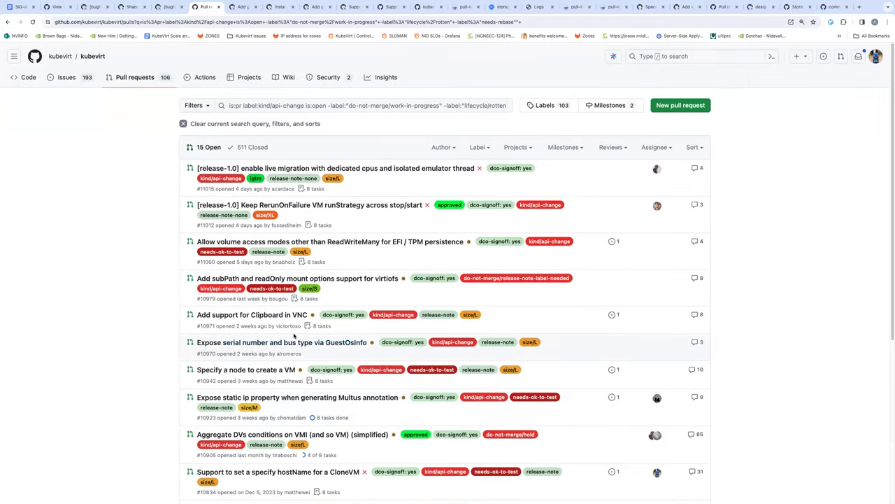
key(ctrl+f)
text(state)
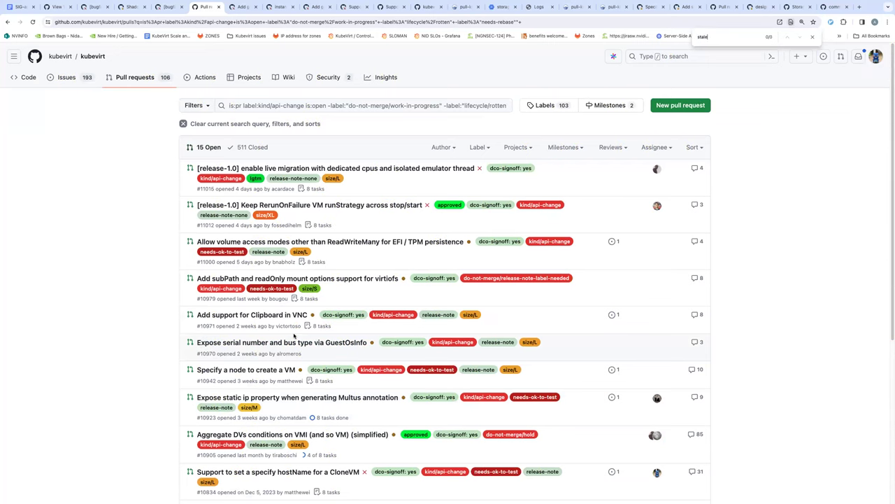
click(811, 40)
Step: From the filtered list, open the pull request on building and running kubevirt on s390x and review its description and activity timeline
scroll(532, 256, down, 4)
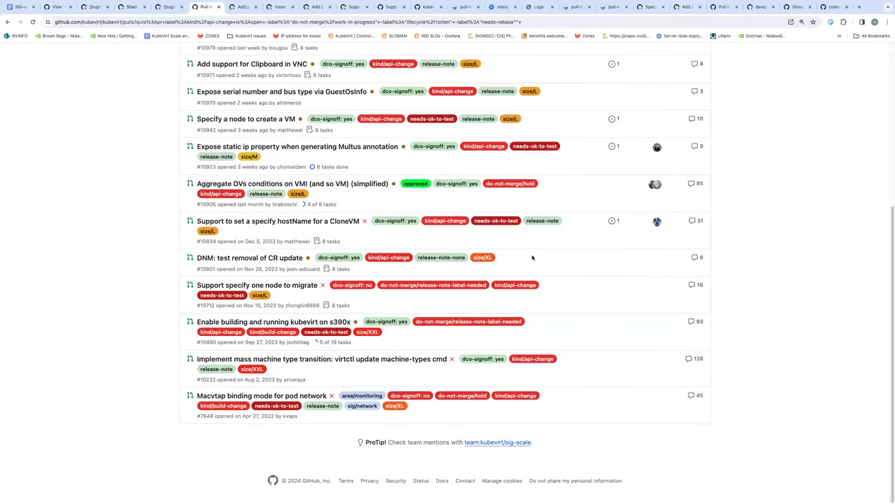
scroll(378, 328, up, 1)
scroll(258, 396, down, 1)
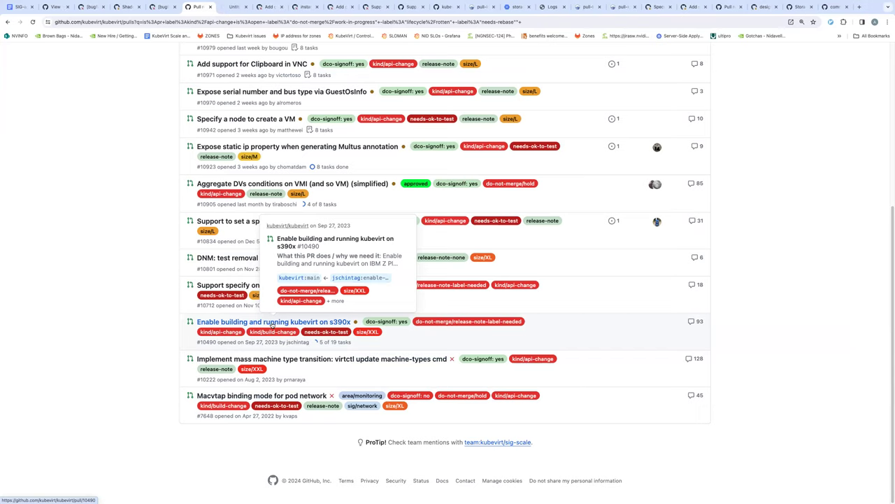
click(272, 325)
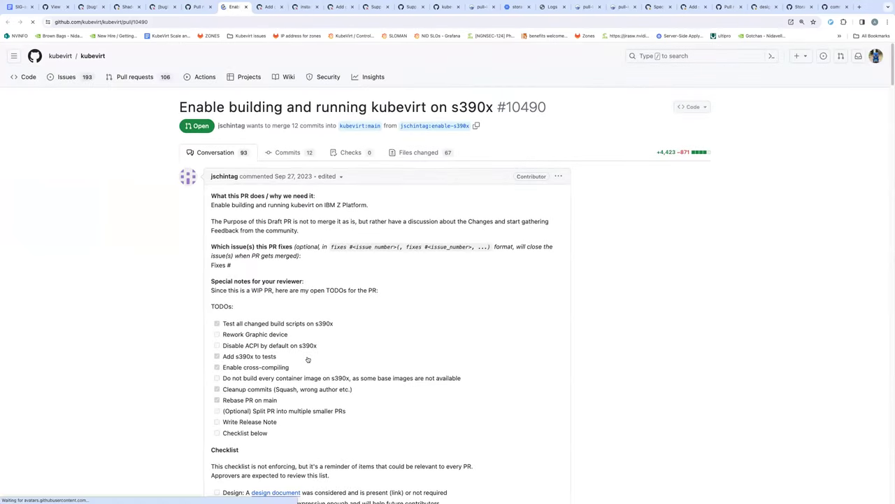
scroll(307, 359, down, 1)
scroll(307, 357, down, 6)
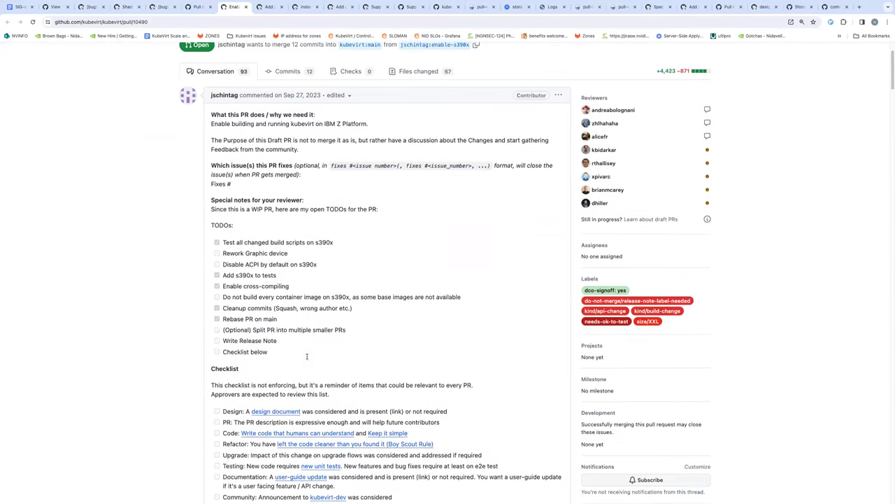
scroll(307, 359, down, 15)
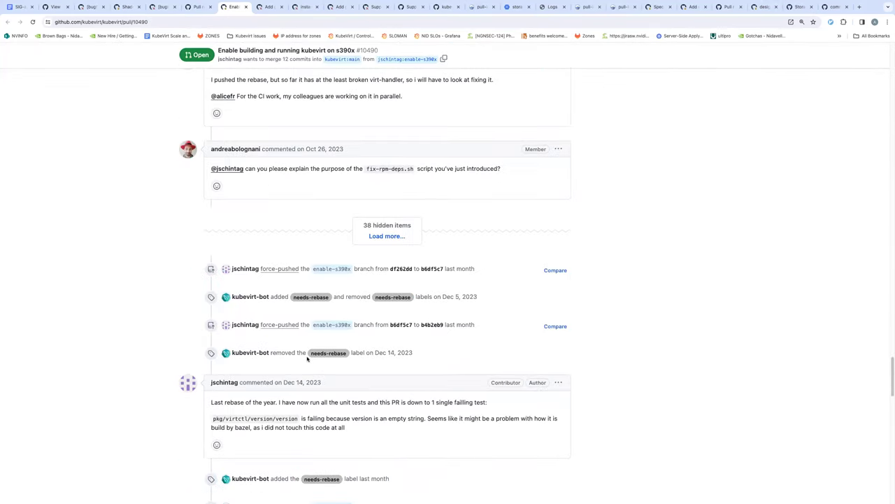
scroll(307, 358, up, 8)
scroll(307, 359, down, 1)
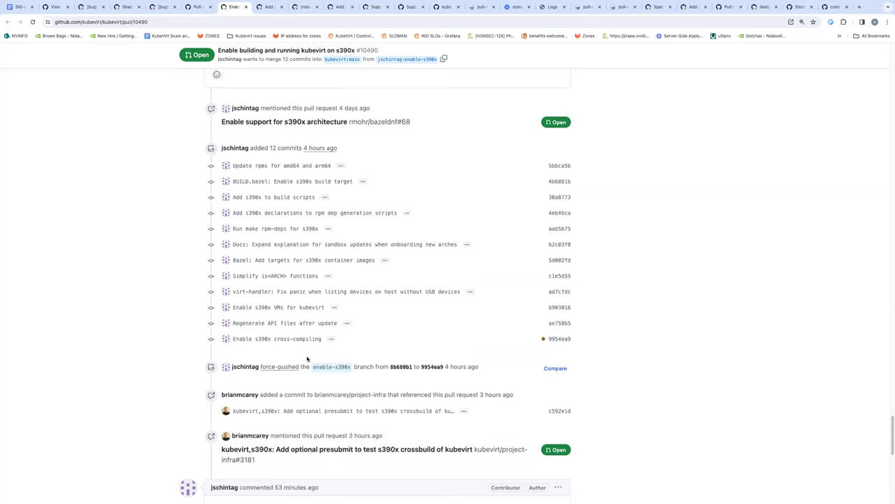
scroll(307, 359, up, 15)
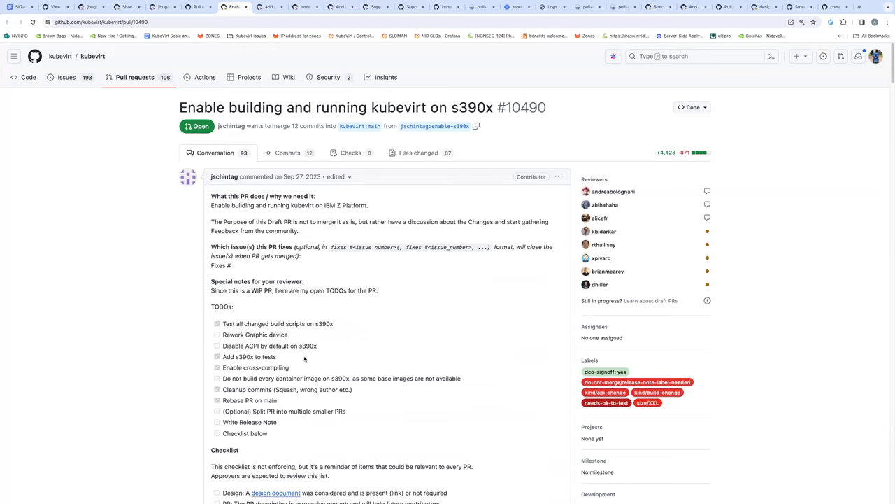
Step: Show the s390x pull request's changed files and look through the file tree for API-related files
click(433, 157)
scroll(69, 349, down, 3)
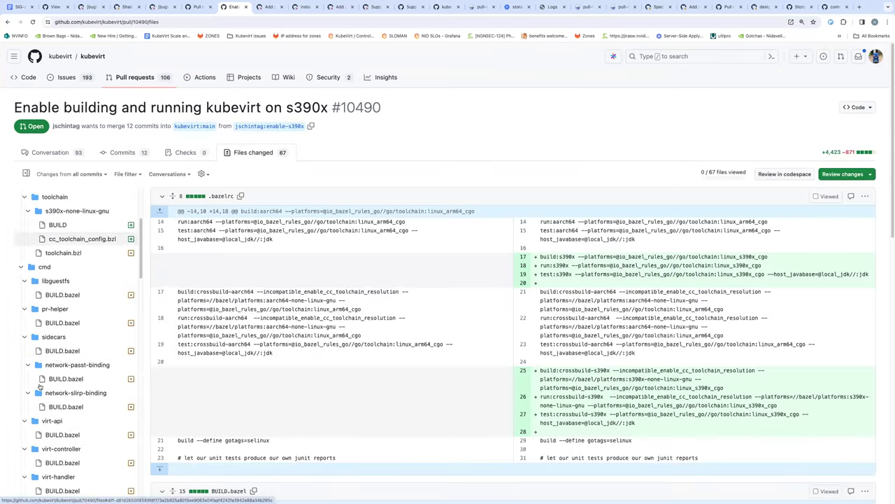
scroll(40, 387, down, 3)
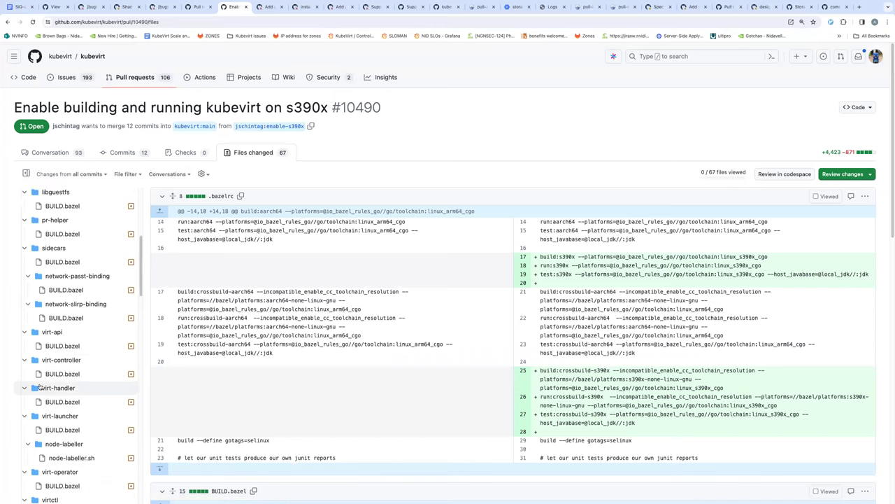
scroll(40, 387, down, 4)
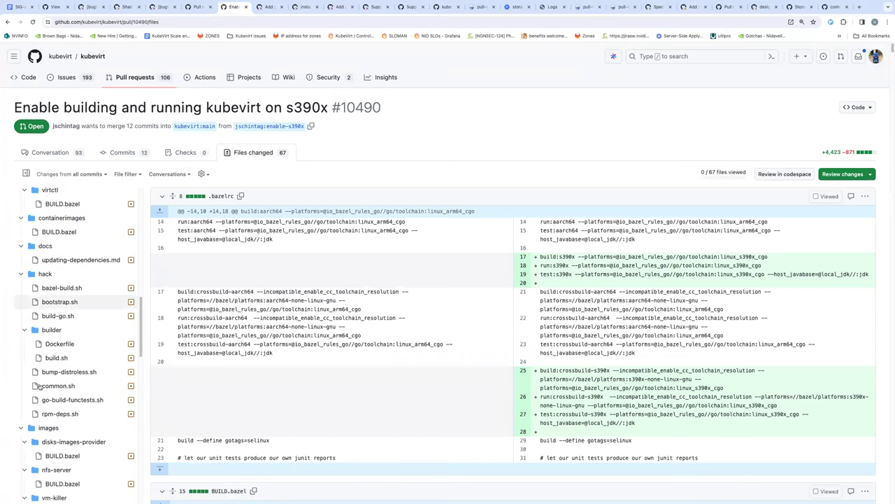
scroll(40, 387, down, 2)
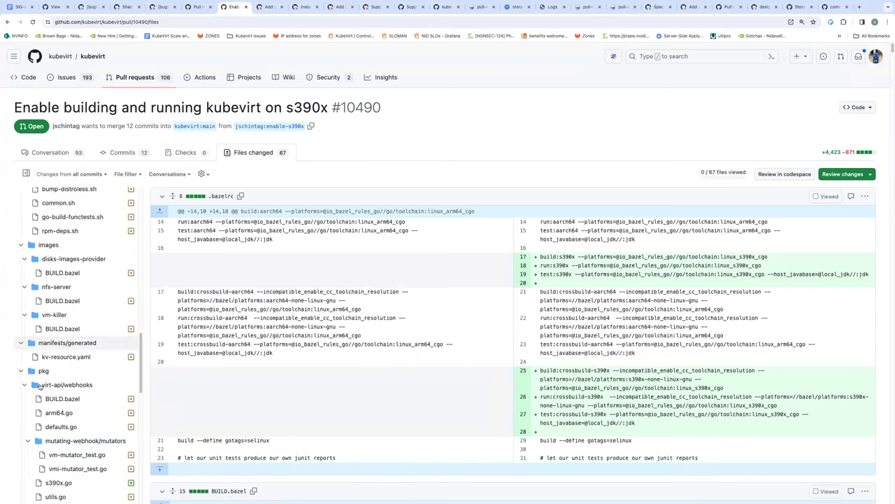
scroll(40, 384, down, 1)
scroll(40, 384, down, 3)
scroll(40, 385, down, 3)
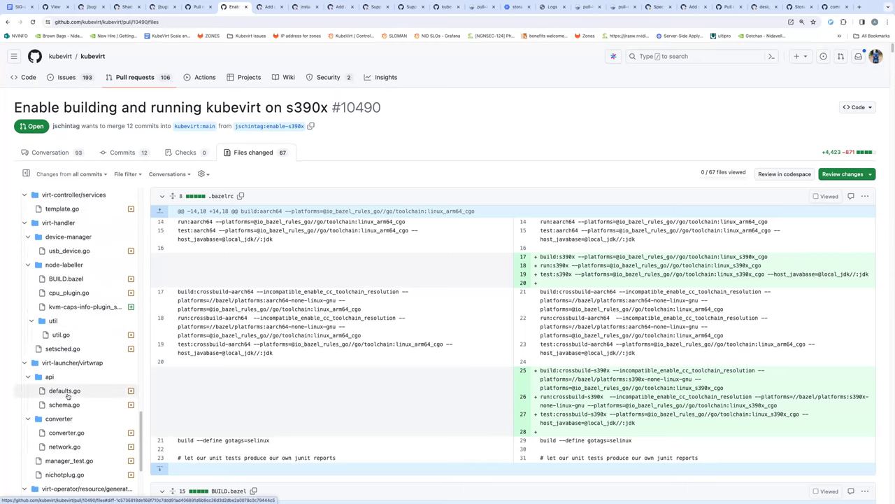
Step: Inspect the s390x changes in virtwrap/api/defaults.go, api/core/v1/types.go and validations_generated.go
click(67, 397)
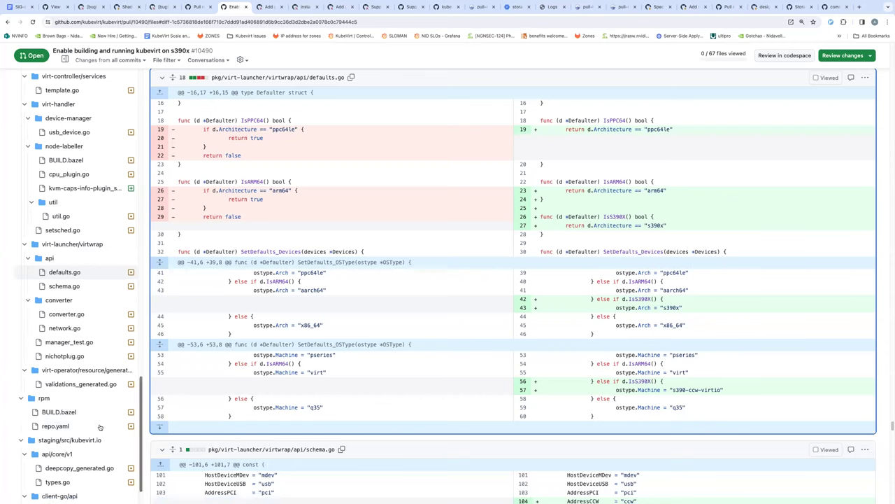
click(87, 480)
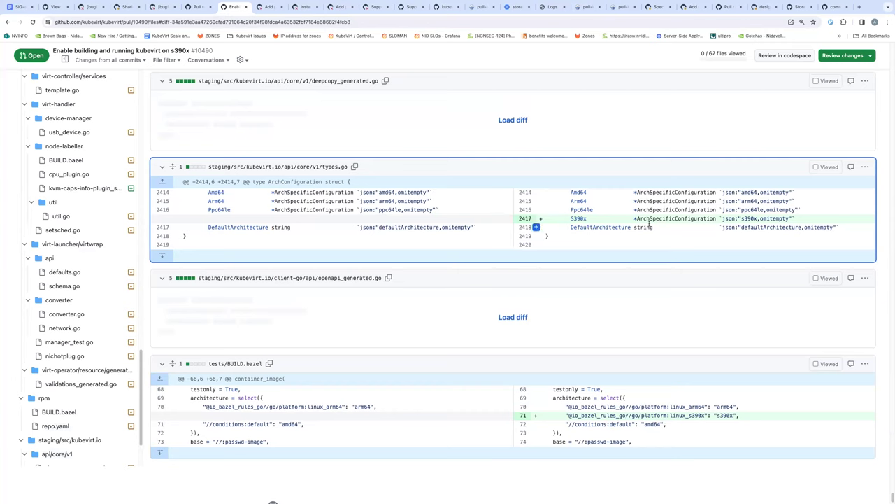
scroll(455, 256, up, 3)
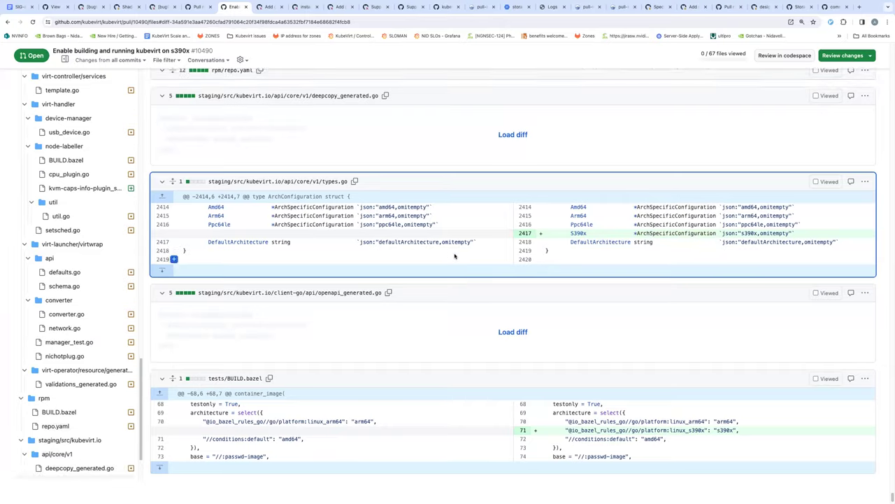
scroll(455, 256, up, 5)
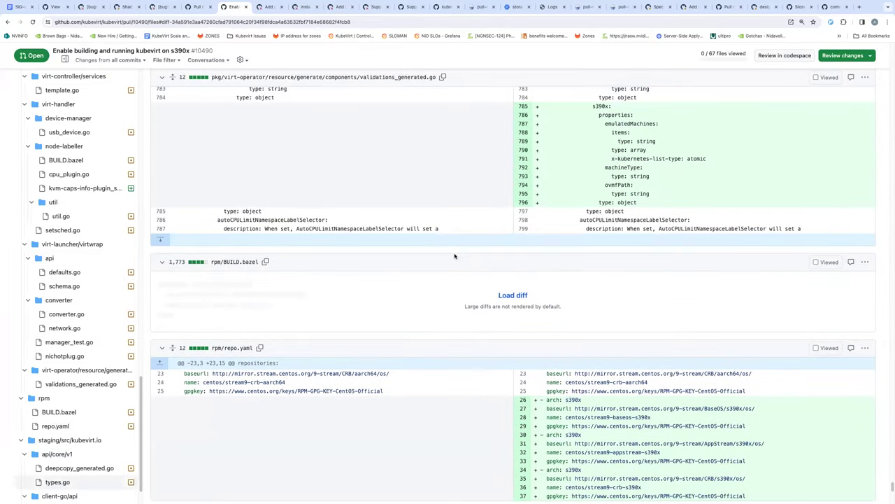
Step: Review the s390x diffs in validations_generated.go, nichotplug.go, manager_test.go, converter/network.go and converter.go
scroll(455, 256, up, 2)
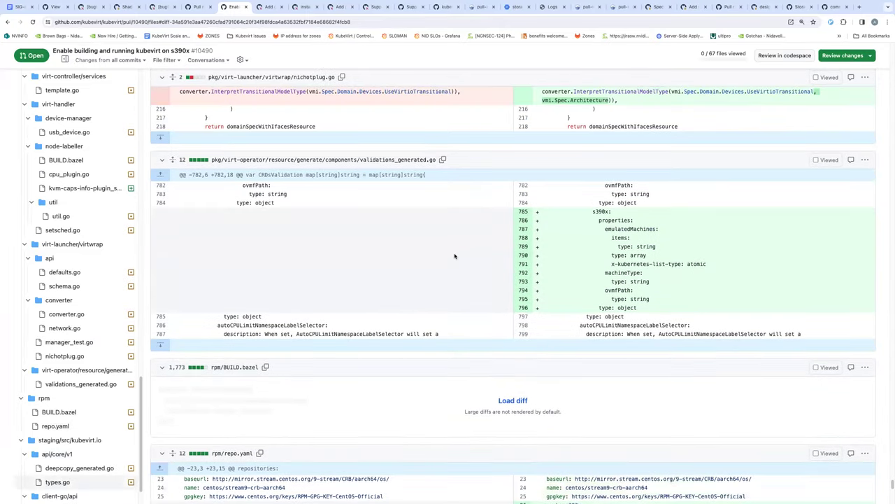
scroll(456, 276, down, 5)
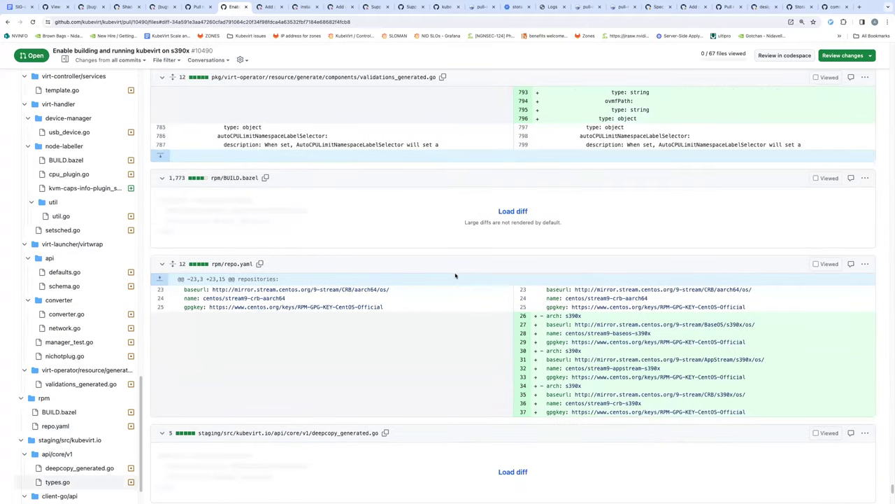
scroll(455, 276, up, 7)
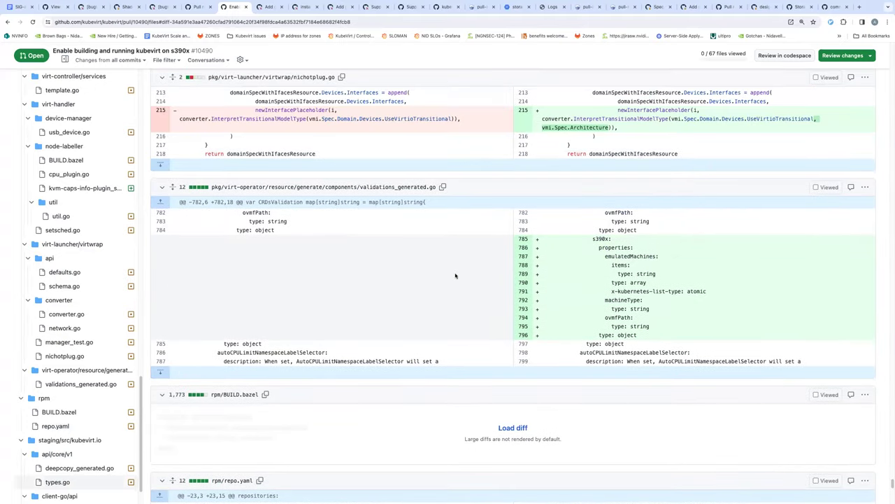
scroll(456, 276, up, 4)
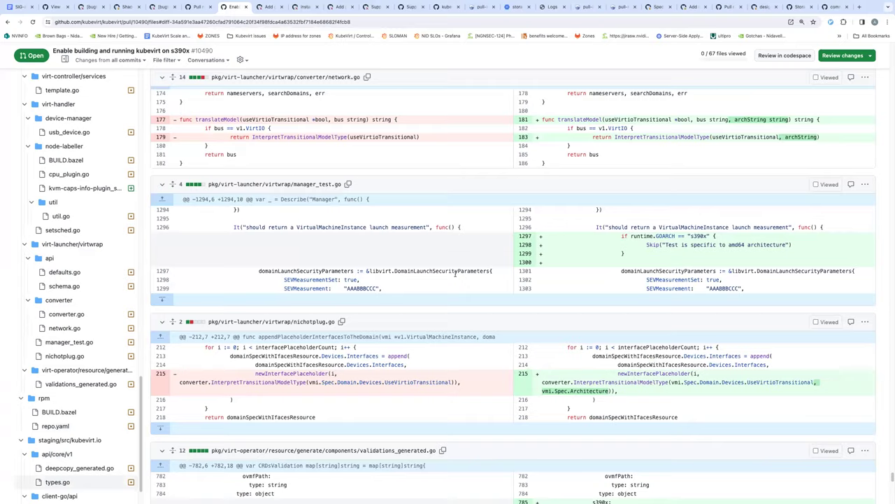
scroll(456, 274, up, 1)
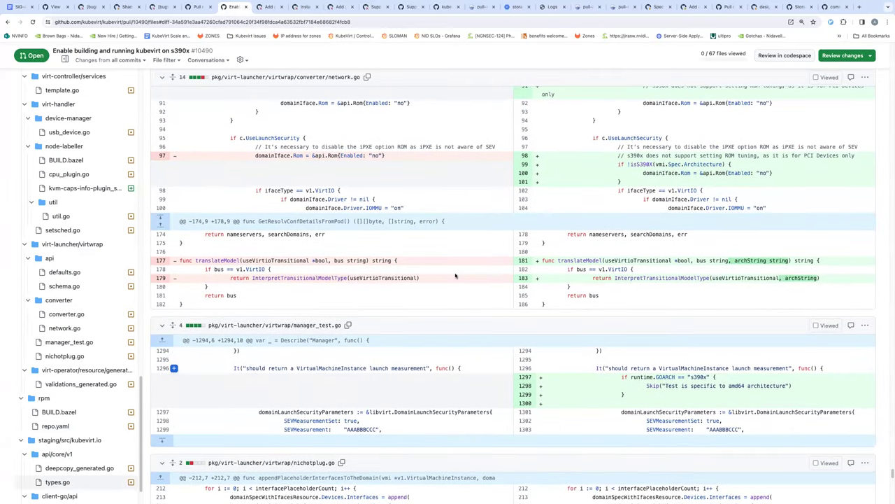
scroll(455, 276, up, 12)
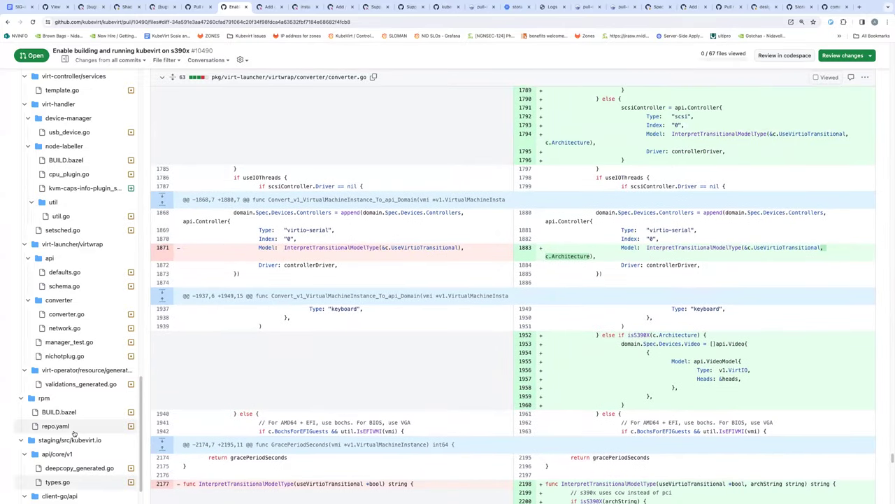
Step: Recheck the s390x change in api/core/v1/types.go and the neighbouring changed files
scroll(73, 434, down, 1)
scroll(73, 434, down, 1)
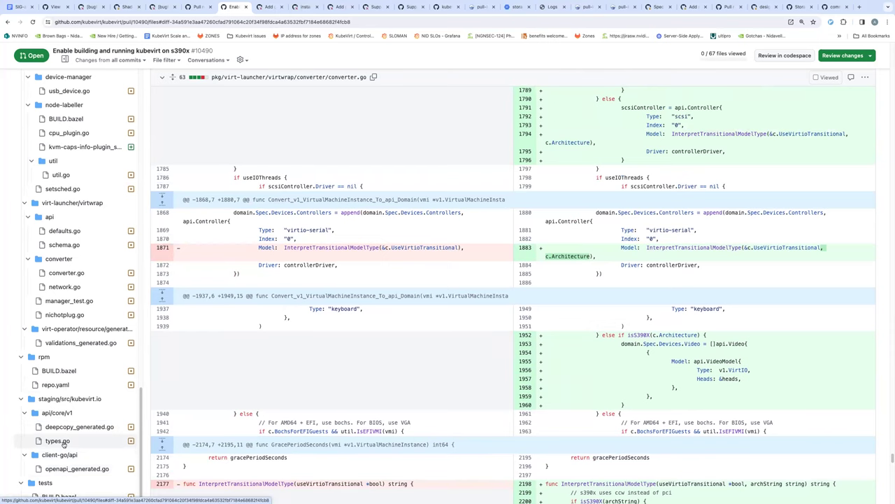
click(58, 440)
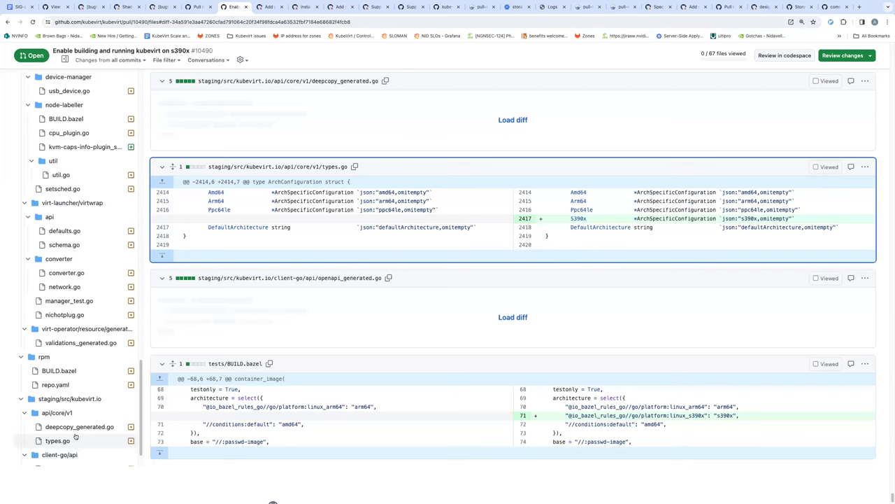
scroll(83, 441, down, 2)
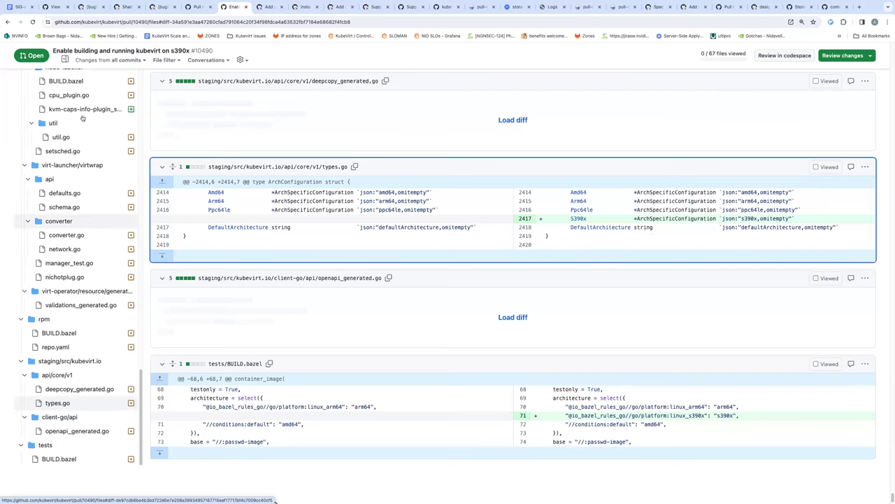
scroll(206, 136, up, 10)
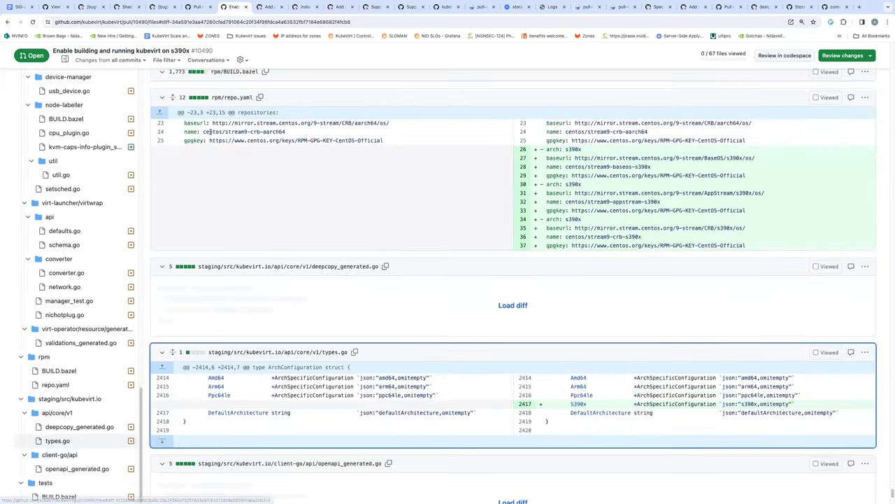
Step: Return to the s390x pull request's conversation page and select its number, 10490, in the page address
key(Home)
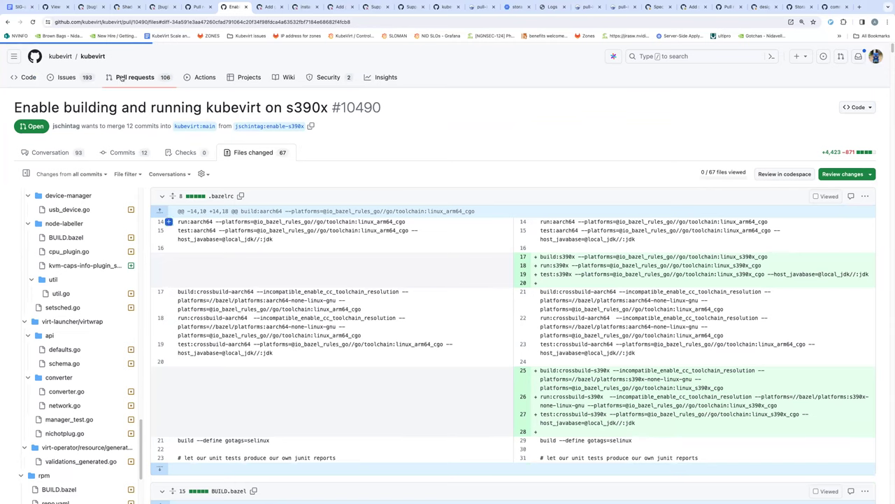
key(alt+Left)
click(147, 22)
click(172, 21)
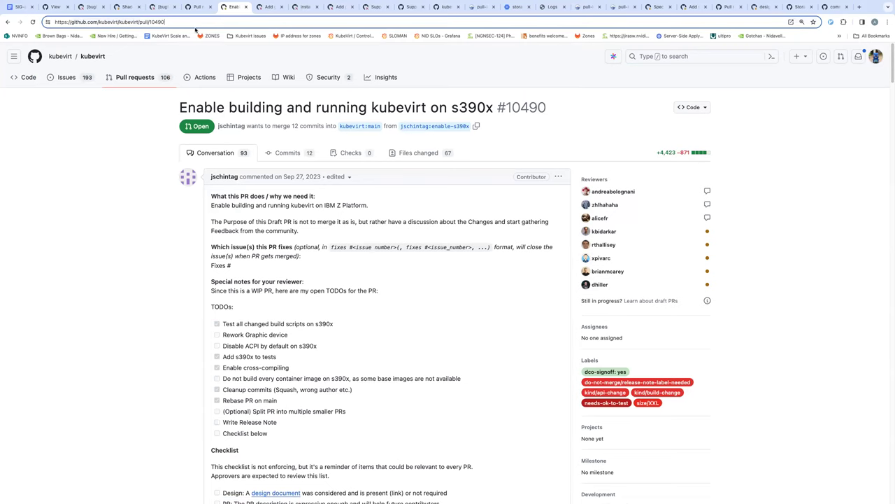
Step: Add pull request 10490 from the kubevirt repository to the Todo column of the API Reviews board
click(56, 7)
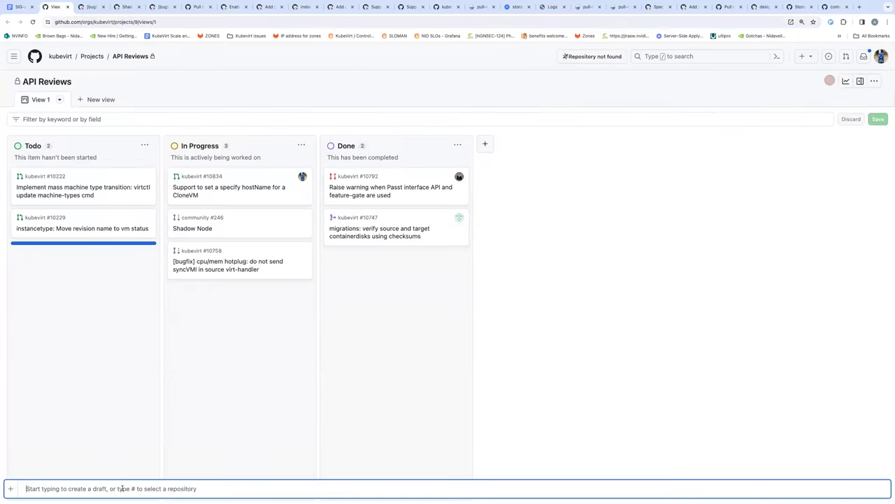
text(#ku)
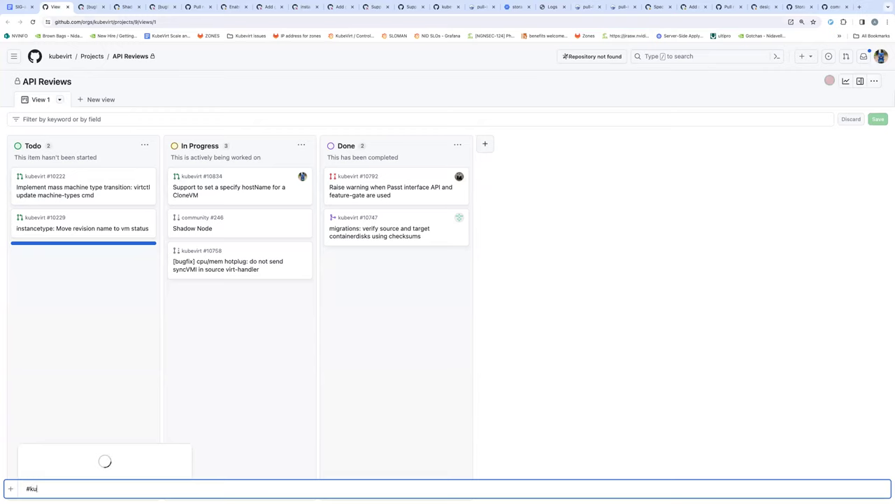
text(bevirt)
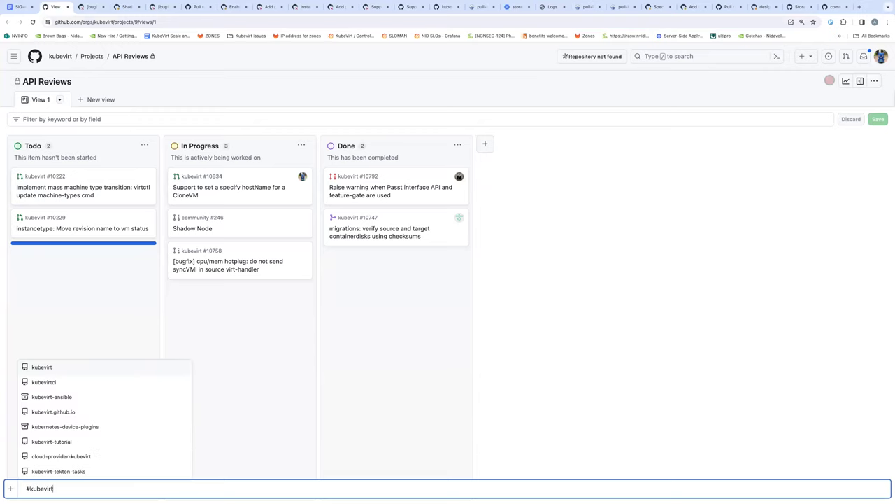
key(Return)
text(10490)
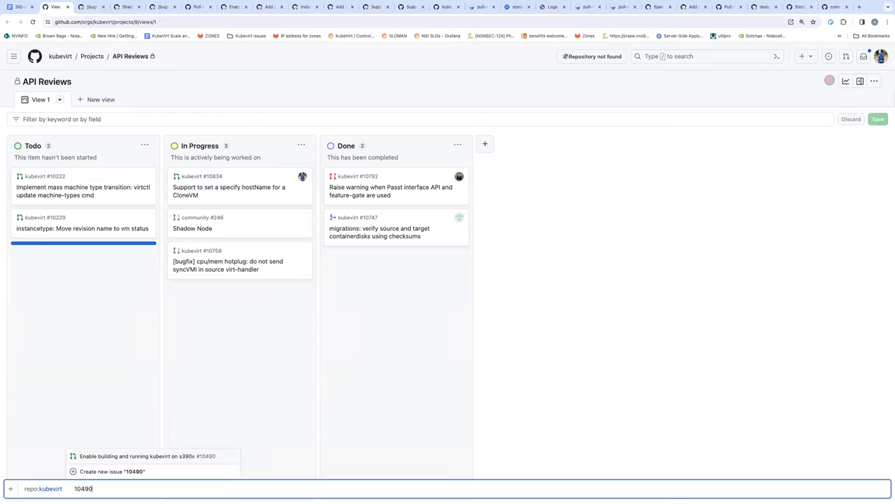
click(151, 457)
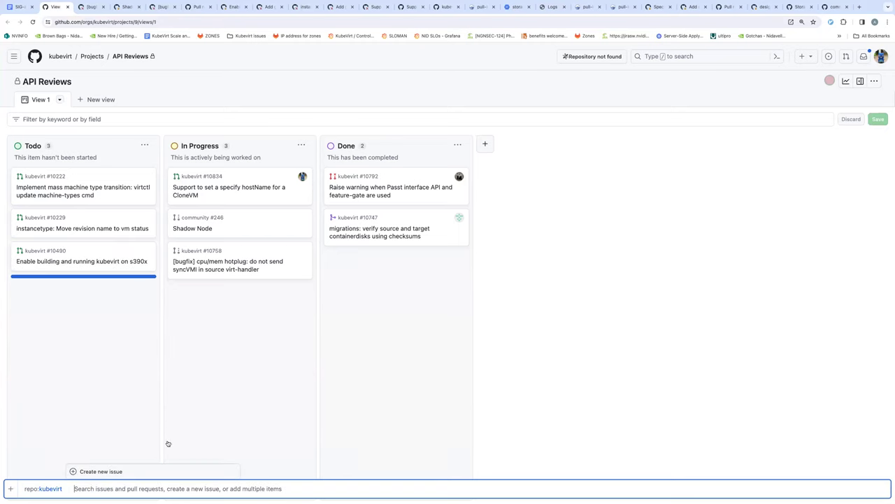
click(359, 98)
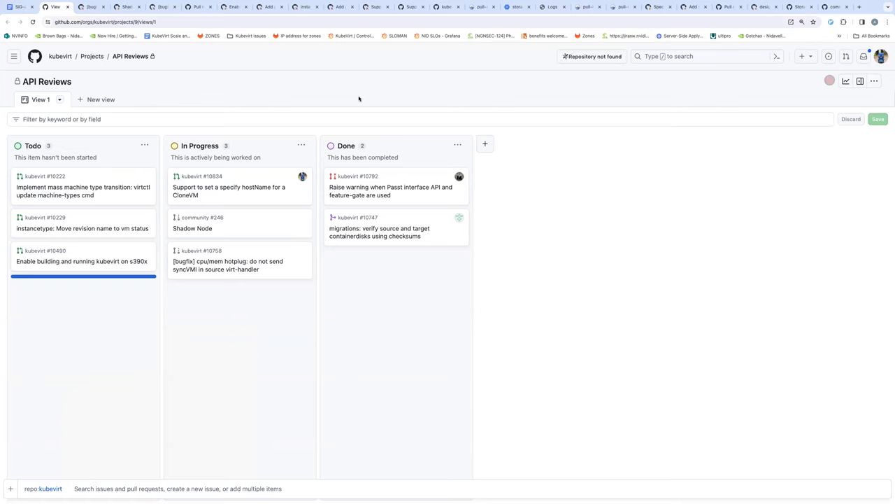
Step: Return to the filtered api-change pull request list and look over its oldest entries
click(197, 7)
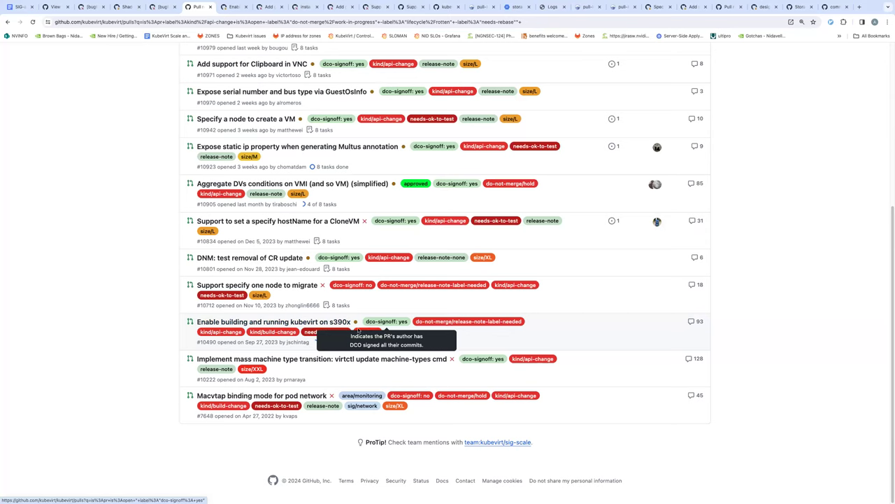
mouse_move(355, 324)
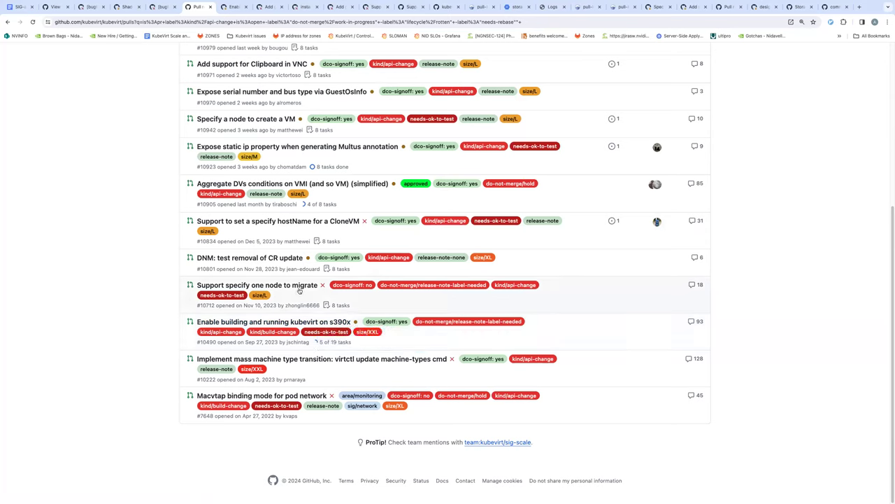
scroll(294, 305, up, 1)
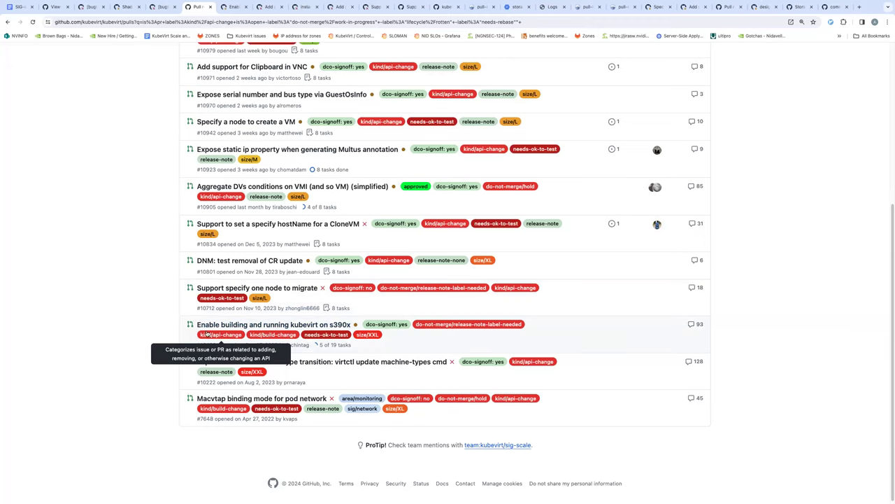
mouse_move(315, 328)
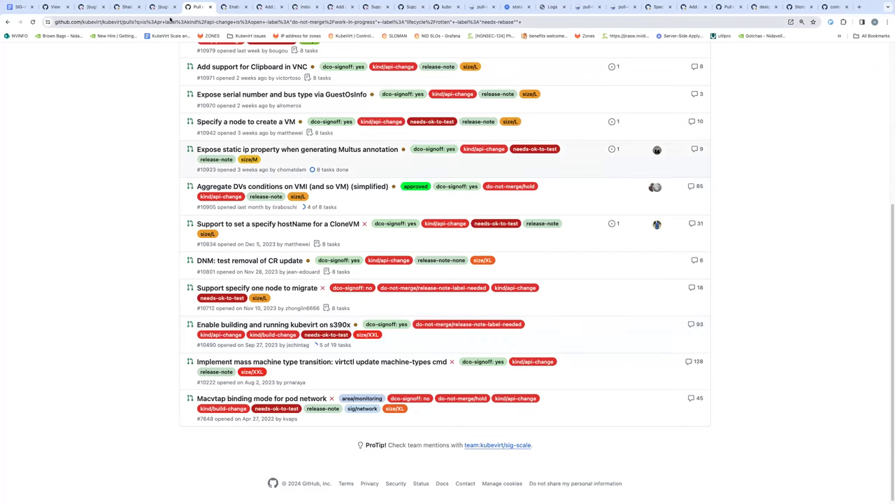
Step: Start a comment on the s390x pull request with /cc and a mention of the API reviewer's username
click(233, 8)
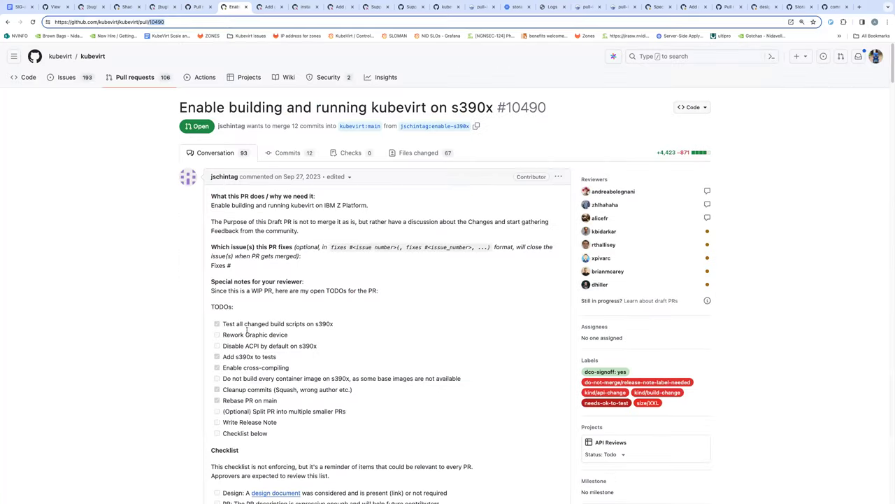
scroll(254, 369, down, 5)
scroll(253, 369, down, 15)
click(260, 355)
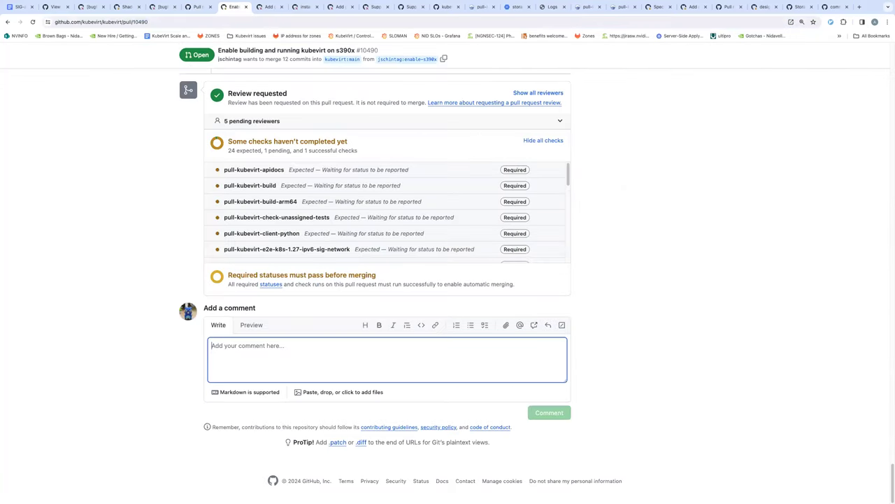
text(/cc @lubo)
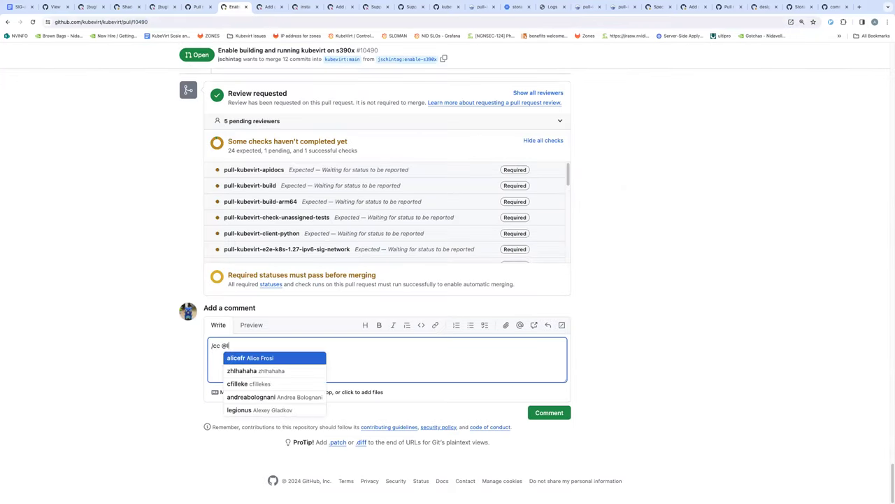
key(BackSpace)
key(BackSpace)
key(BackSpace)
key(BackSpace)
text(xip)
key(BackSpace)
key(BackSpace)
text(piv)
key(Return)
Step: Complete the reviewer mention with "for api changes" and post the comment
text(for)
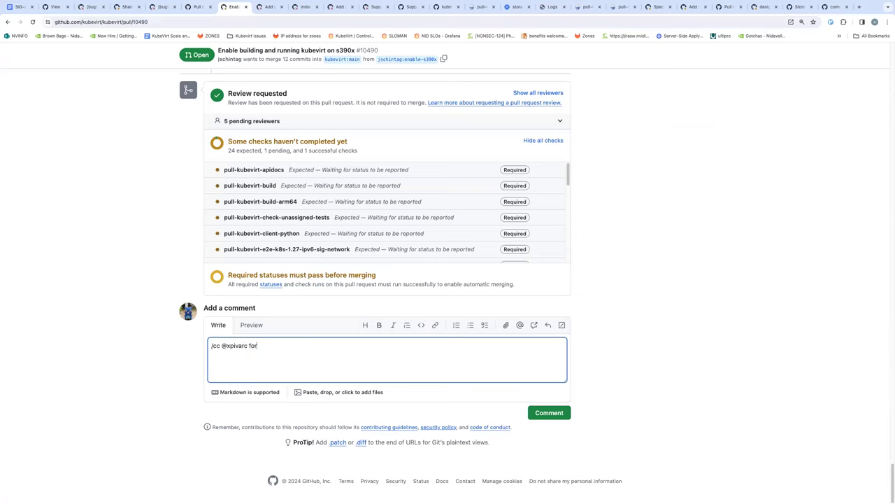
text( api changes)
click(531, 412)
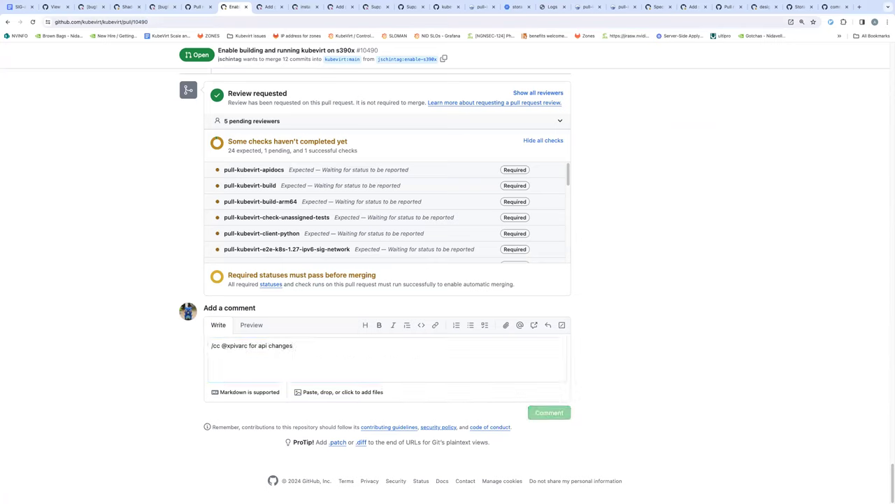
Step: From the filtered list, open the "Support specify one node to migrate" pull request, skim its description and show its changed files
click(197, 9)
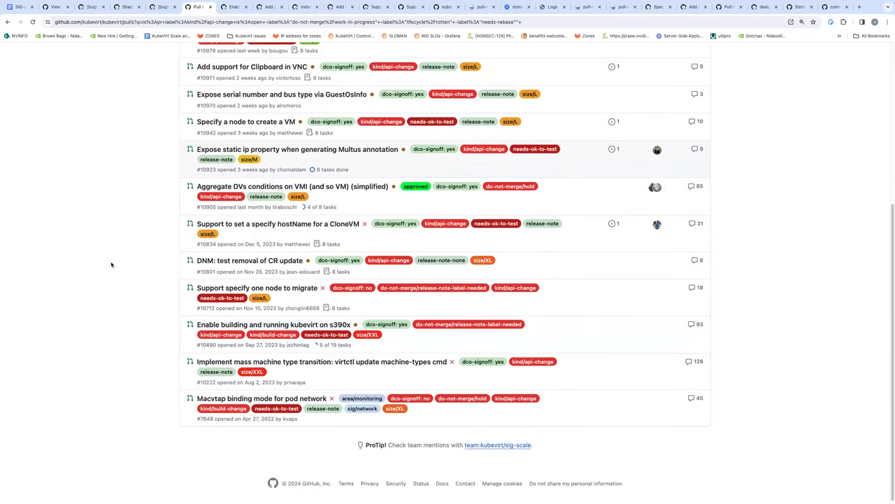
shift+super+click(300, 291)
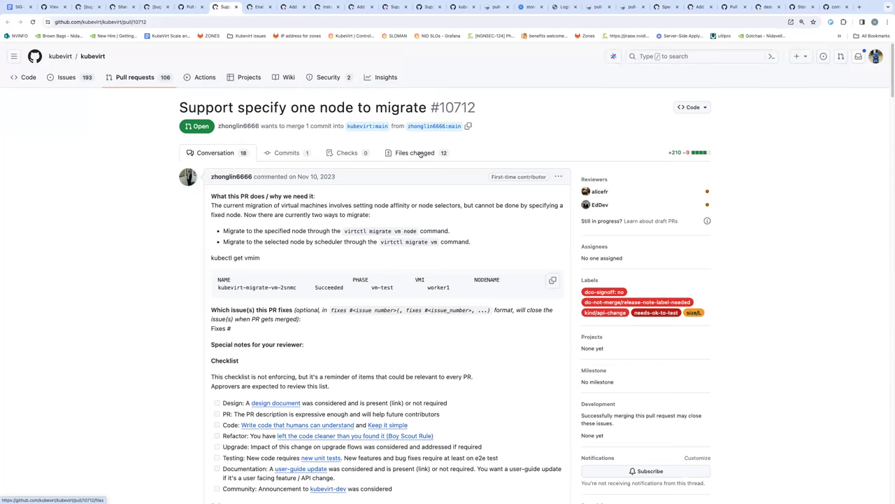
click(421, 154)
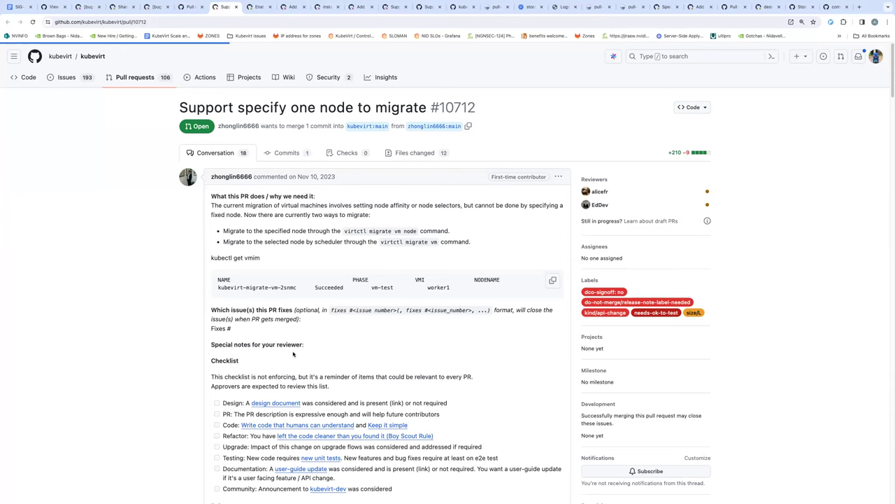
scroll(293, 354, down, 6)
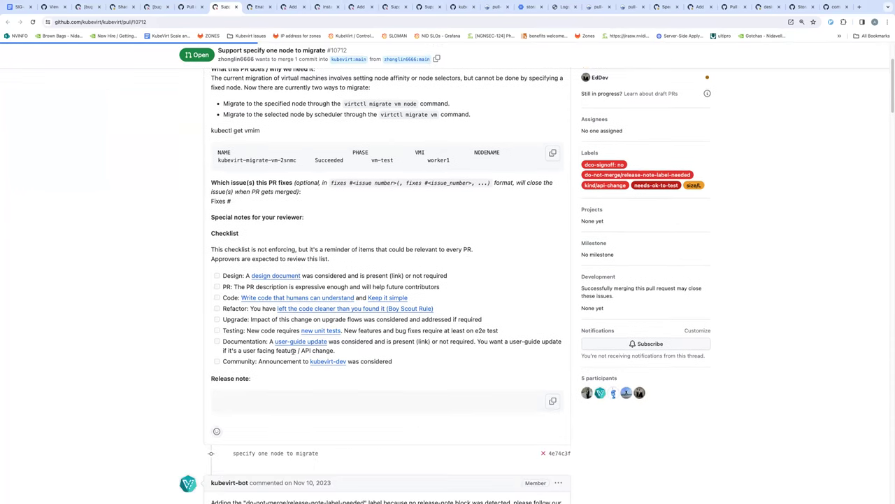
scroll(293, 354, up, 6)
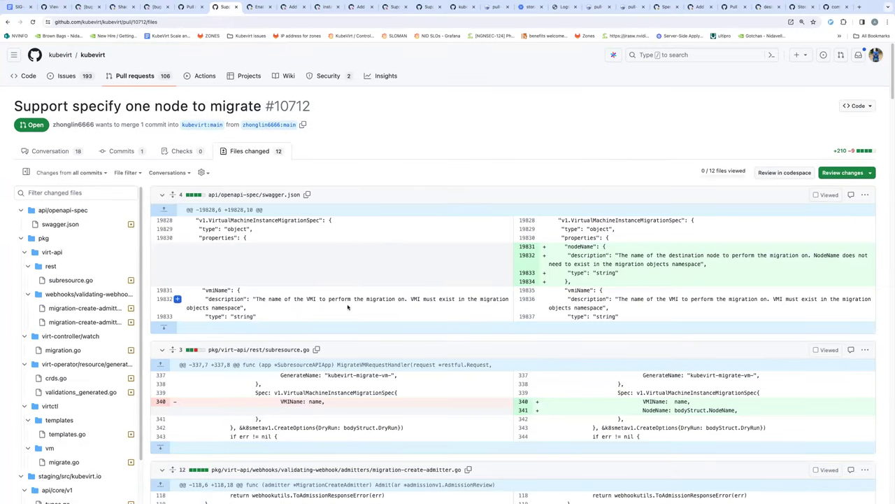
Step: Look through the pull request's changed files and examine the VirtualMachineInstanceMigrationSpec change in api/core/v1/types.go
scroll(348, 306, down, 2)
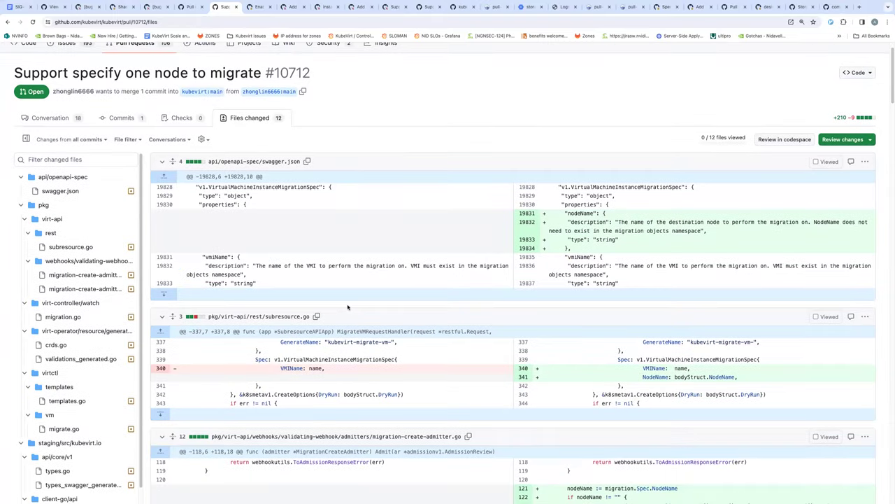
scroll(348, 306, down, 5)
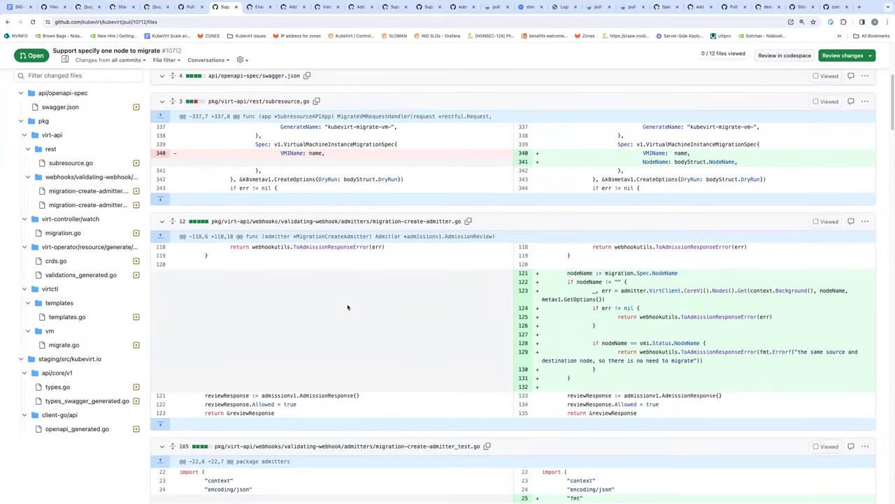
scroll(348, 306, down, 5)
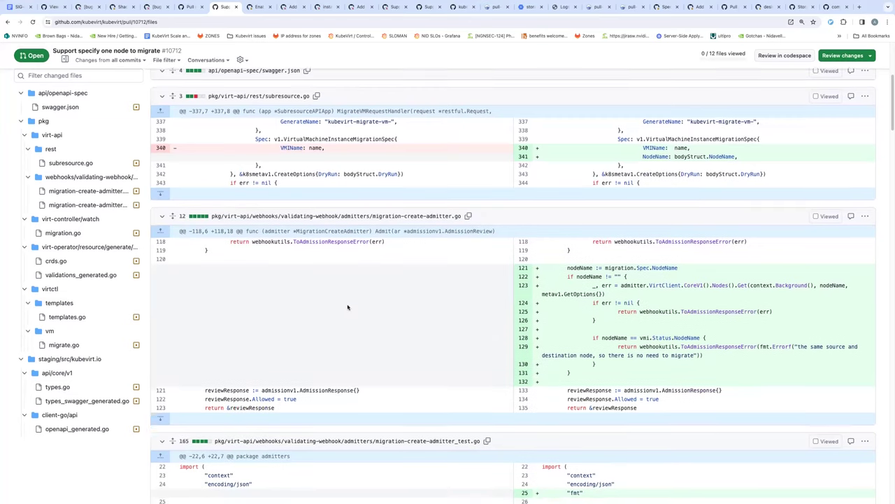
scroll(348, 307, down, 1)
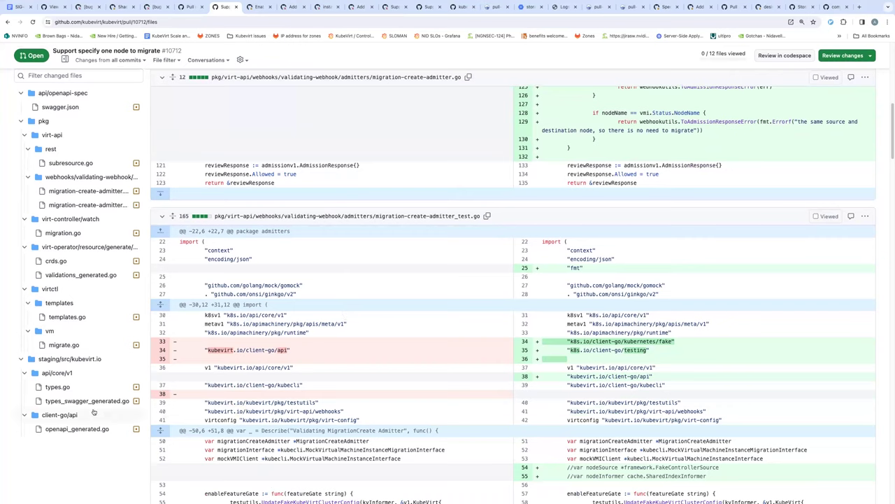
click(57, 387)
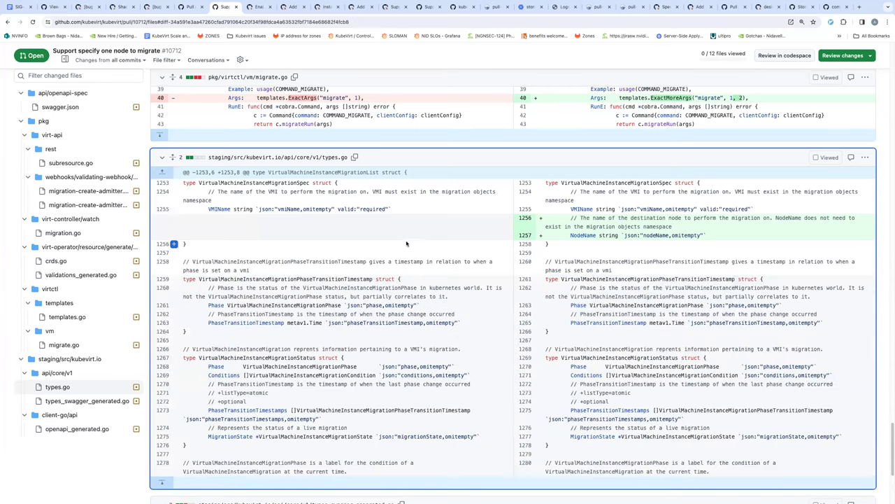
scroll(407, 241, up, 1)
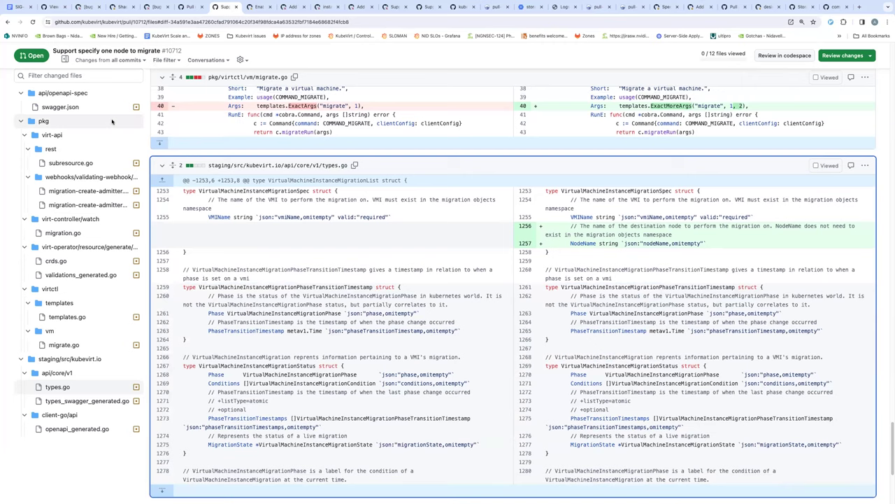
scroll(61, 147, up, 10)
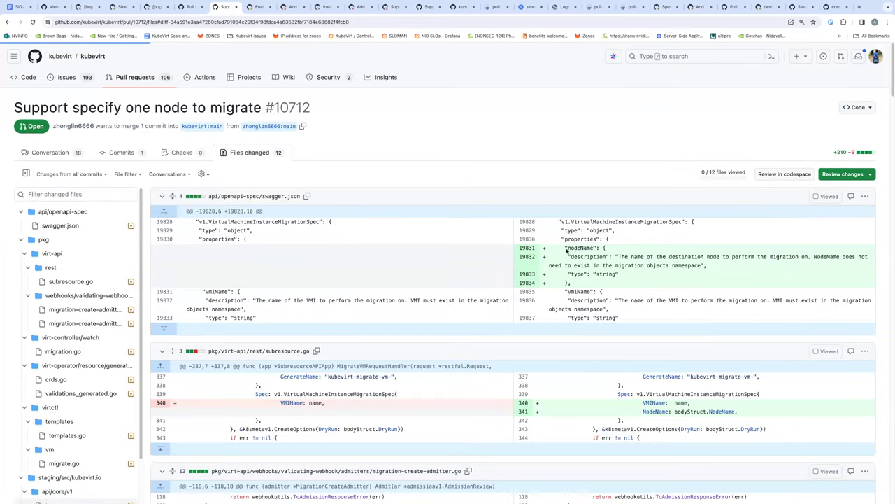
Step: Copy pull request number 10712 and use it to add "Support specify one node to migrate" to the API Reviews board's Todo column
click(137, 22)
key(ctrl+c)
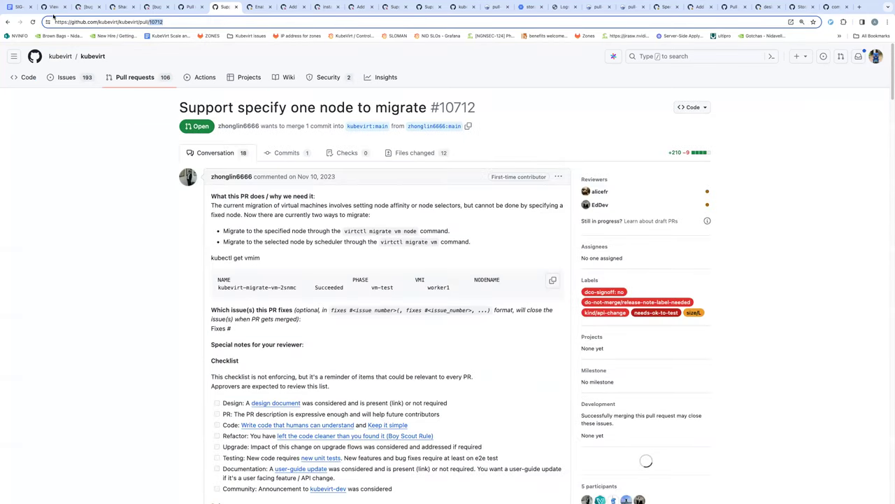
click(53, 8)
click(104, 488)
key(ctrl+v)
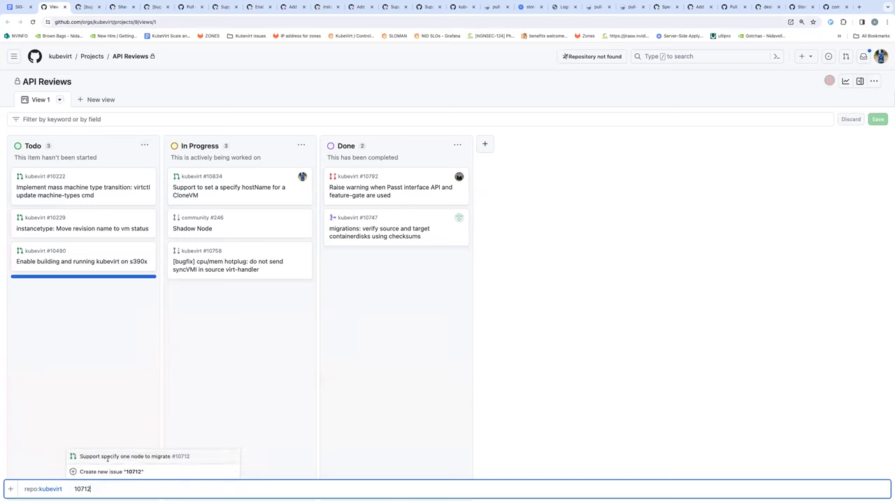
click(108, 456)
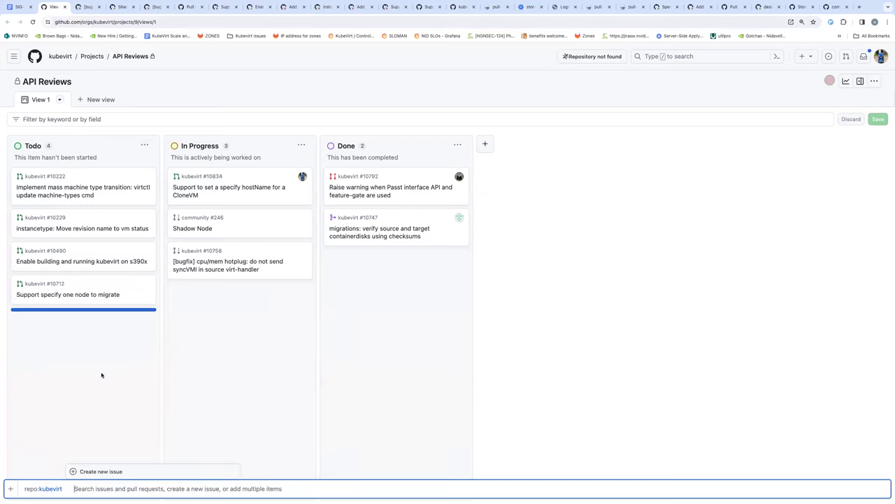
click(307, 361)
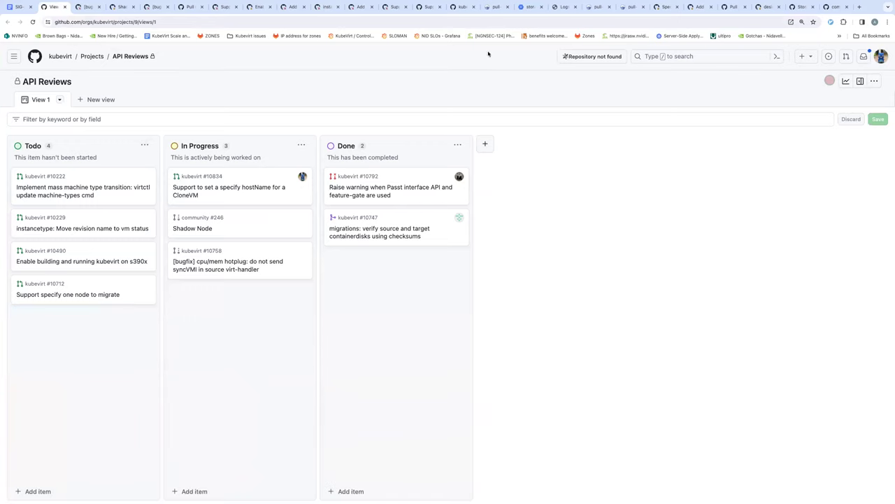